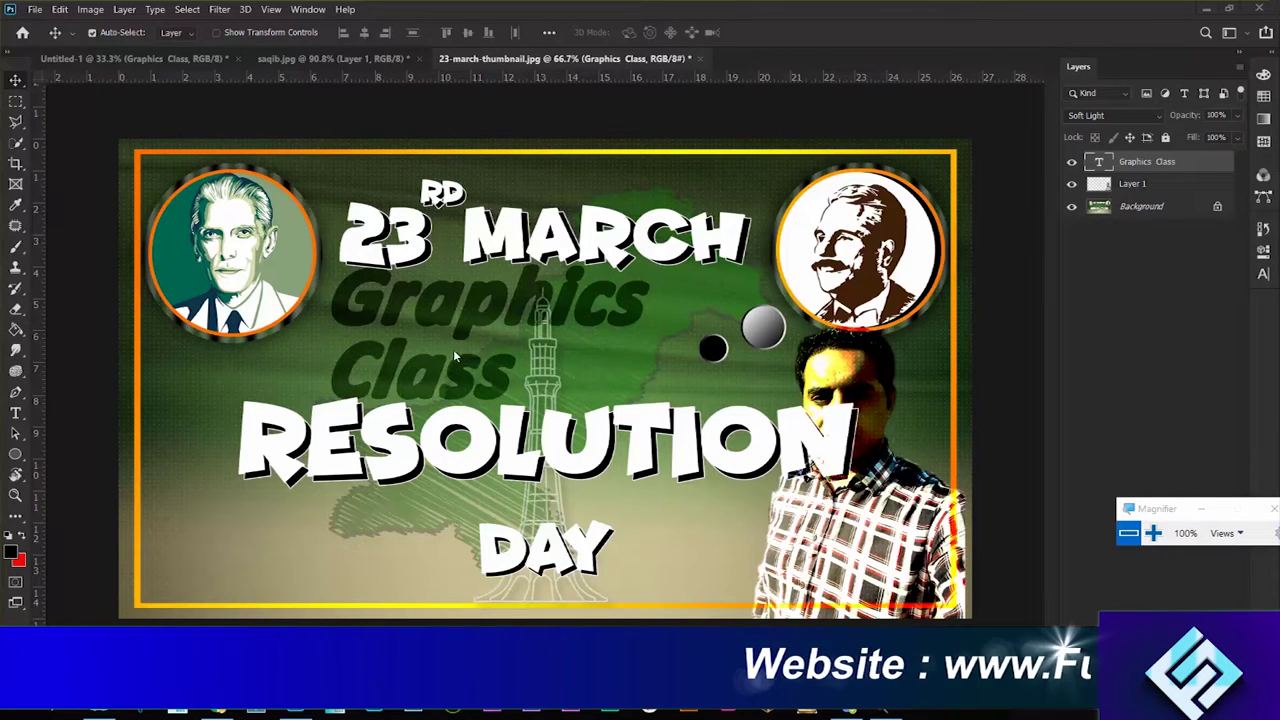
# - Bring up the Untitled-1 document showing the blue Graphics Class poster
pyautogui.click(206, 57)
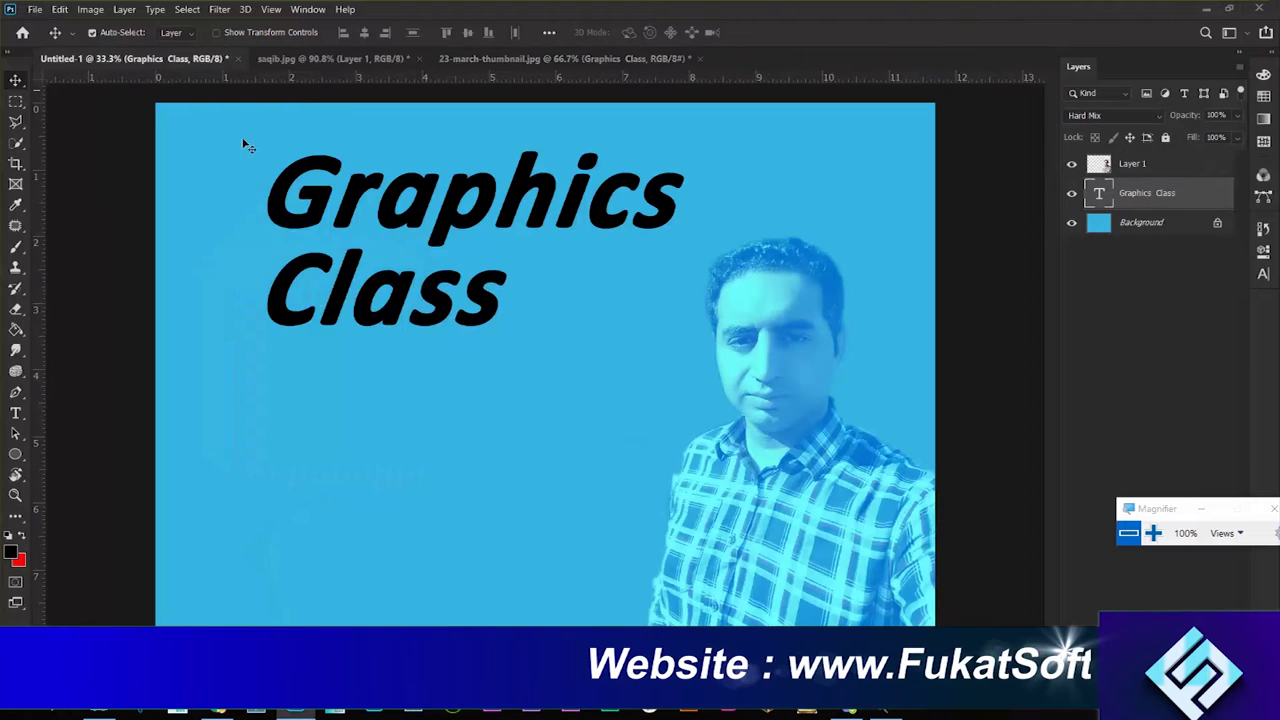
# - Nudge the Graphics Class text slightly left and down on the blue poster
pyautogui.moveTo(430, 232); pyautogui.dragTo(392, 245)
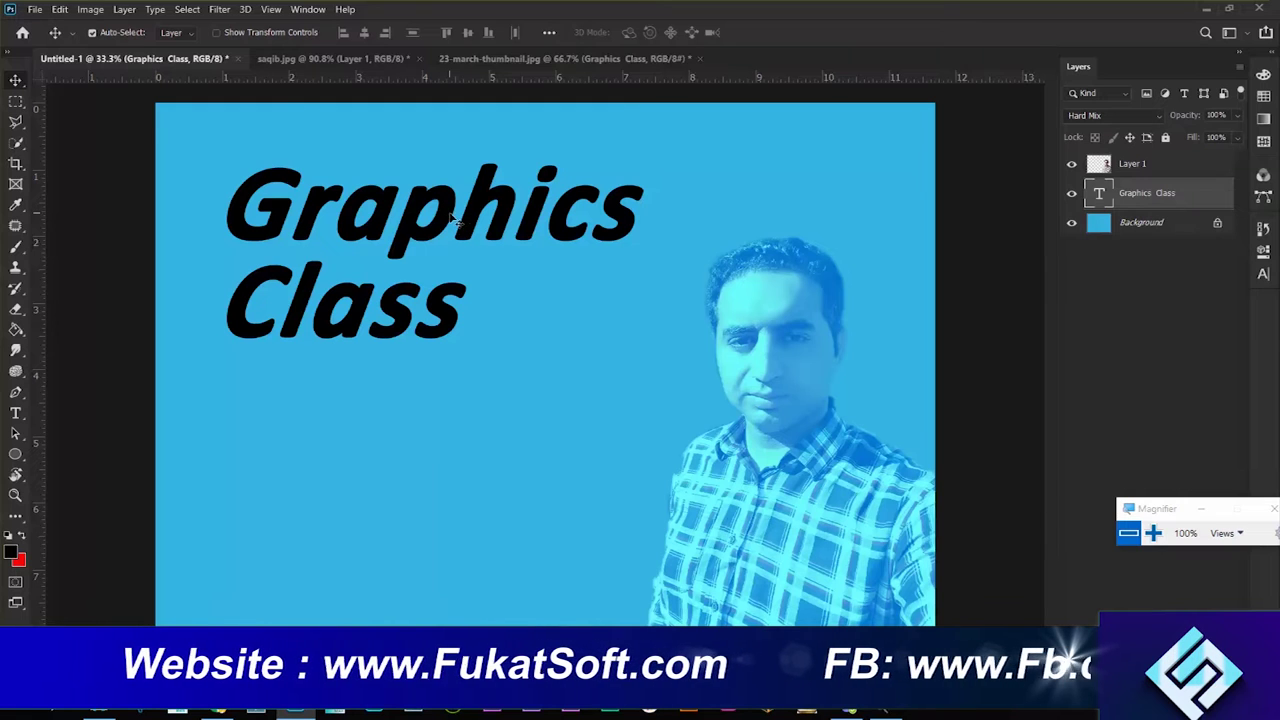
pyautogui.moveTo(452, 214); pyautogui.dragTo(447, 209)
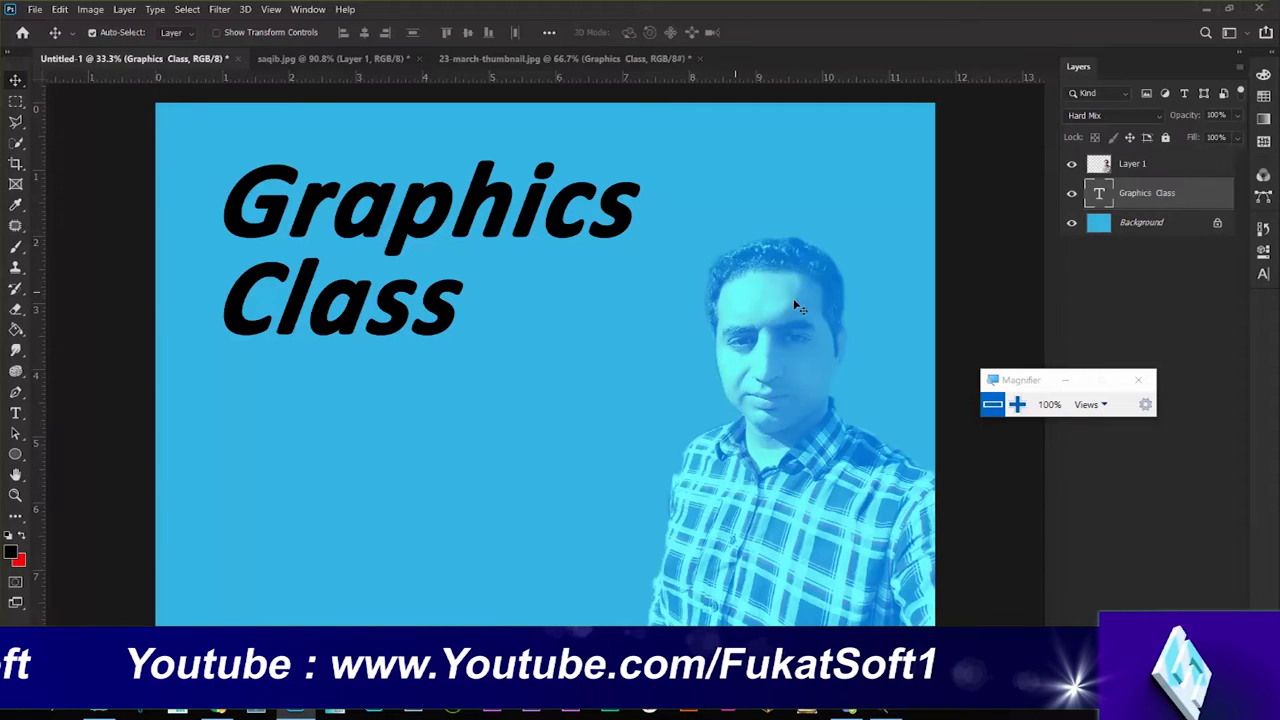
pyautogui.click(1017, 404)
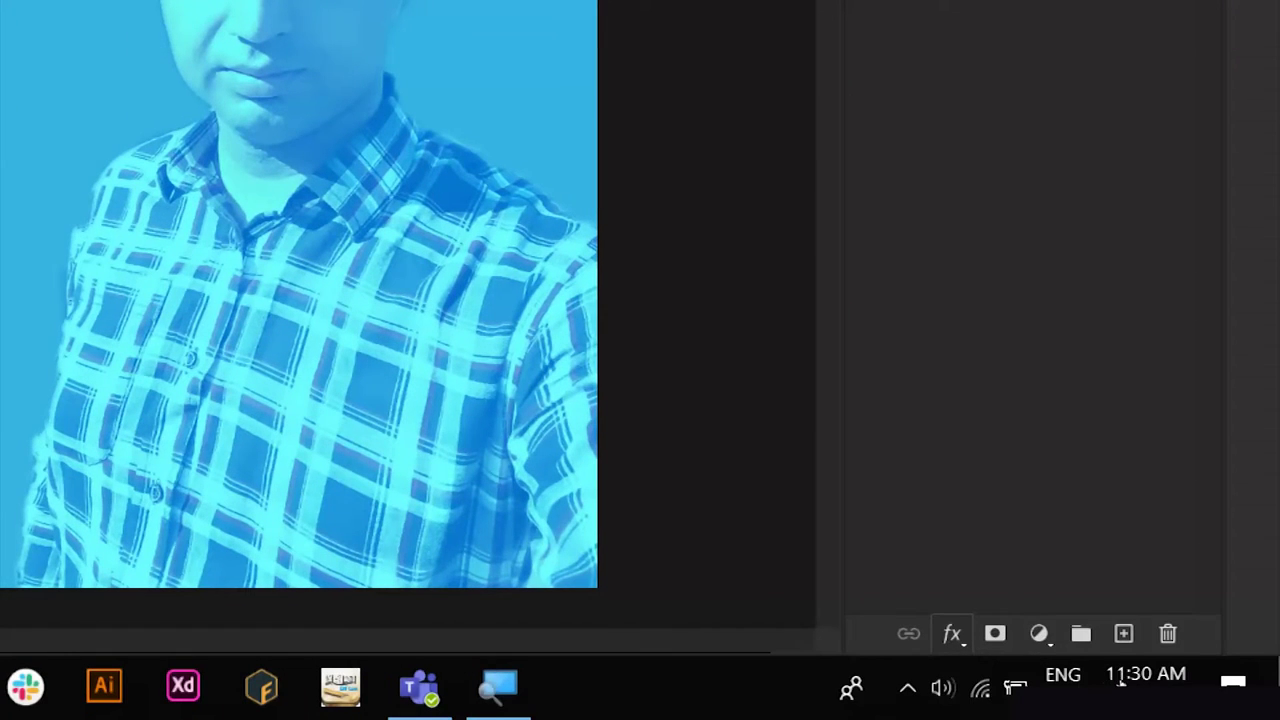
pyautogui.click(951, 633)
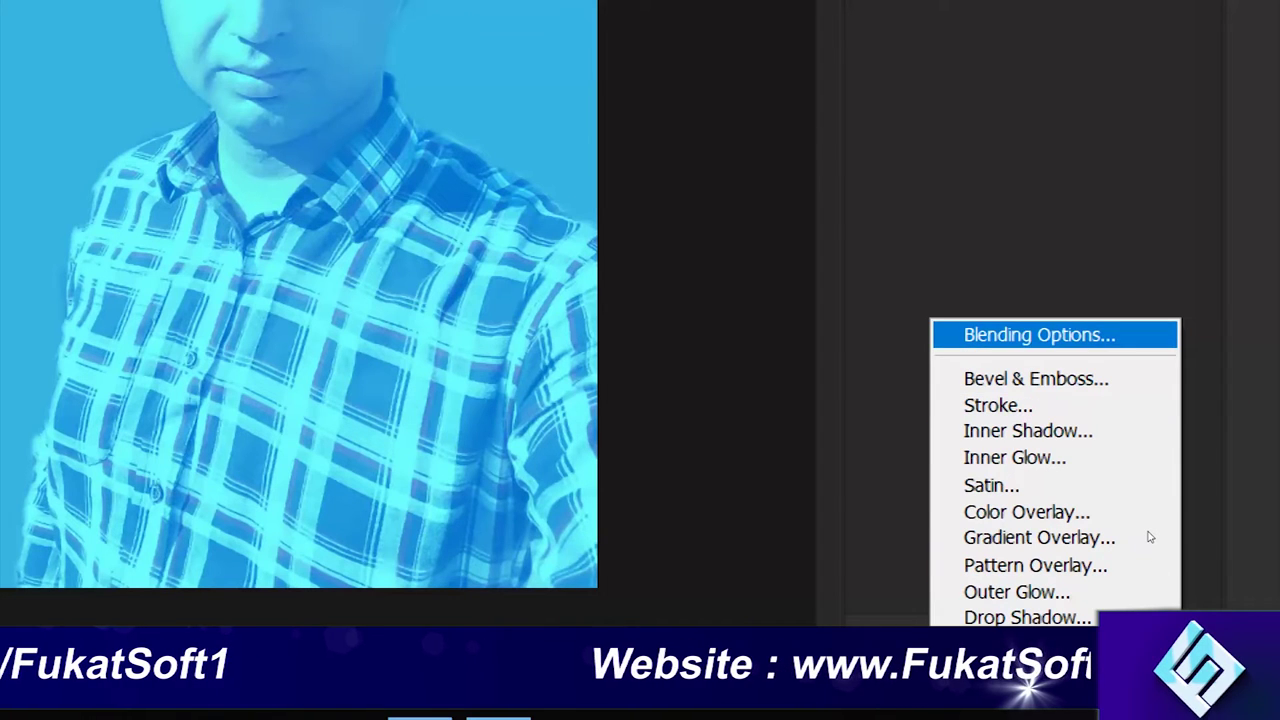
pyautogui.press('Return')
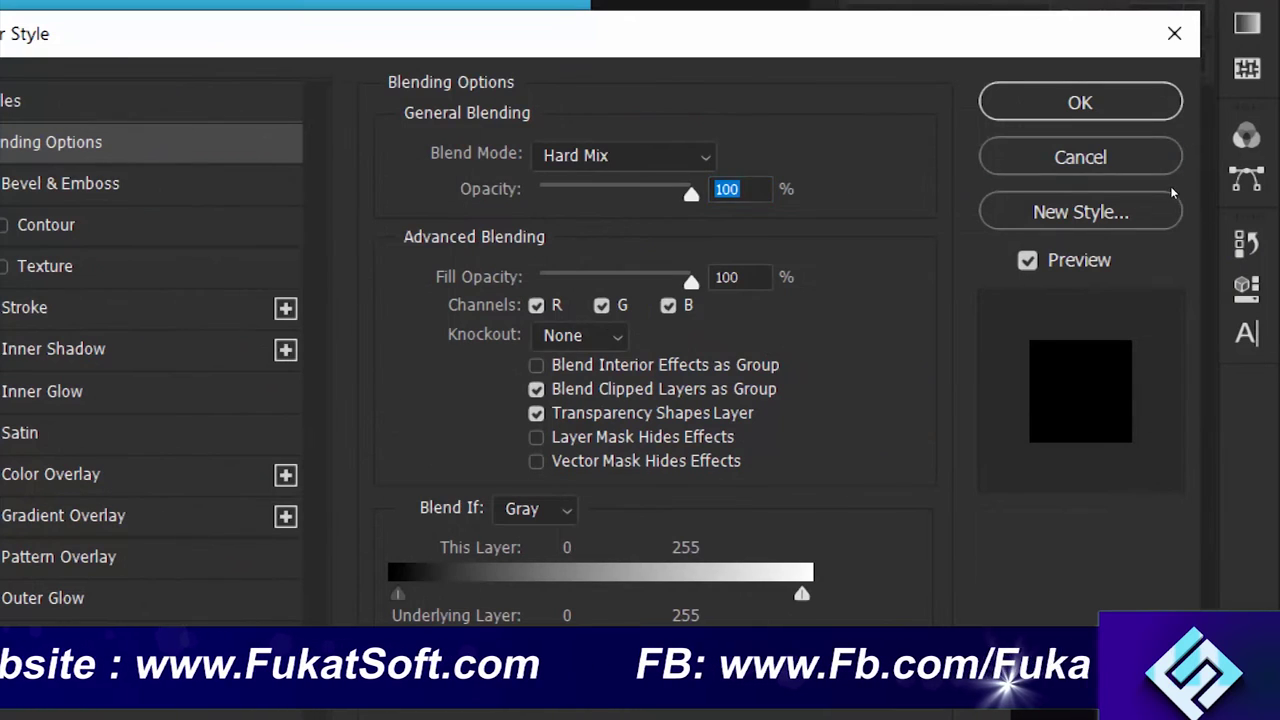
pyautogui.press('Return')
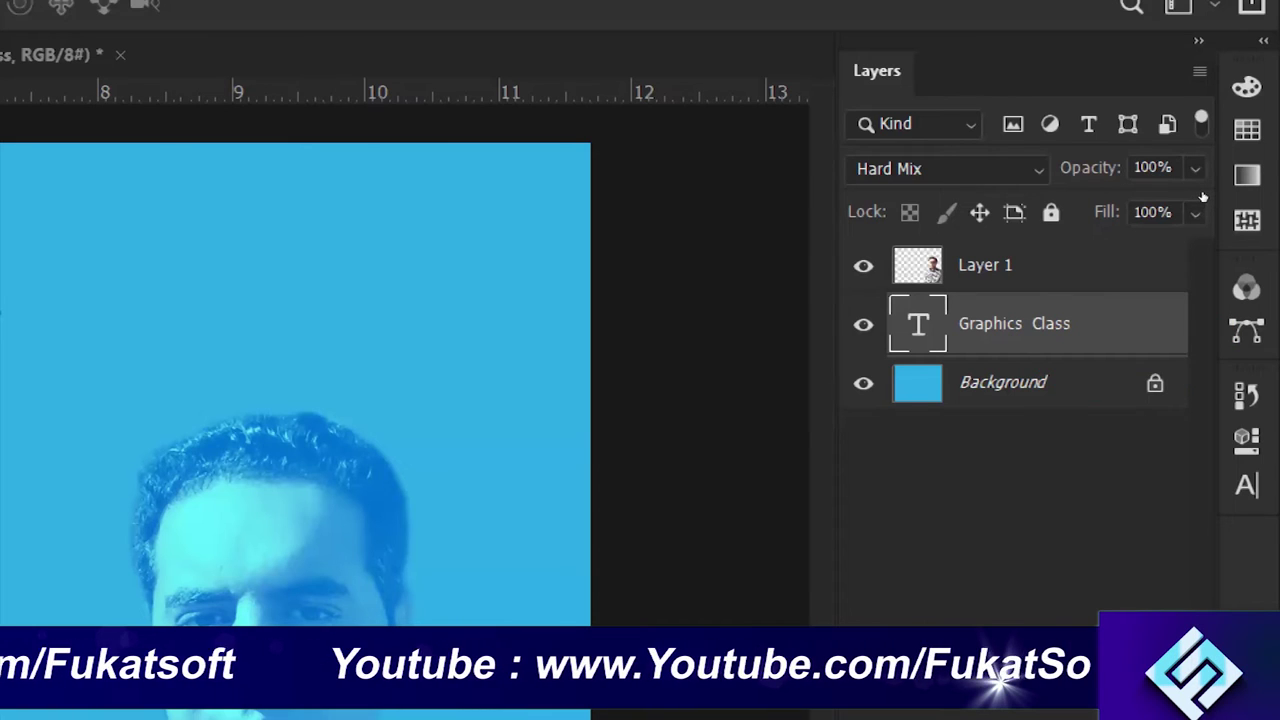
# - Give the text a dark green outside stroke, trying 49 px size and 6% opacity
pyautogui.doubleClick(1100, 323)
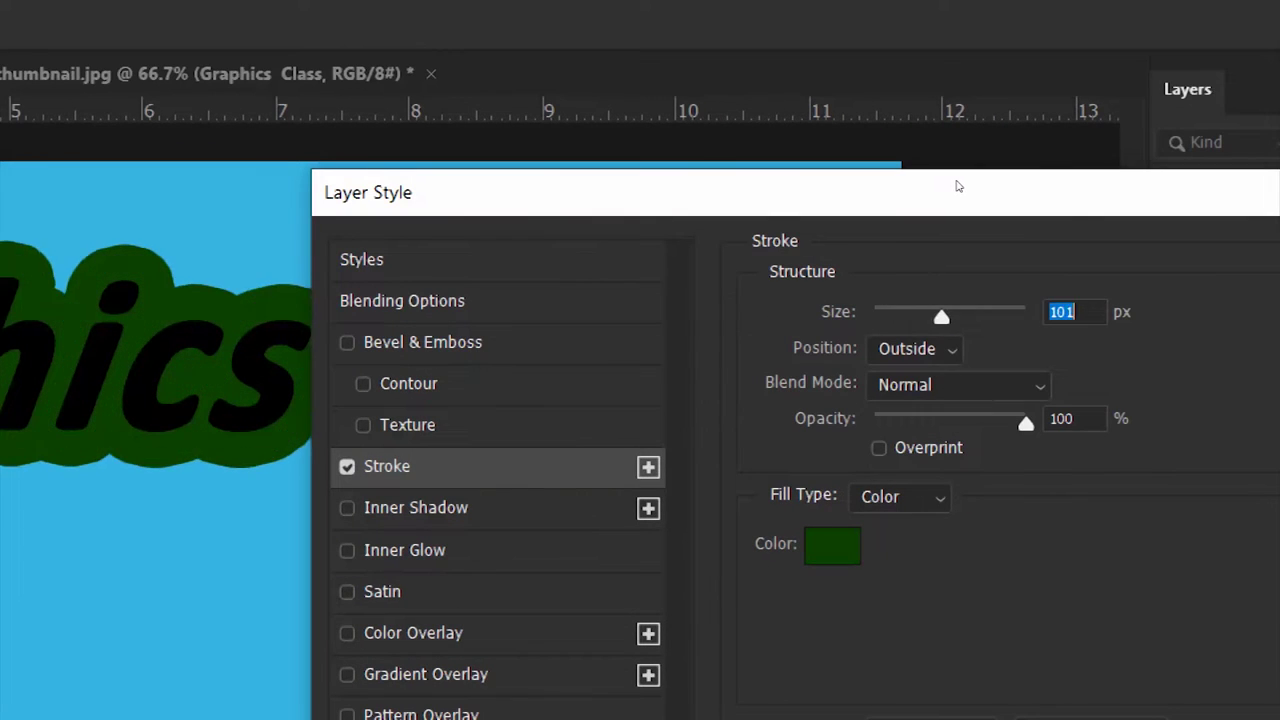
pyautogui.write('16')
pyautogui.write('49')
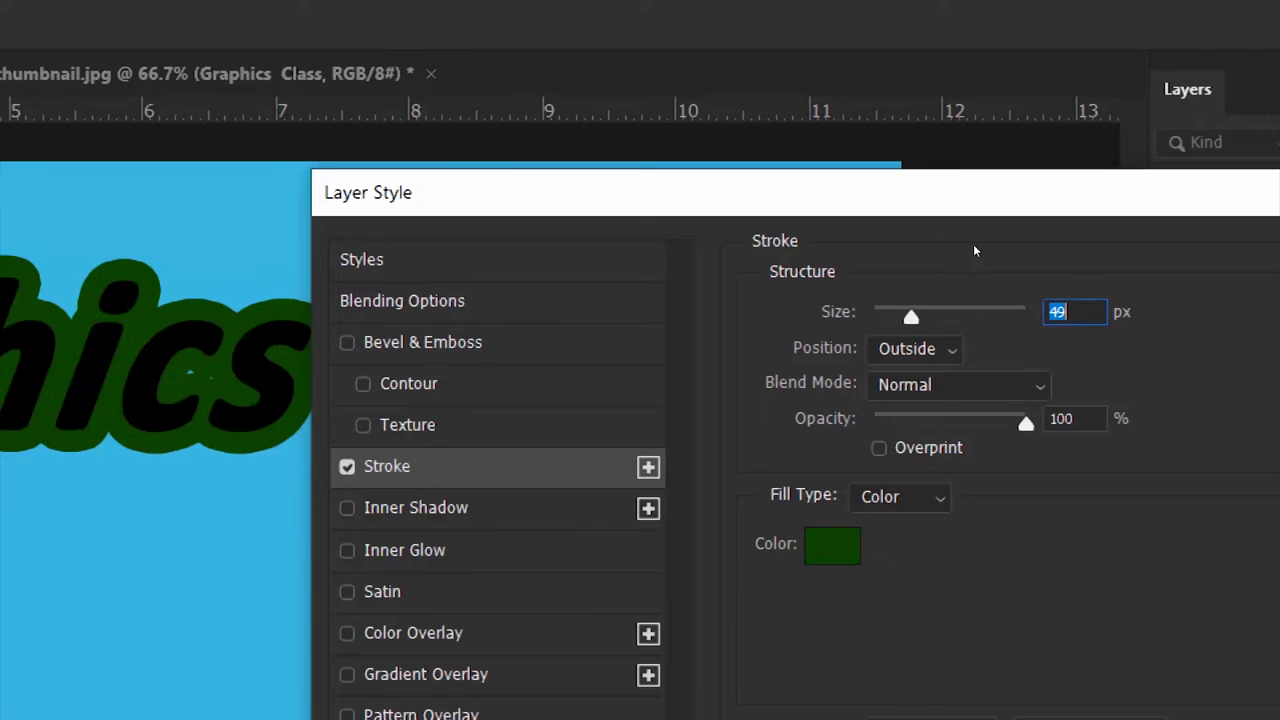
pyautogui.press('Tab')
pyautogui.write('49')
pyautogui.press('Down')
pyautogui.press('Down')
pyautogui.press('Down')
pyautogui.press('Down')
pyautogui.press('Down')
pyautogui.press('Down')
pyautogui.press('Down')
pyautogui.press('Down')
pyautogui.press('Down')
pyautogui.press('Down')
pyautogui.press('Down')
pyautogui.press('Down')
pyautogui.press('Up')
pyautogui.press('Up')
pyautogui.press('Up')
pyautogui.press('Up')
pyautogui.press('Up')
pyautogui.hotkey('shift', 'Tab')
pyautogui.hotkey('shift', 'Down')
pyautogui.hotkey('shift', 'Down')
pyautogui.hotkey('shift', 'Down')
pyautogui.press('Down')
pyautogui.press('Down')
pyautogui.press('Down')
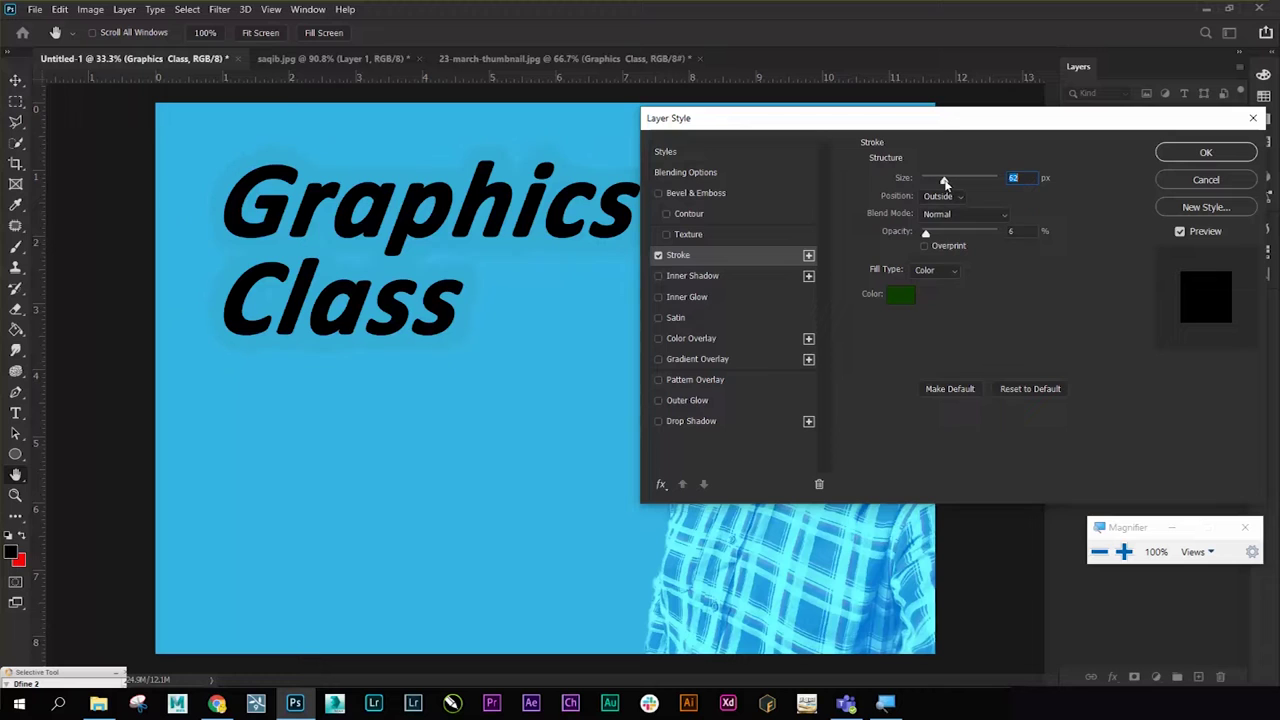
# - Try the stroke at 35% opacity with Overlay blend and bright green #38ff0a
pyautogui.moveTo(926, 236); pyautogui.dragTo(949, 235)
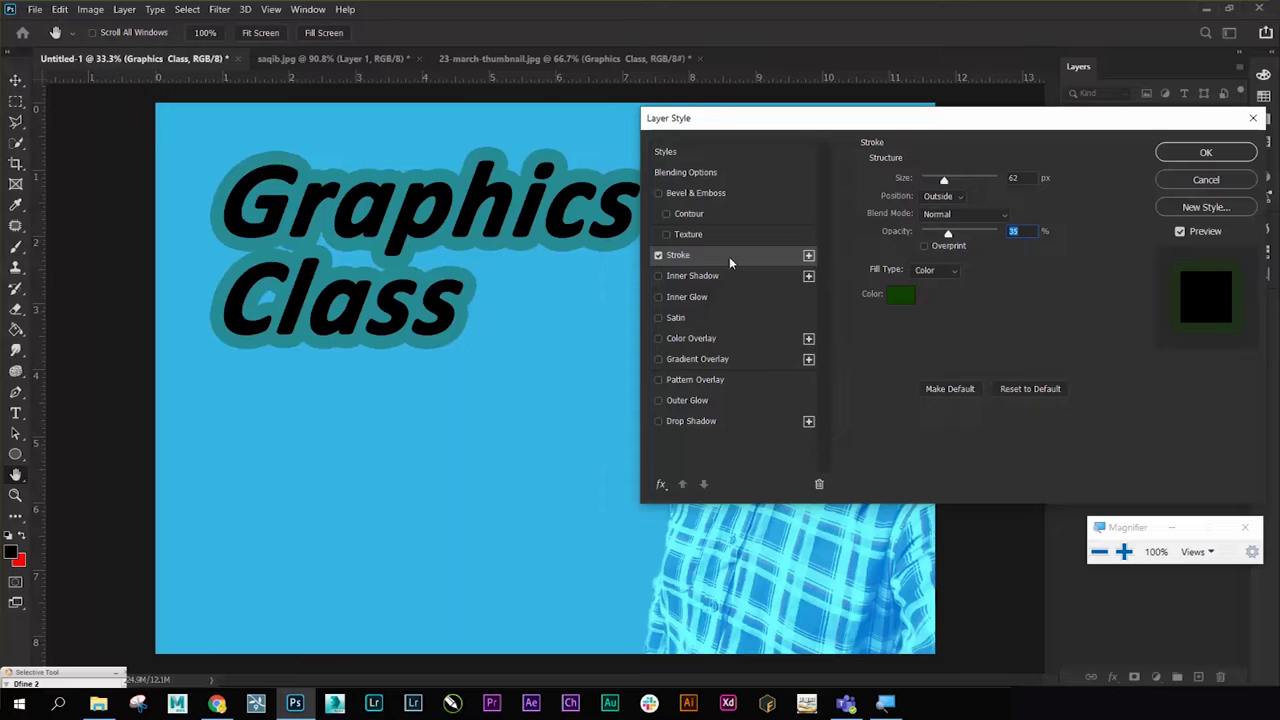
pyautogui.click(937, 215)
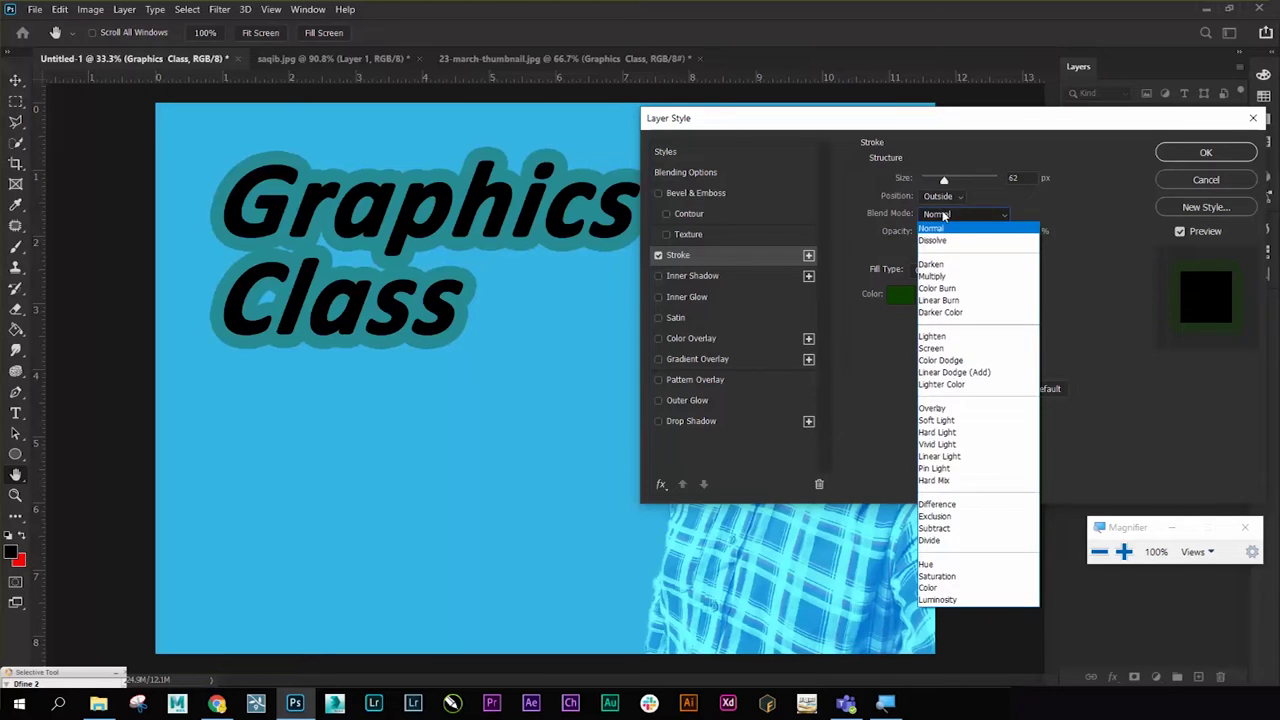
pyautogui.click(955, 411)
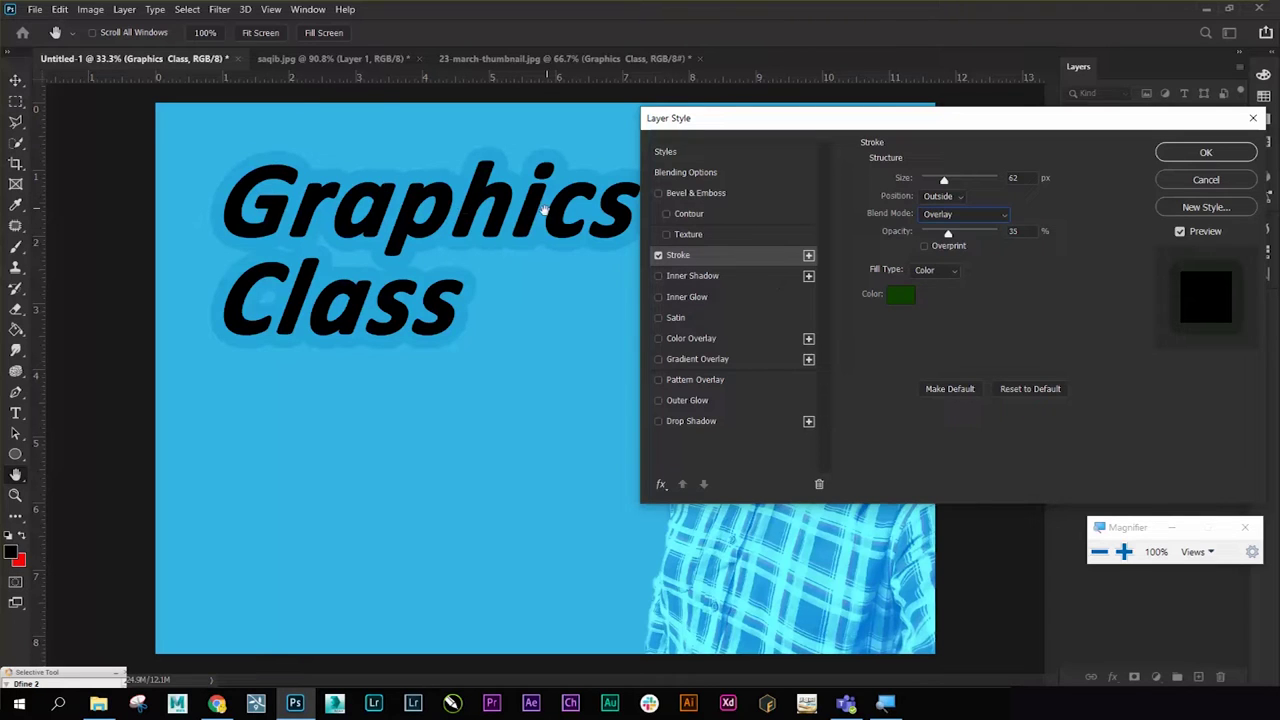
pyautogui.click(907, 295)
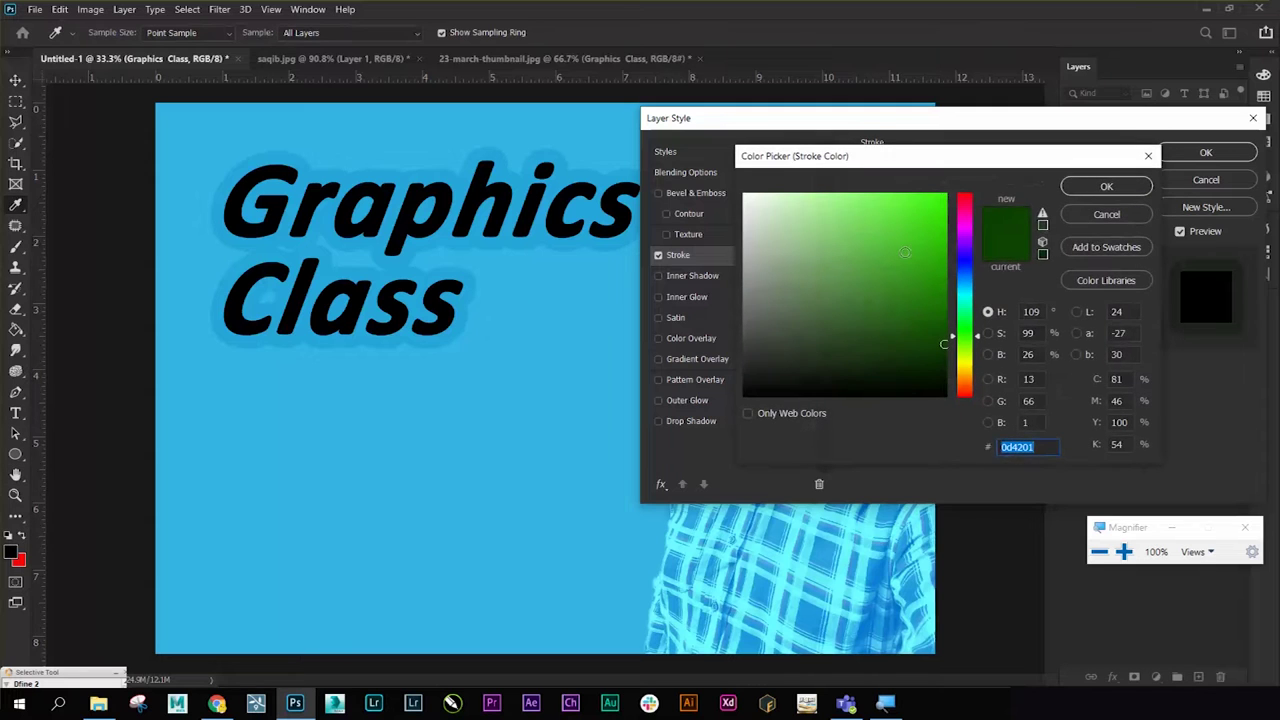
pyautogui.write('38ff0a')
pyautogui.click(1104, 188)
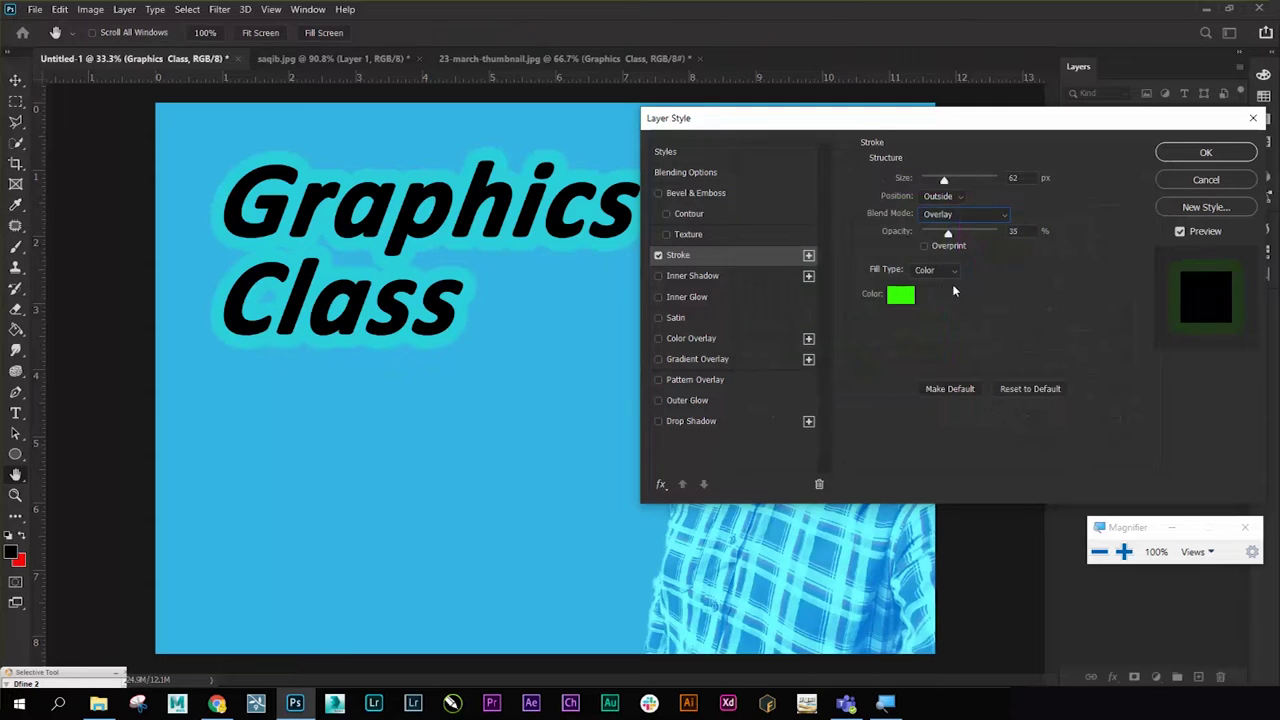
# - Set the stroke to Normal blend, 100% opacity, #57b841, 16 px, positioned Inside
pyautogui.click(977, 215)
pyautogui.click(985, 224)
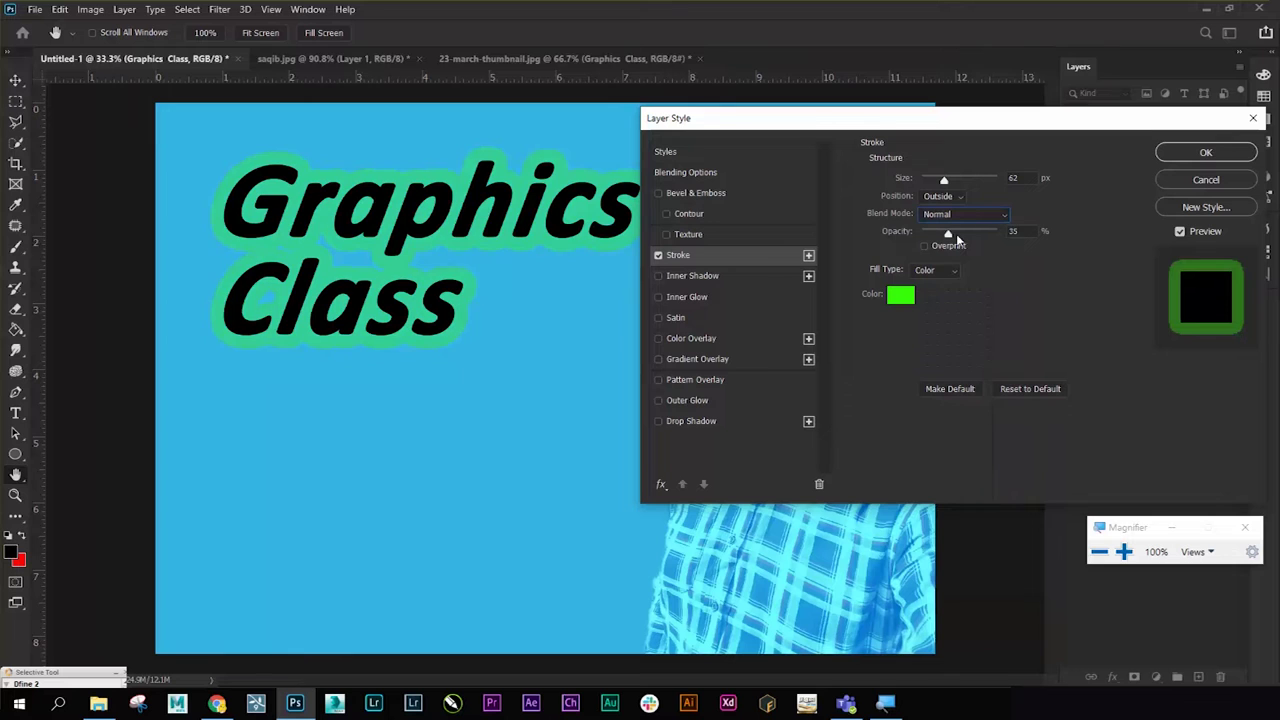
pyautogui.moveTo(947, 238); pyautogui.dragTo(997, 234)
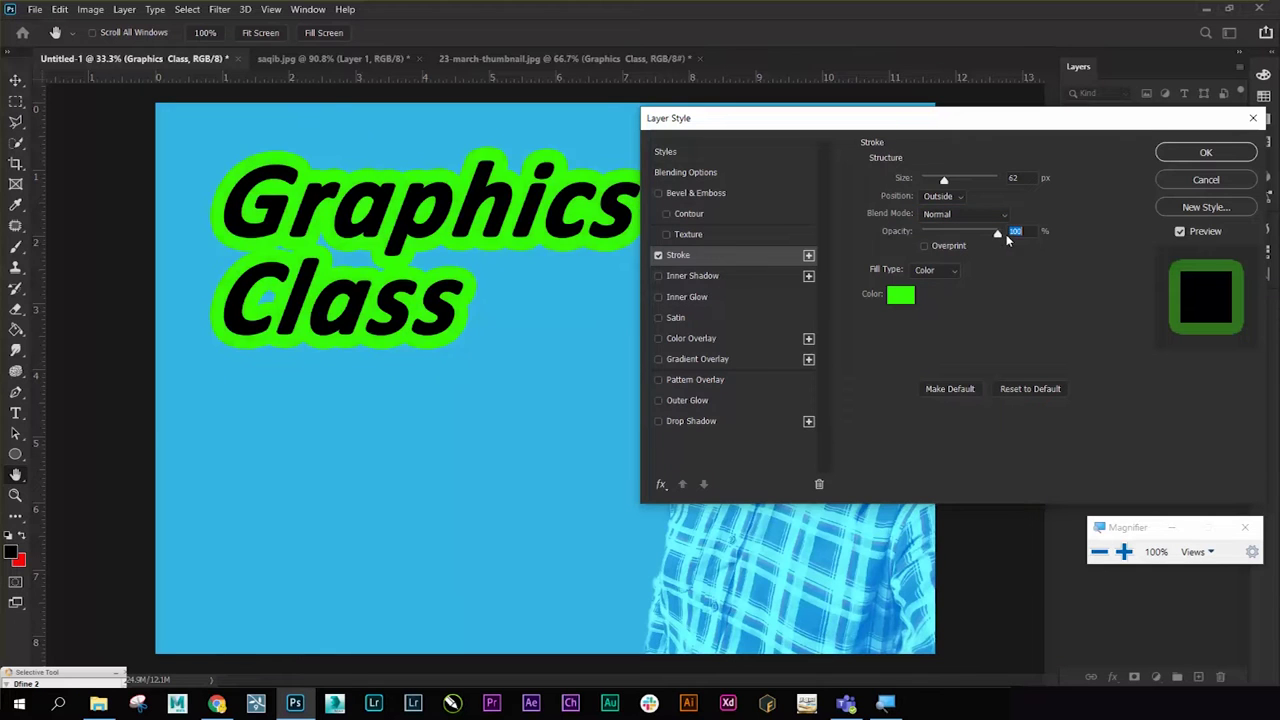
pyautogui.click(900, 294)
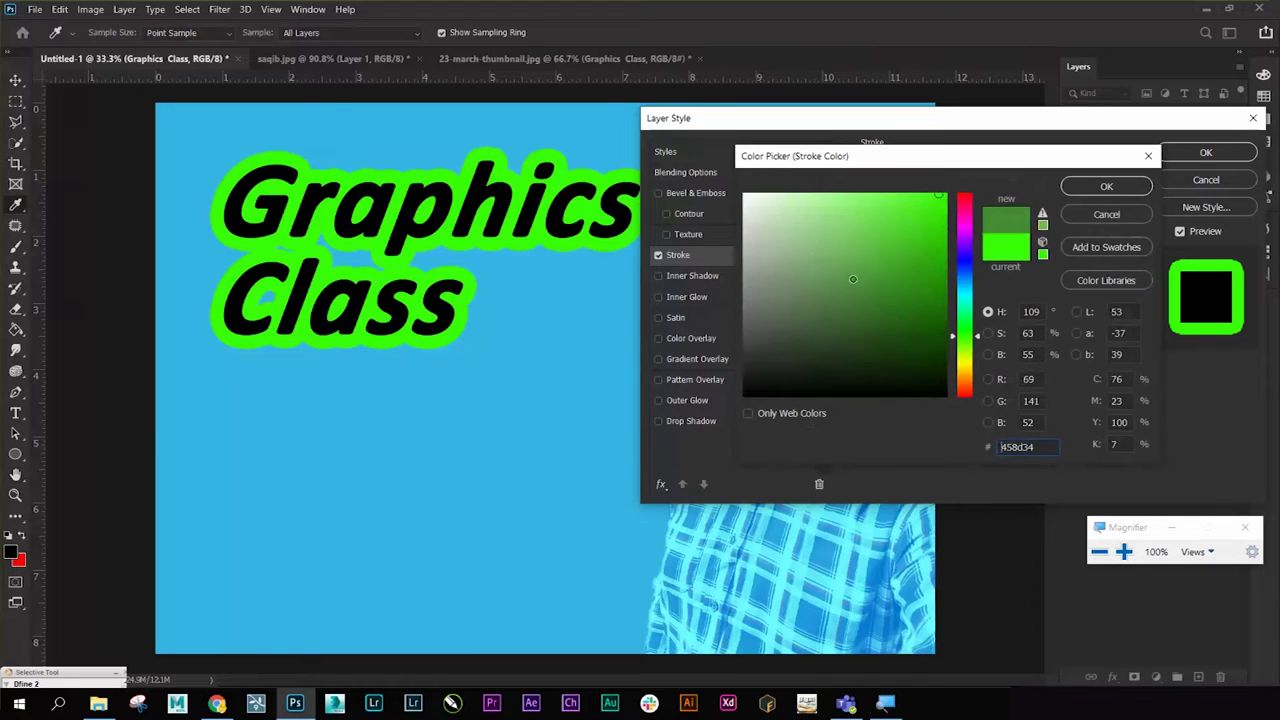
pyautogui.write('57b841')
pyautogui.press('Return')
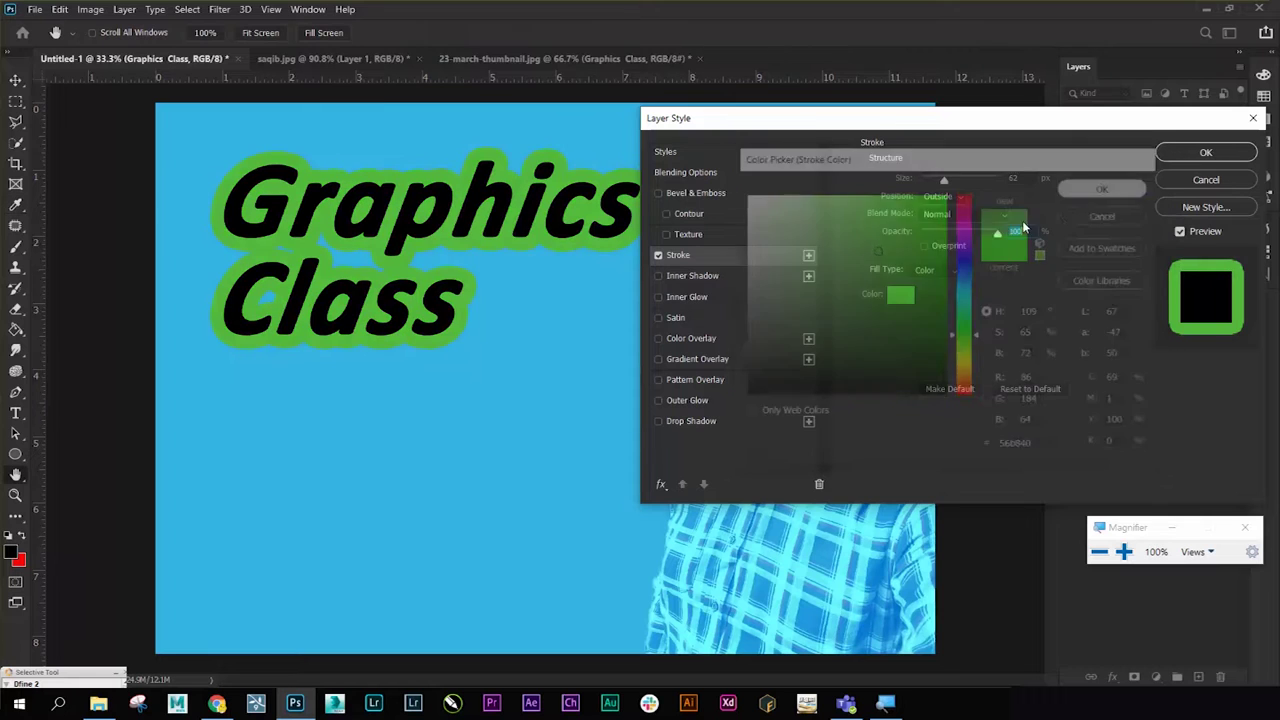
pyautogui.moveTo(943, 184); pyautogui.dragTo(931, 185)
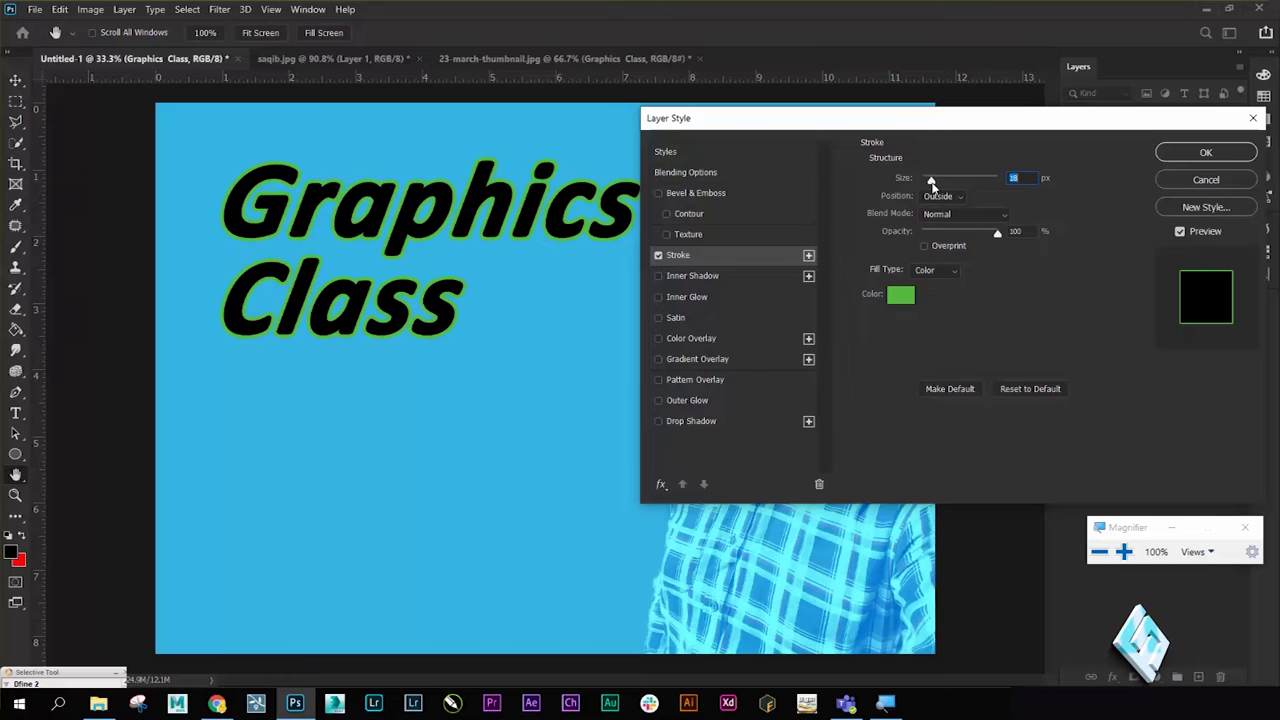
pyautogui.click(948, 198)
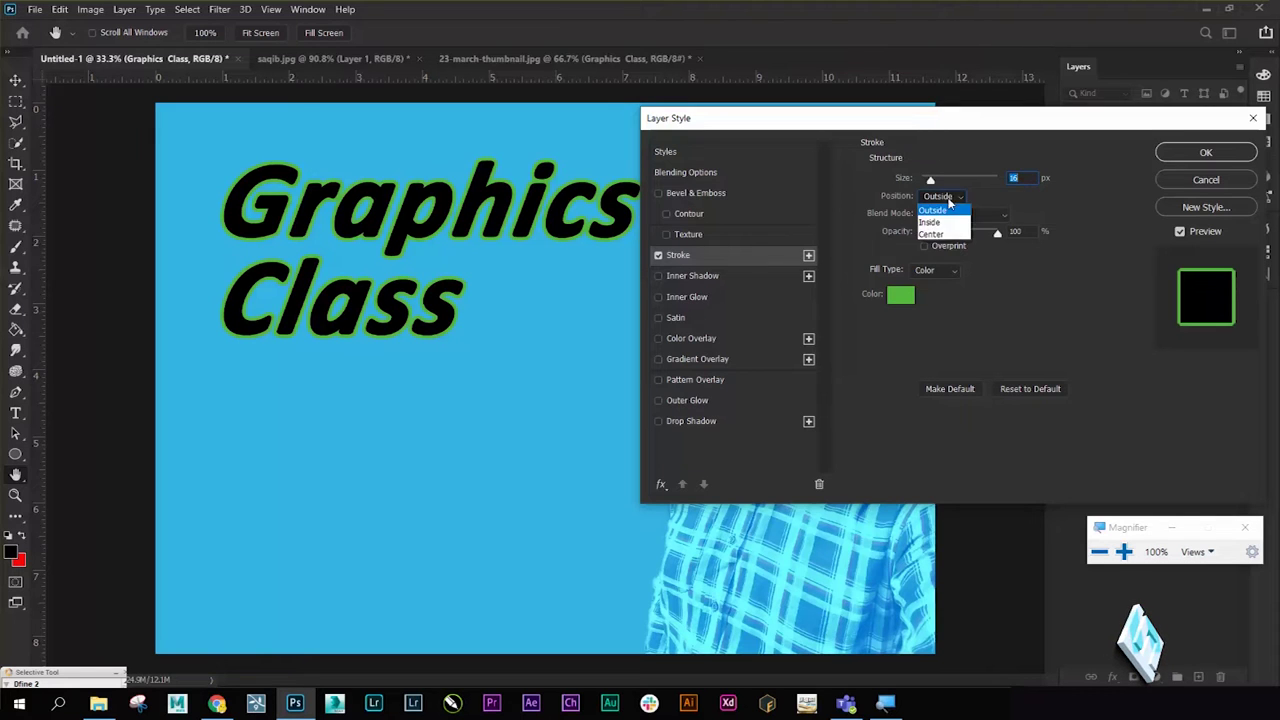
pyautogui.click(940, 222)
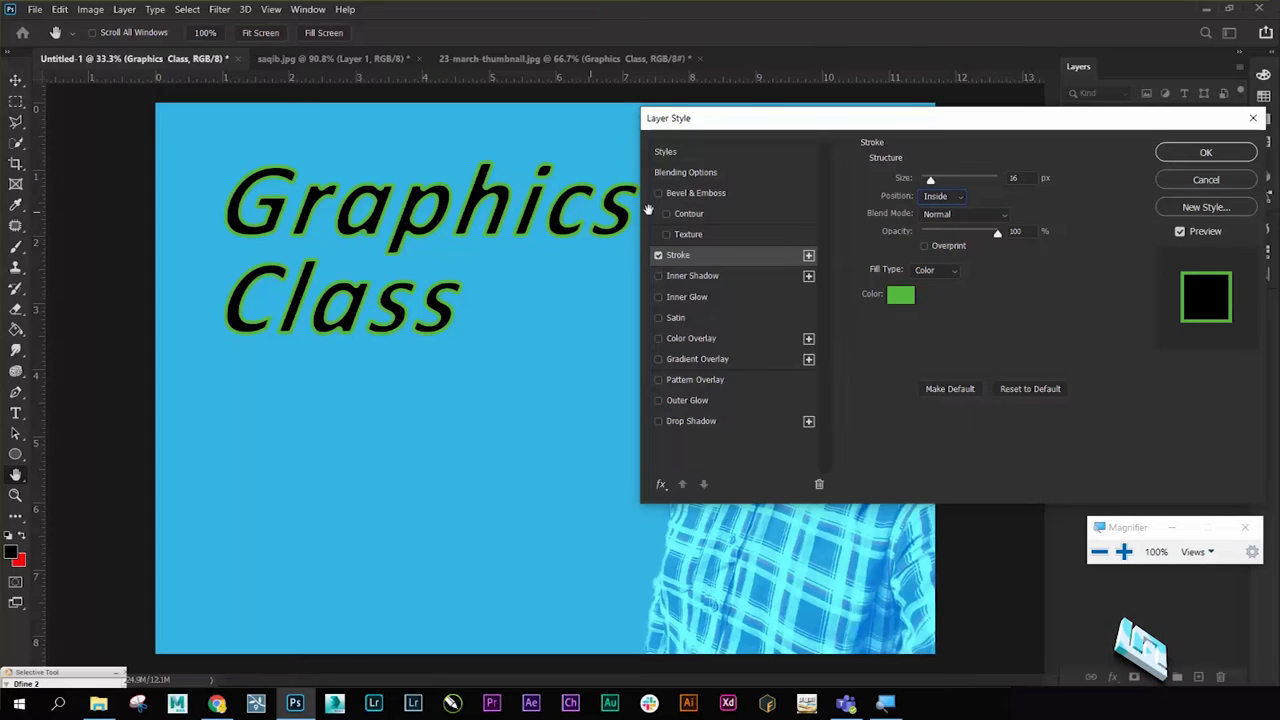
# - Test the stroke at 60% opacity, restore 100%, and move it Outside
pyautogui.moveTo(996, 234); pyautogui.dragTo(976, 241)
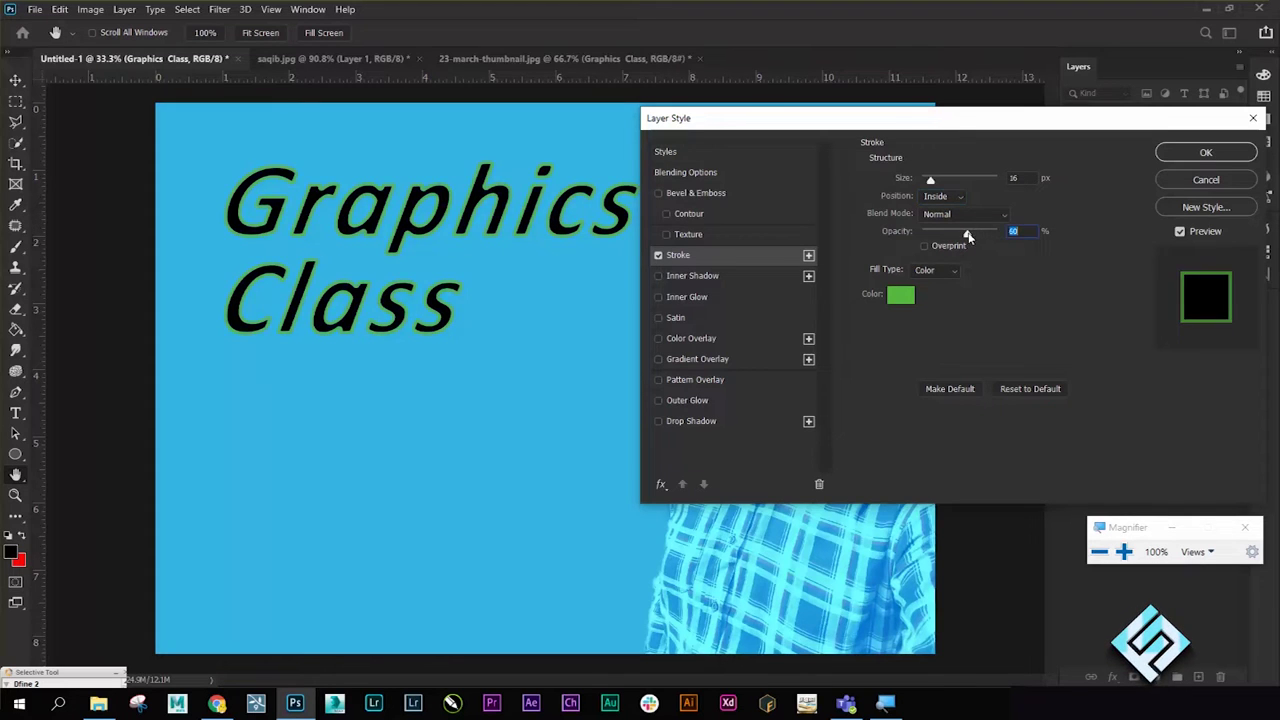
pyautogui.moveTo(968, 234); pyautogui.dragTo(996, 234)
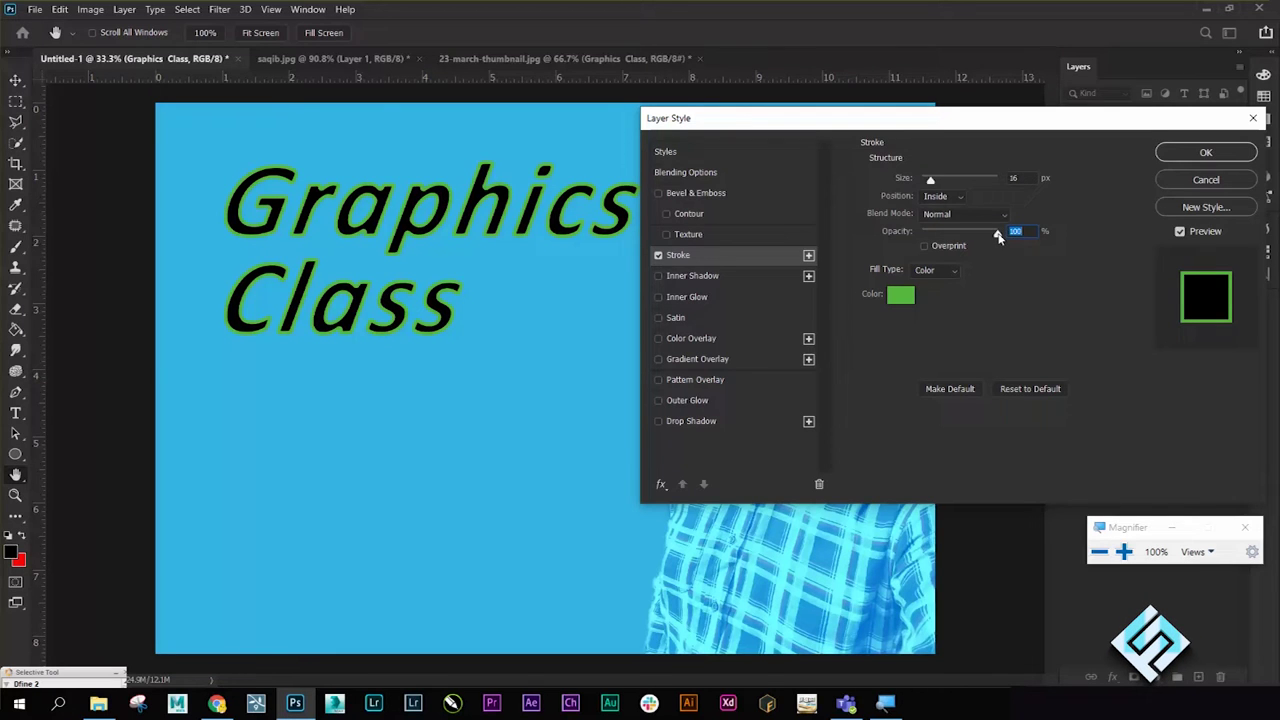
pyautogui.click(940, 196)
pyautogui.click(948, 211)
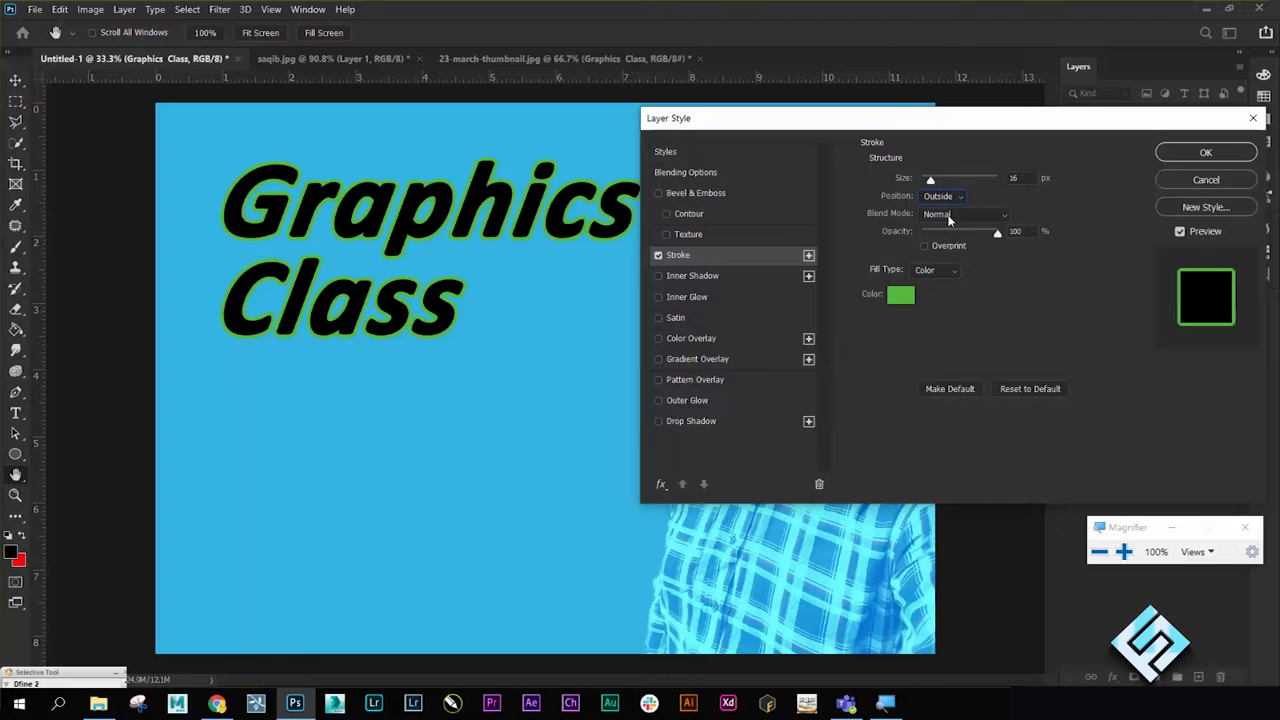
# - Compare Center and Inside stroke positions before settling on Outside
pyautogui.click(940, 196)
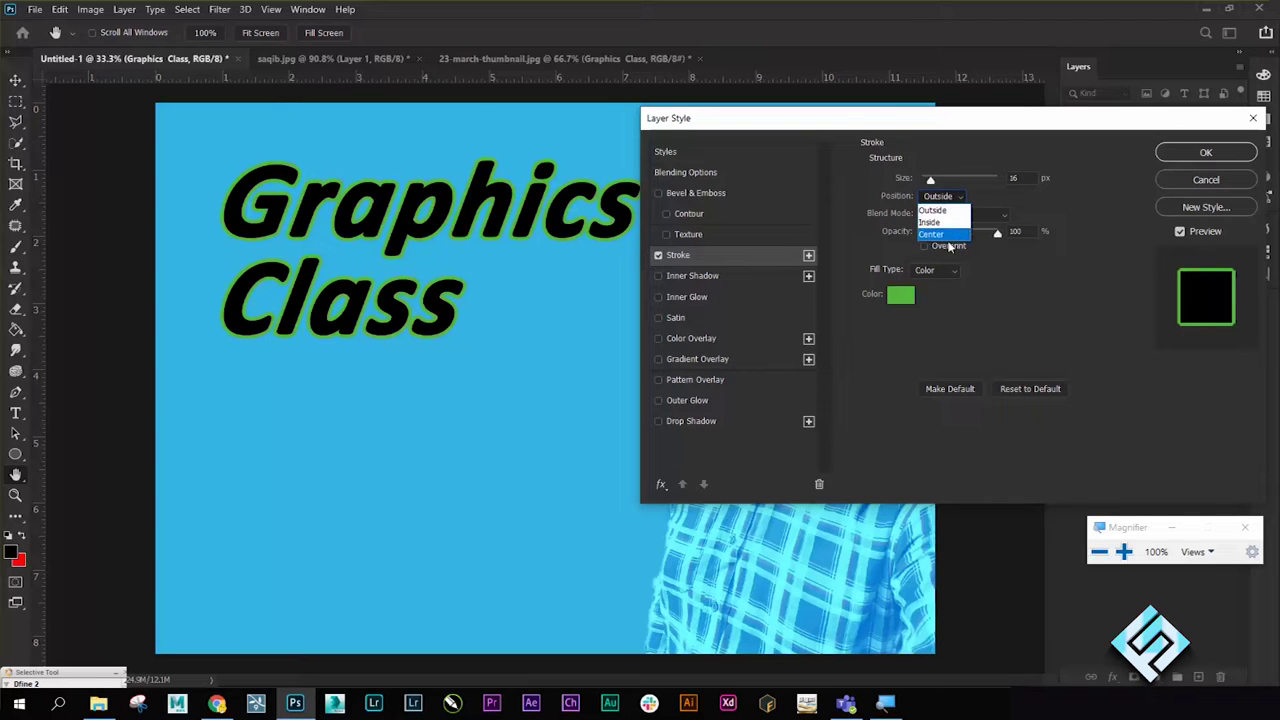
pyautogui.click(950, 236)
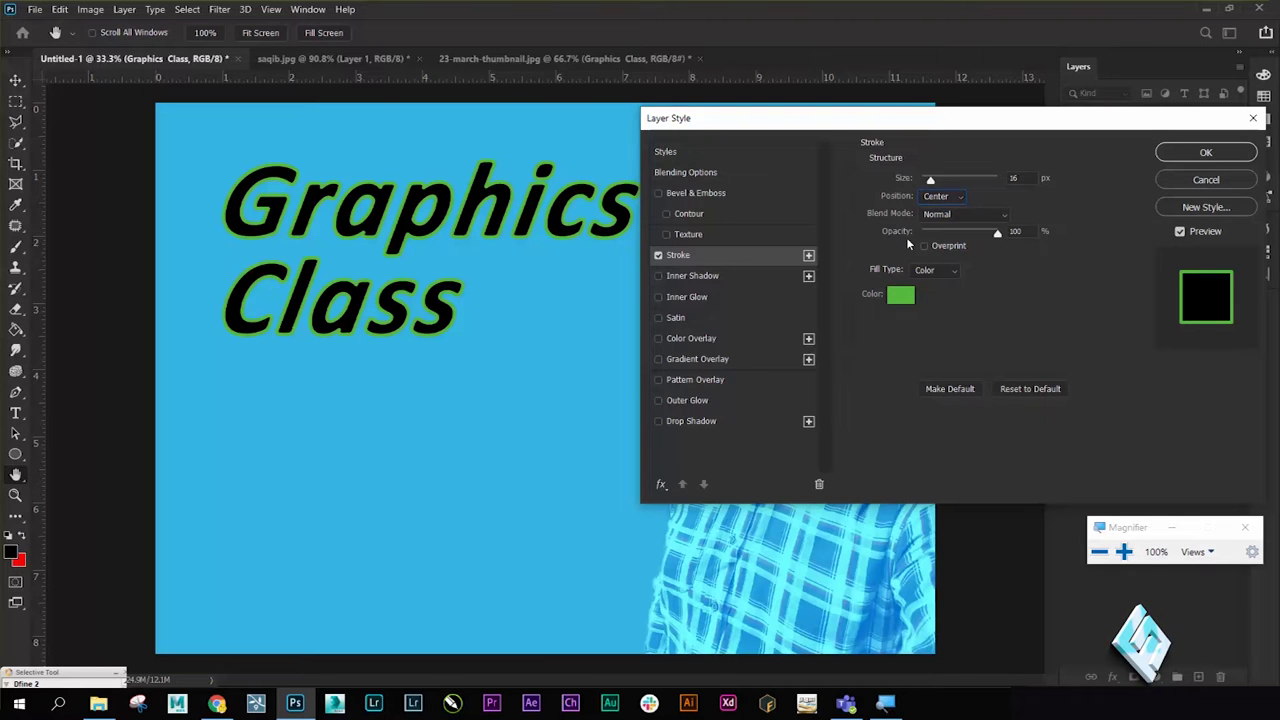
pyautogui.click(946, 200)
pyautogui.click(935, 222)
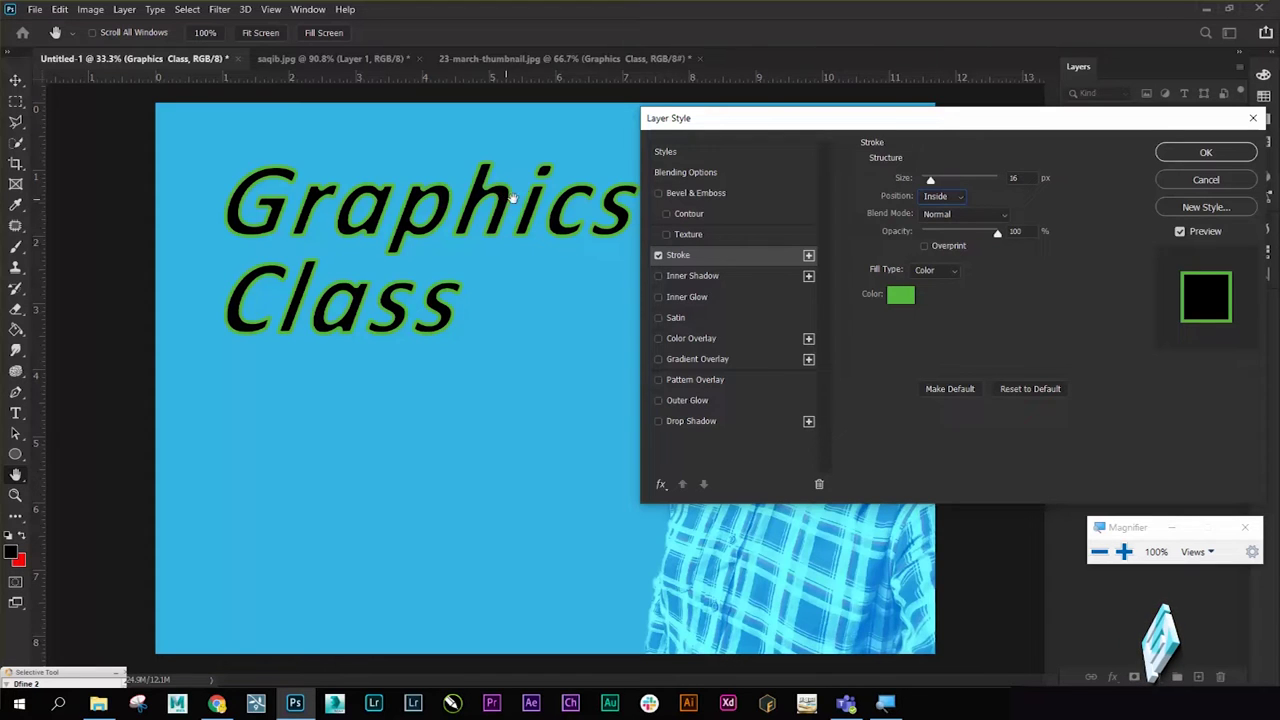
pyautogui.click(943, 197)
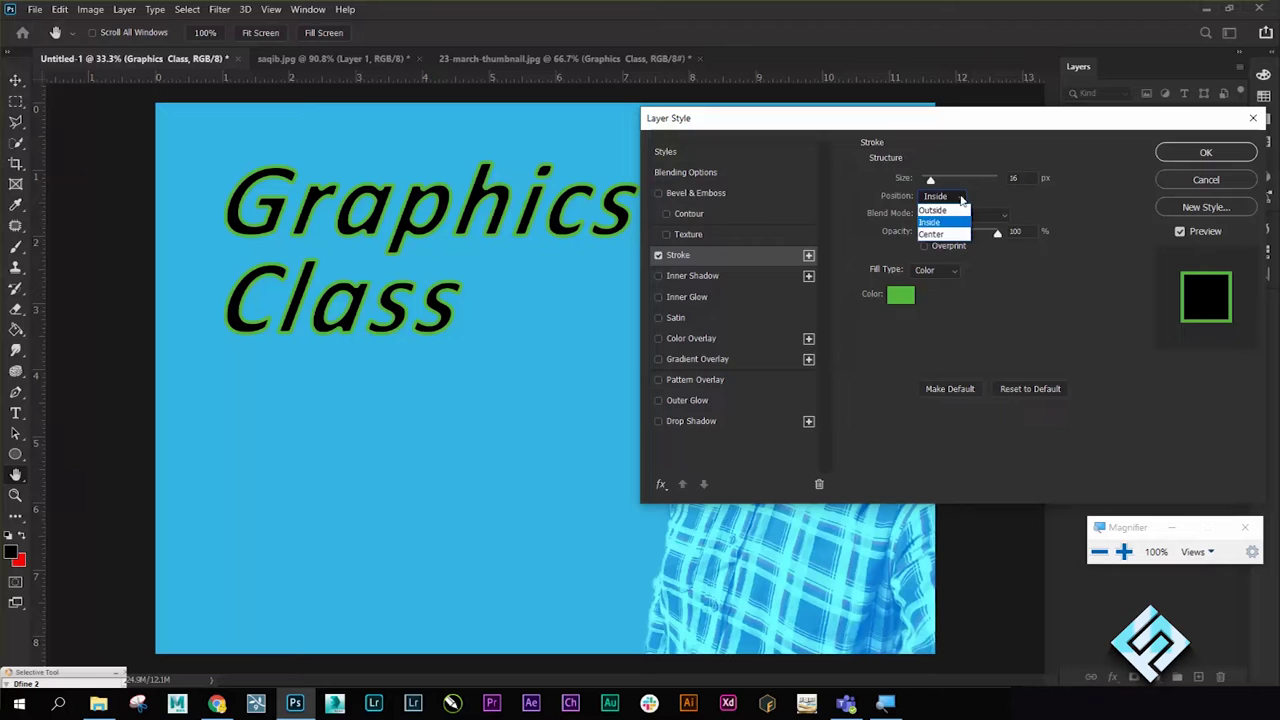
pyautogui.click(935, 237)
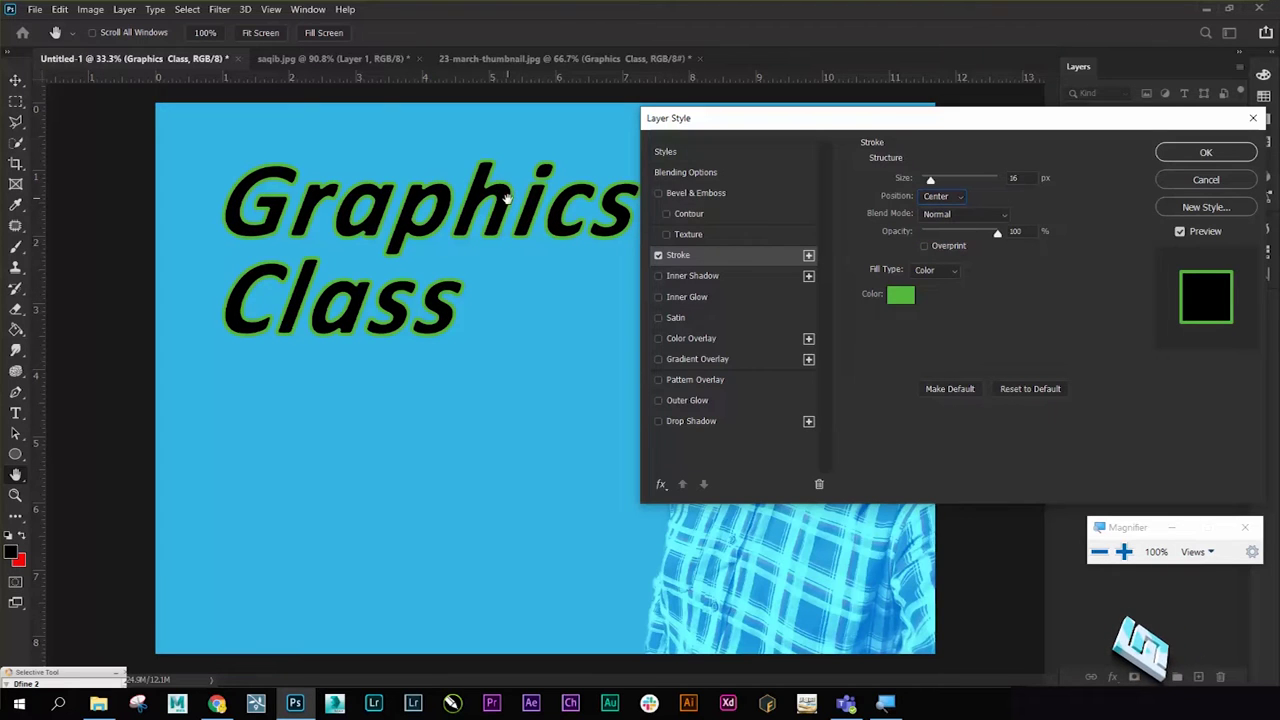
pyautogui.click(943, 197)
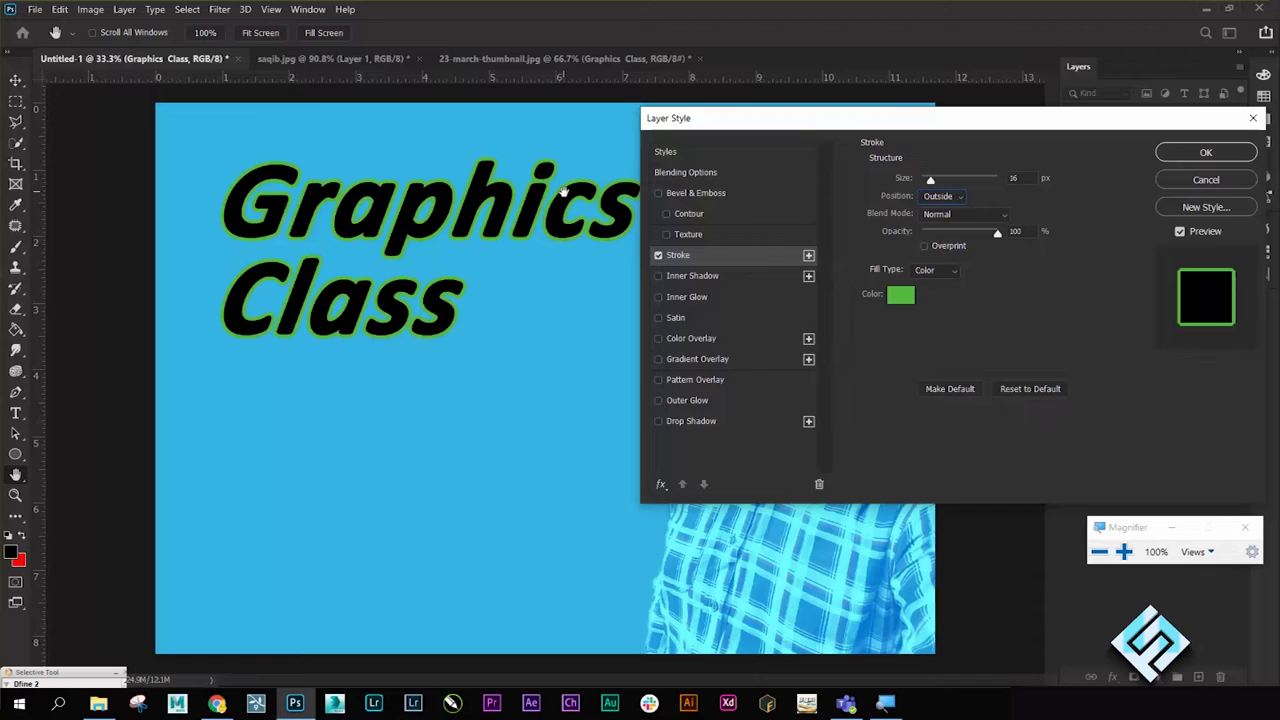
# - Enable Inner Shadow on the text with stronger opacity and a bright red colour
pyautogui.click(685, 276)
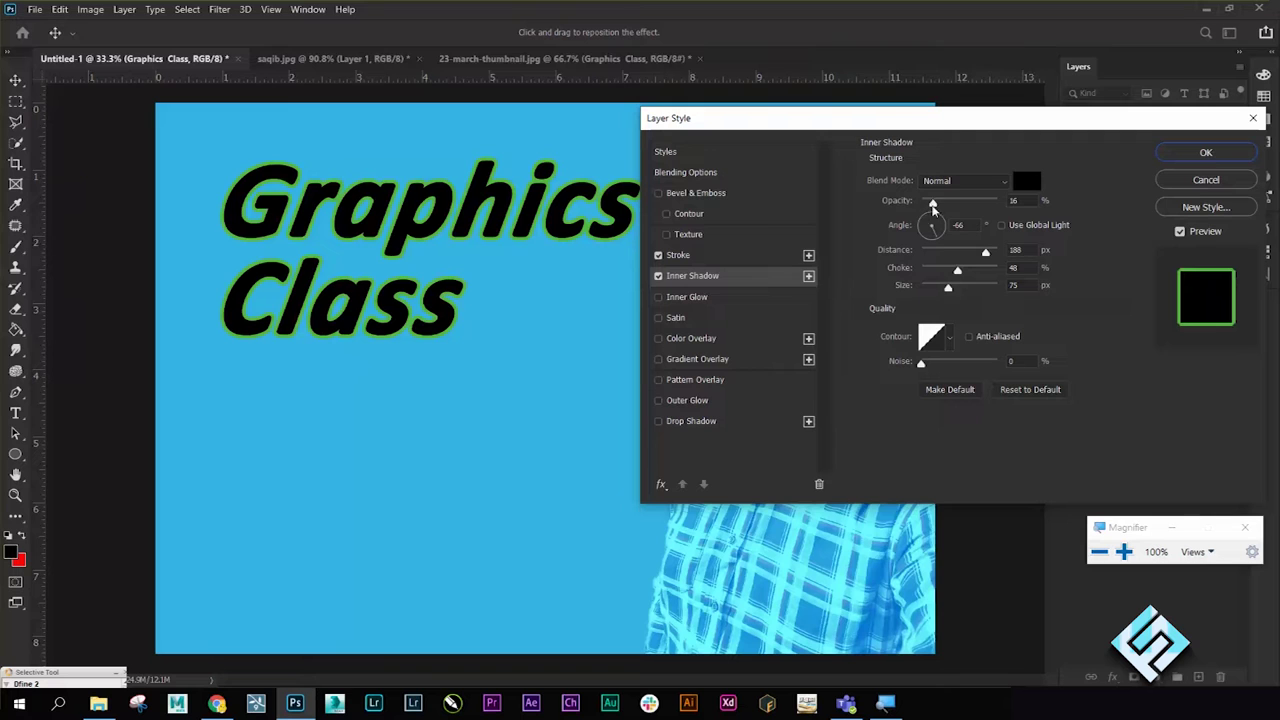
pyautogui.moveTo(934, 203); pyautogui.dragTo(966, 203)
pyautogui.moveTo(948, 287); pyautogui.dragTo(983, 289)
pyautogui.click(1026, 180)
pyautogui.click(935, 206)
pyautogui.press('Return')
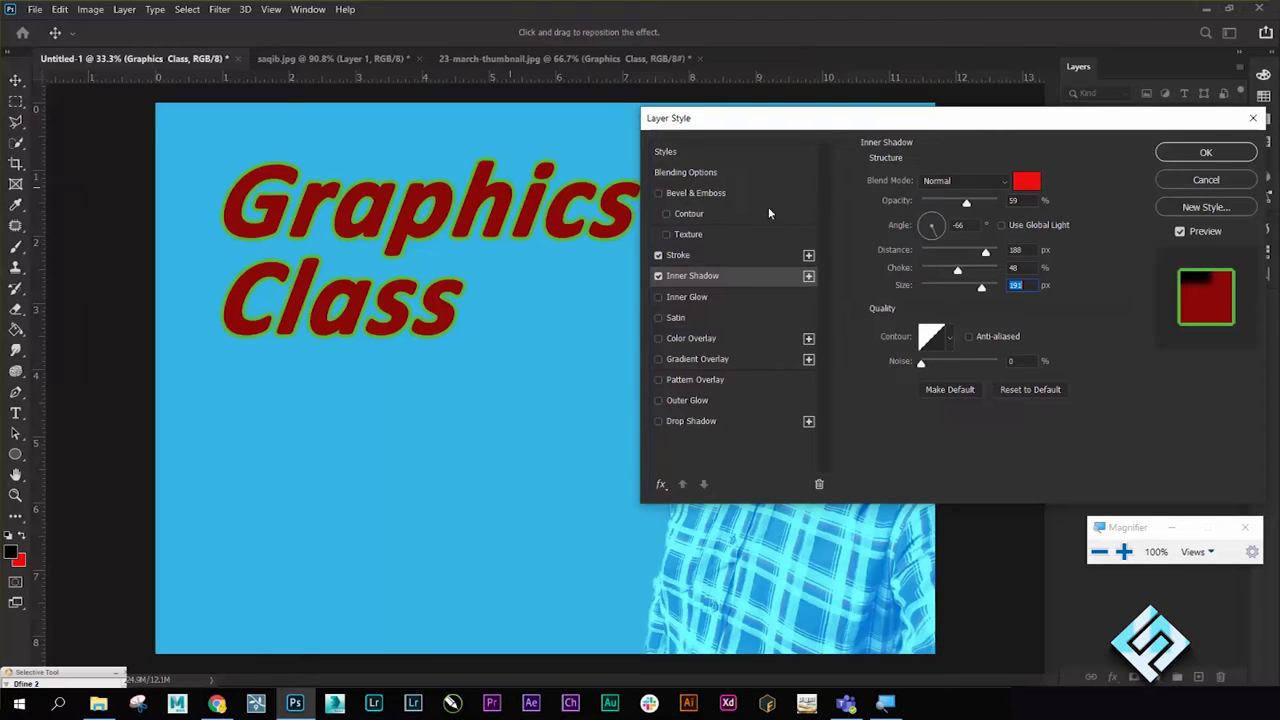
# - Shrink the red inner shadow and reposition it to 0° angle and 96 px distance
pyautogui.moveTo(983, 292); pyautogui.dragTo(925, 288)
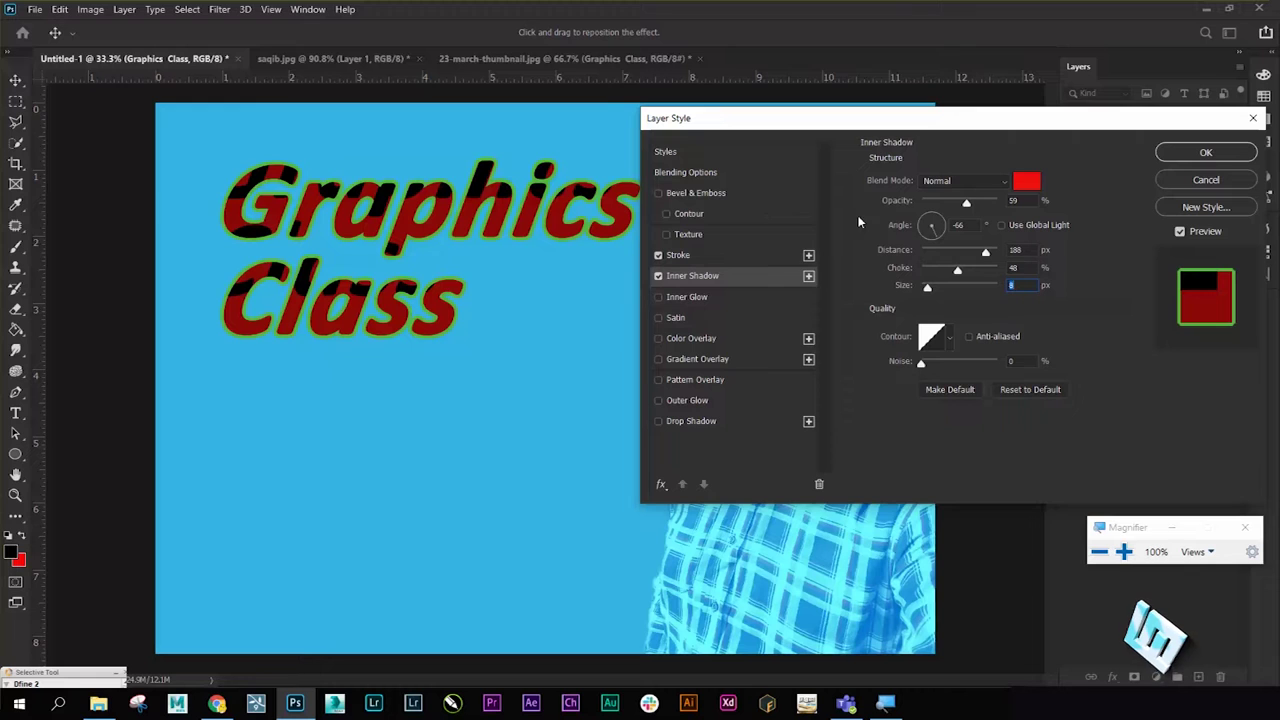
pyautogui.moveTo(943, 232); pyautogui.dragTo(946, 205)
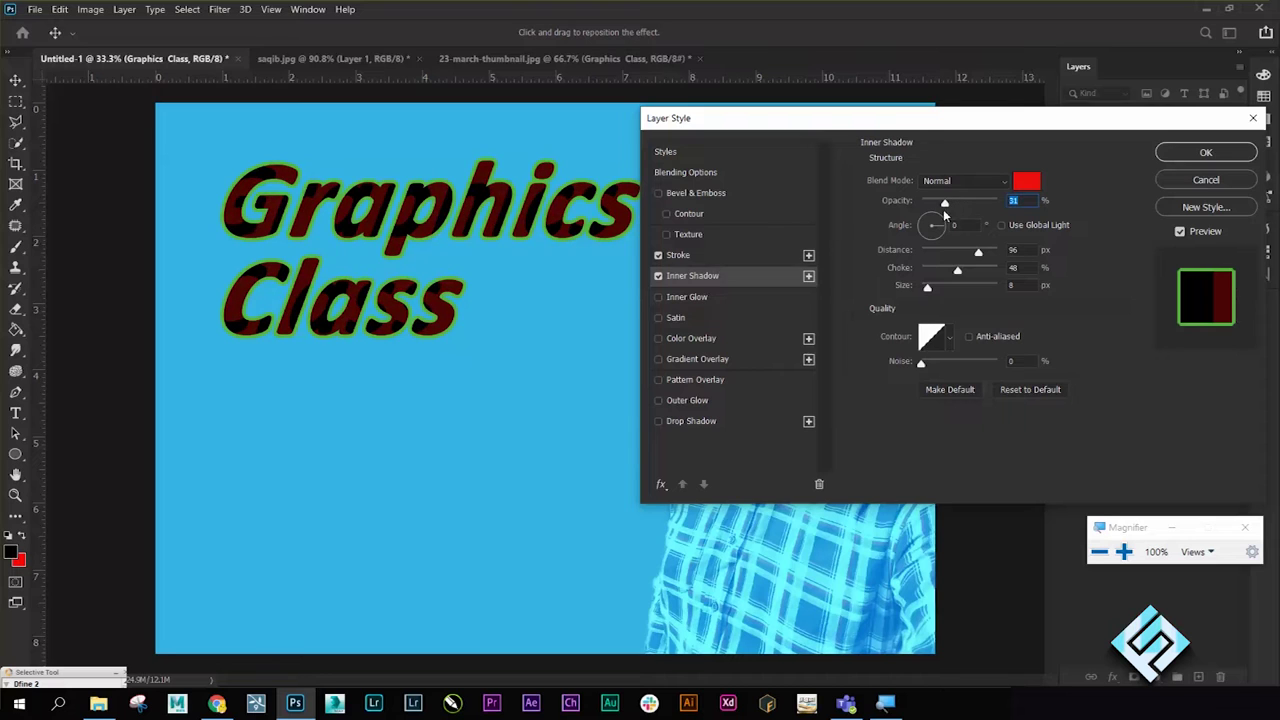
pyautogui.click(1025, 204)
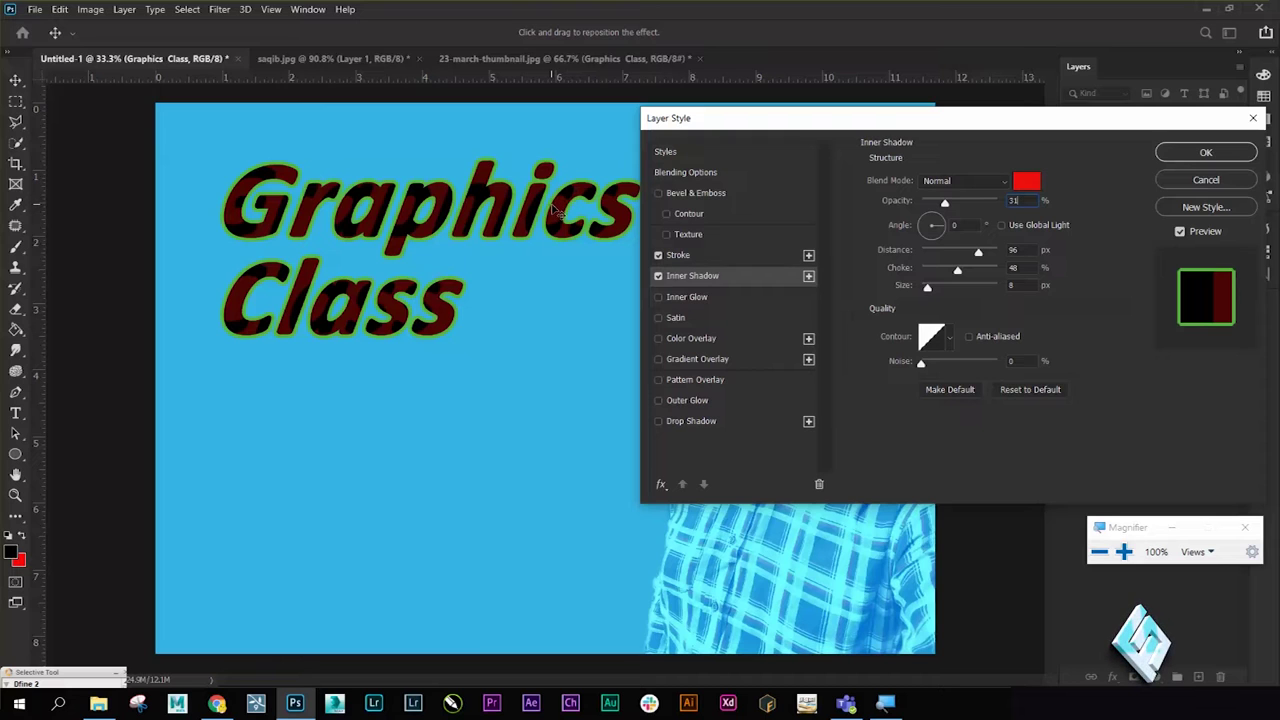
# - Drag the red inner shadow to 45% opacity, 43 px distance and a 96° angle
pyautogui.moveTo(944, 203)
pyautogui.mouseDown()
pyautogui.moveTo(927, 210)
pyautogui.moveTo(956, 208)
pyautogui.mouseUp()
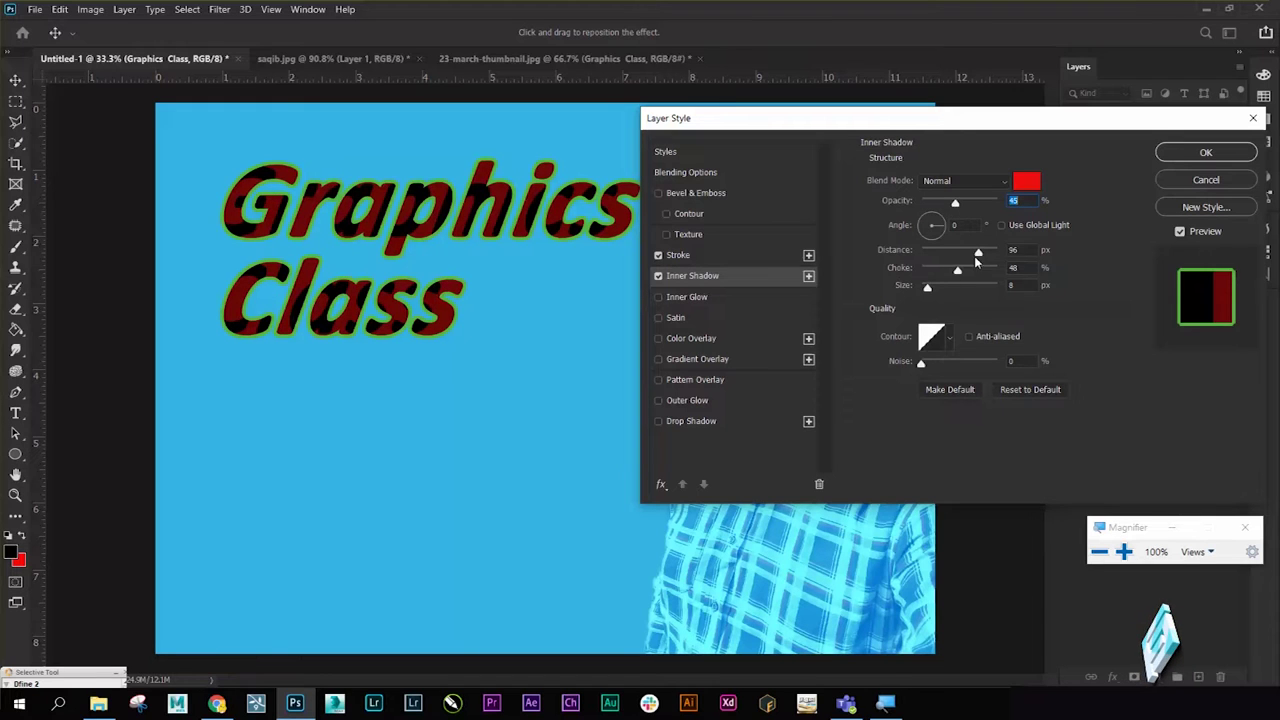
pyautogui.click(979, 254)
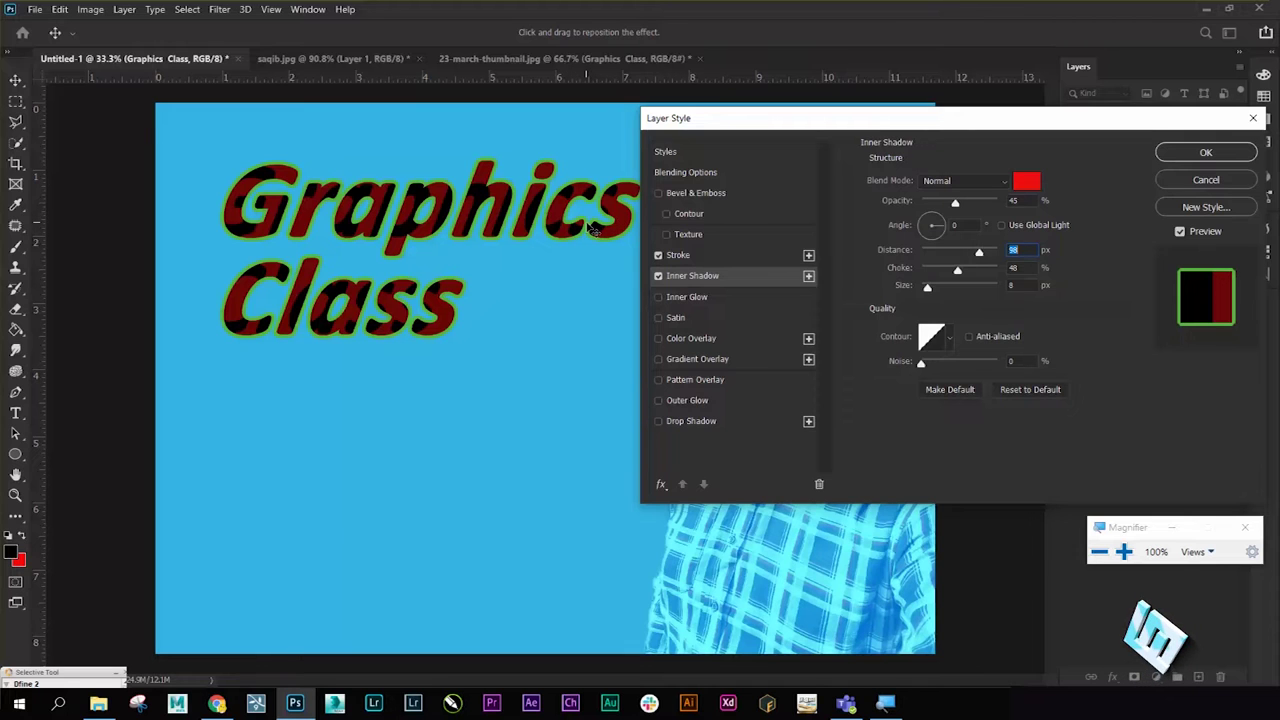
pyautogui.moveTo(980, 253); pyautogui.dragTo(940, 253)
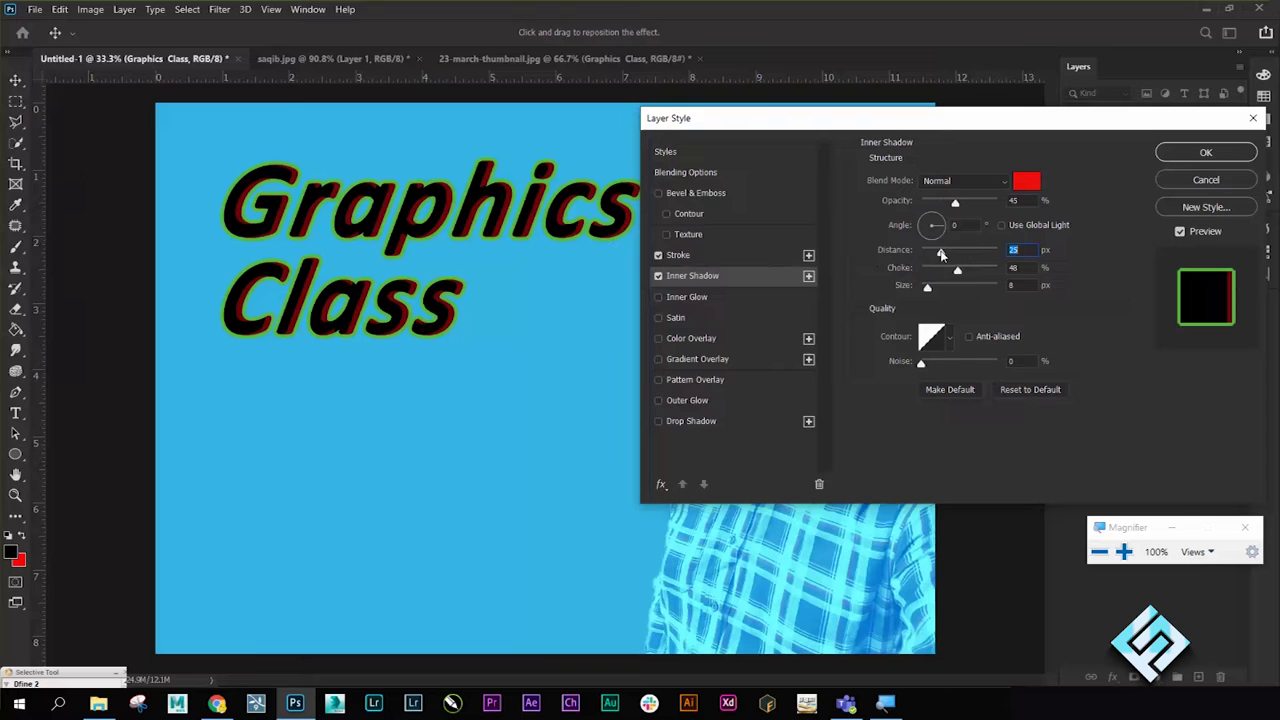
pyautogui.moveTo(937, 255); pyautogui.dragTo(957, 258)
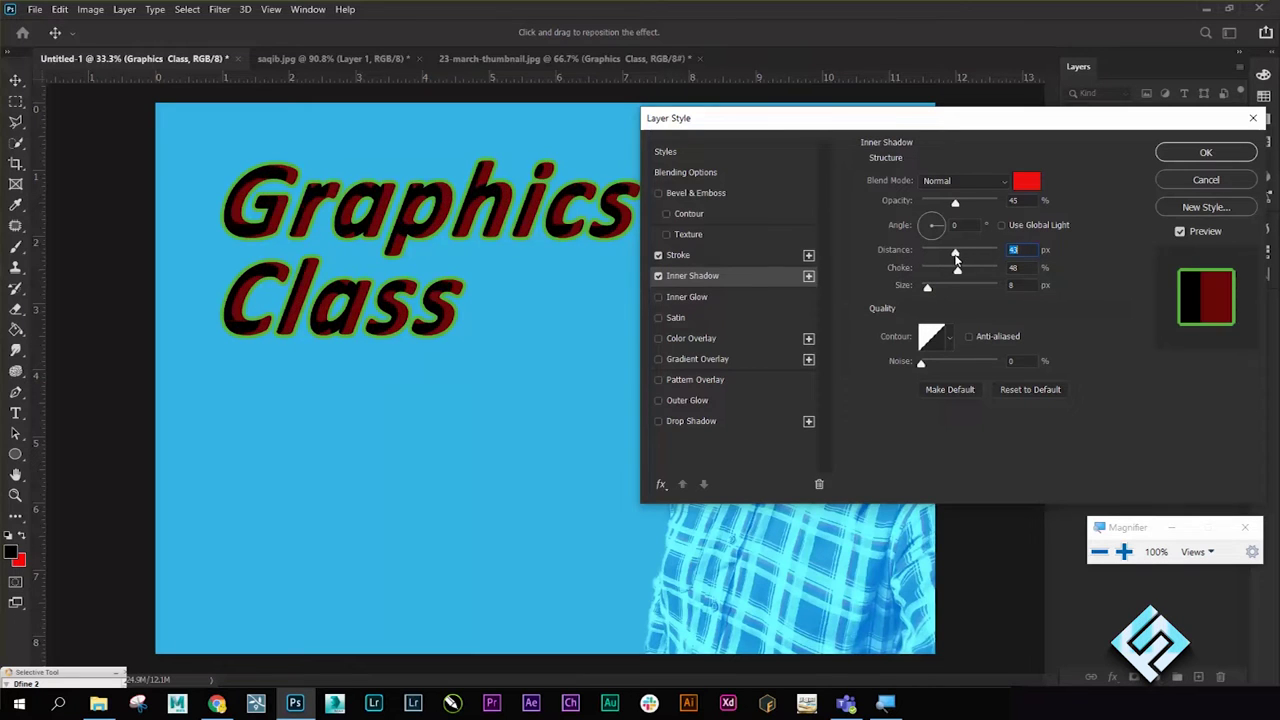
pyautogui.moveTo(957, 258); pyautogui.dragTo(955, 258)
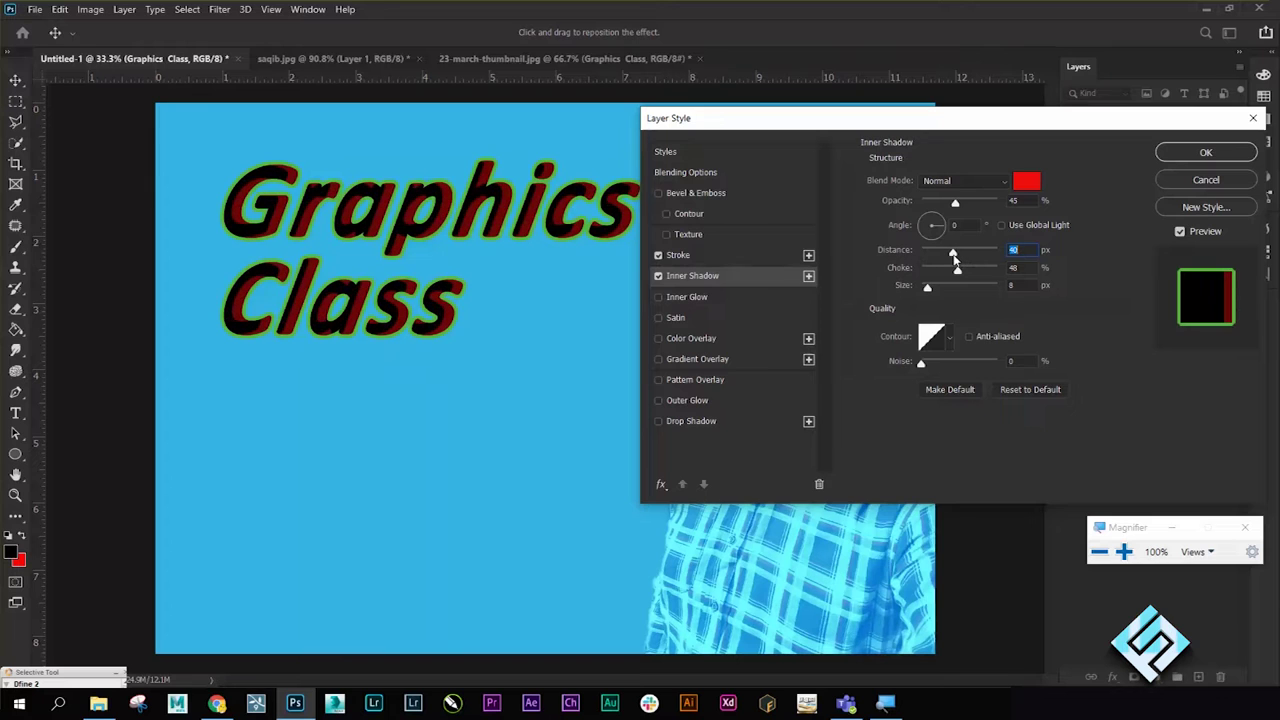
pyautogui.click(935, 240)
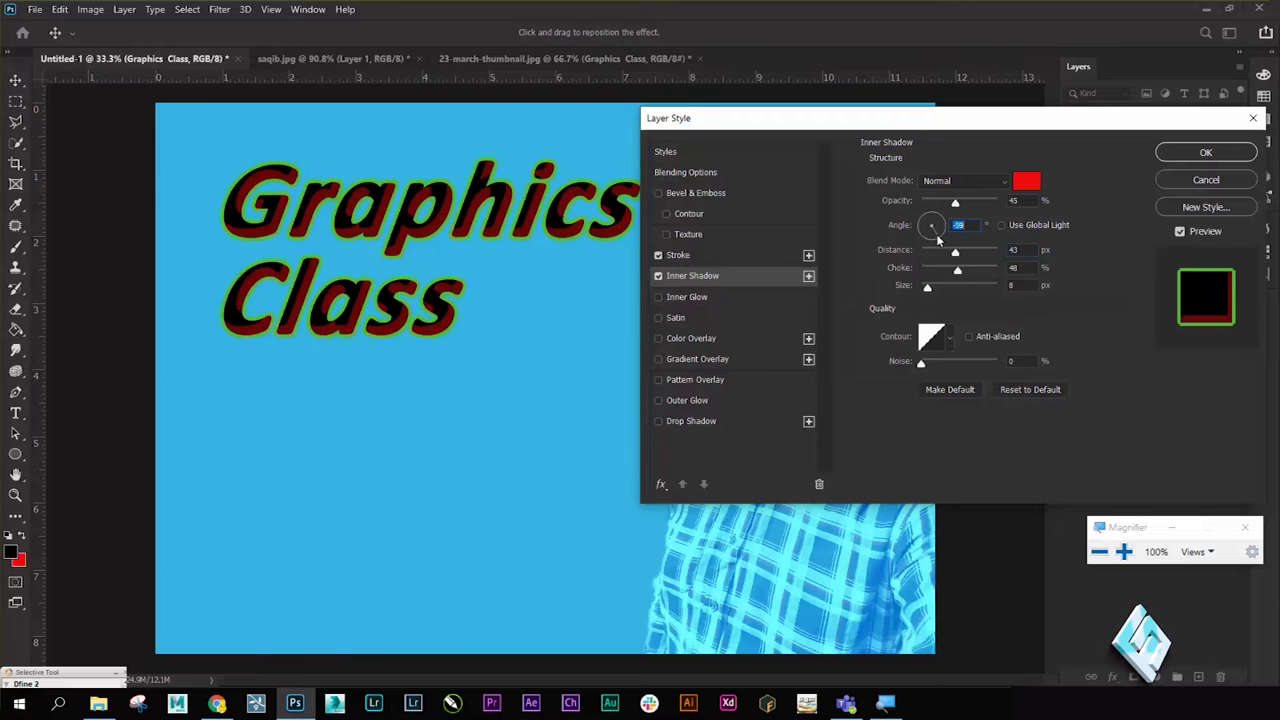
pyautogui.moveTo(935, 240); pyautogui.dragTo(931, 221)
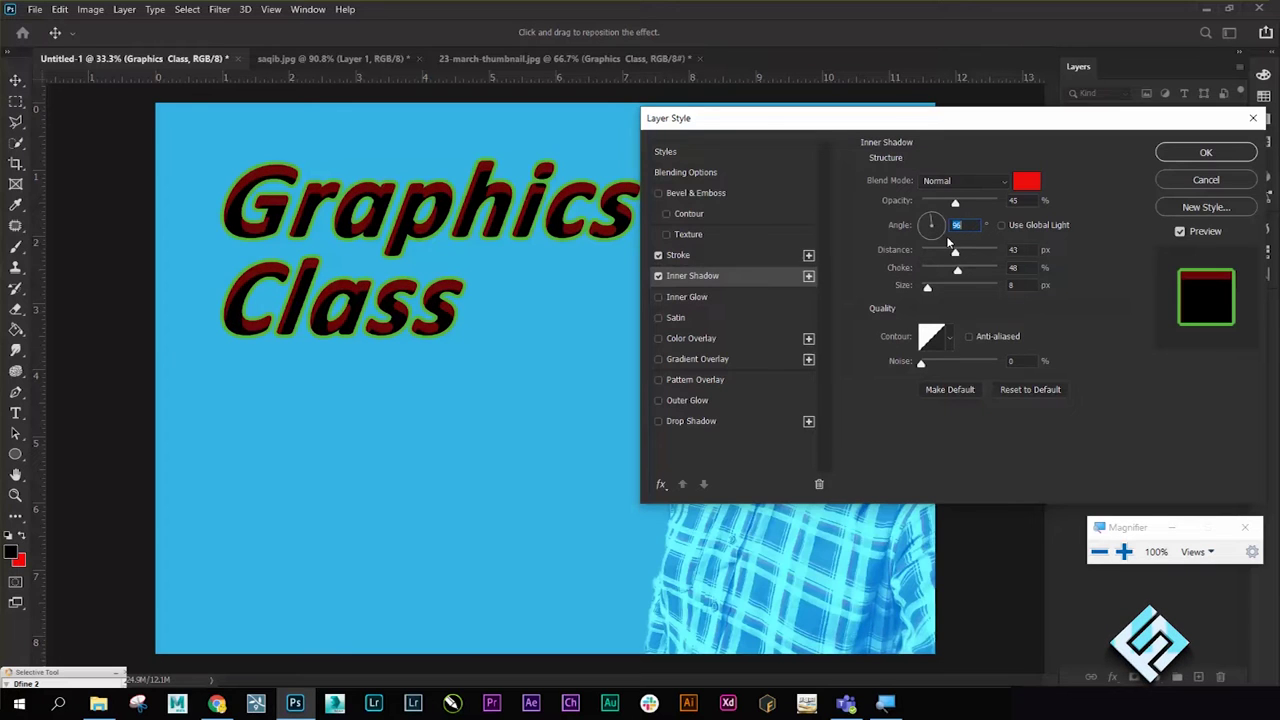
pyautogui.moveTo(927, 286)
pyautogui.mouseDown()
pyautogui.moveTo(946, 289)
pyautogui.moveTo(928, 289)
pyautogui.mouseUp()
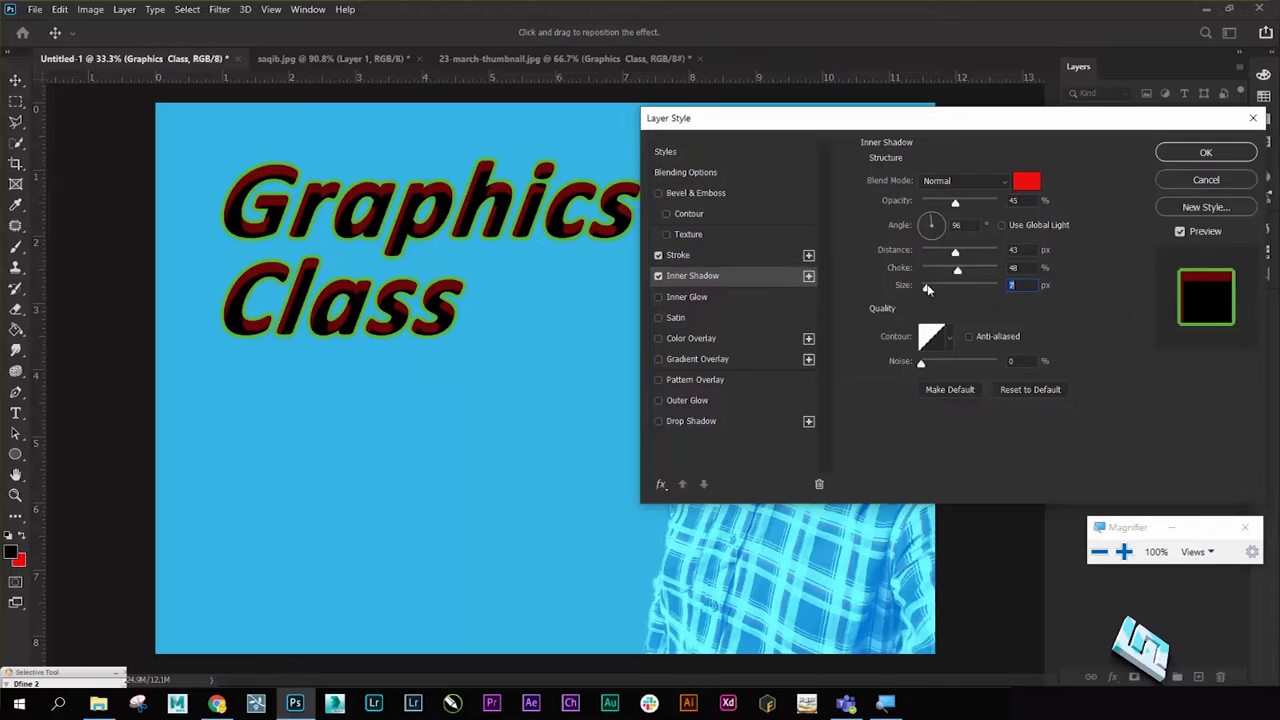
# - Change the inner shadow colour to #ffffff and switch on Inner Glow
pyautogui.click(1026, 181)
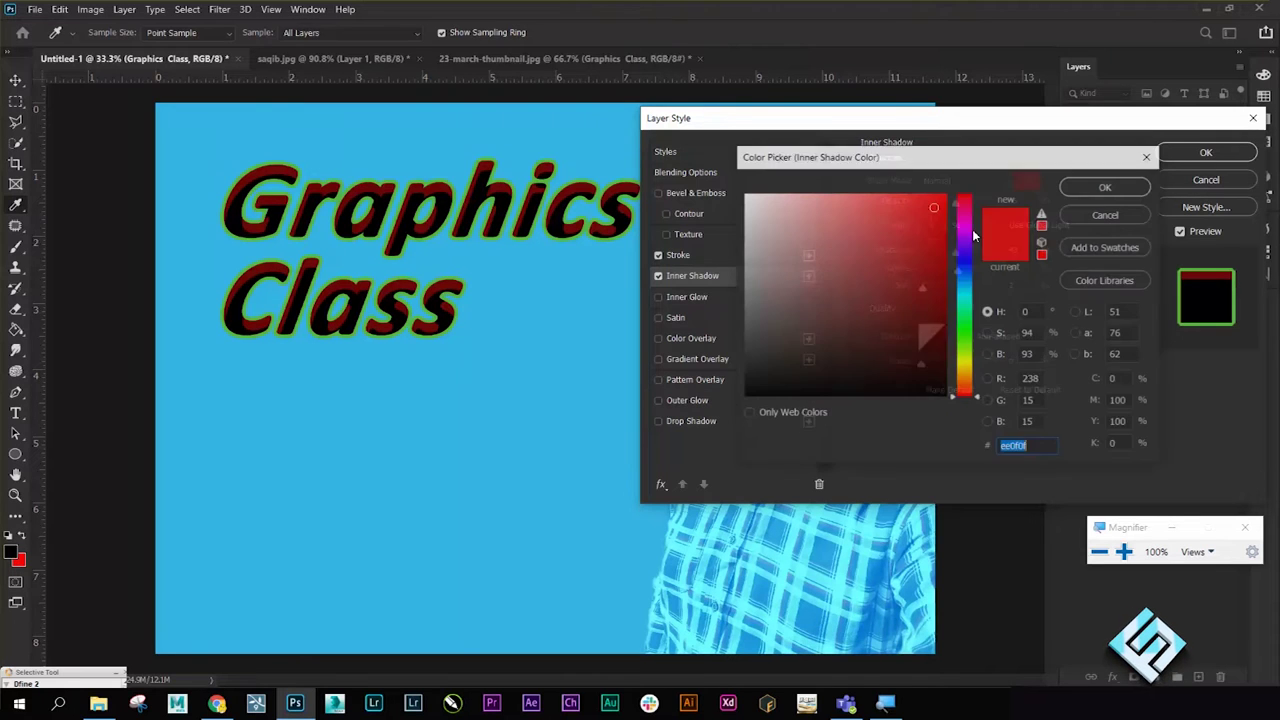
pyautogui.write('ffffff')
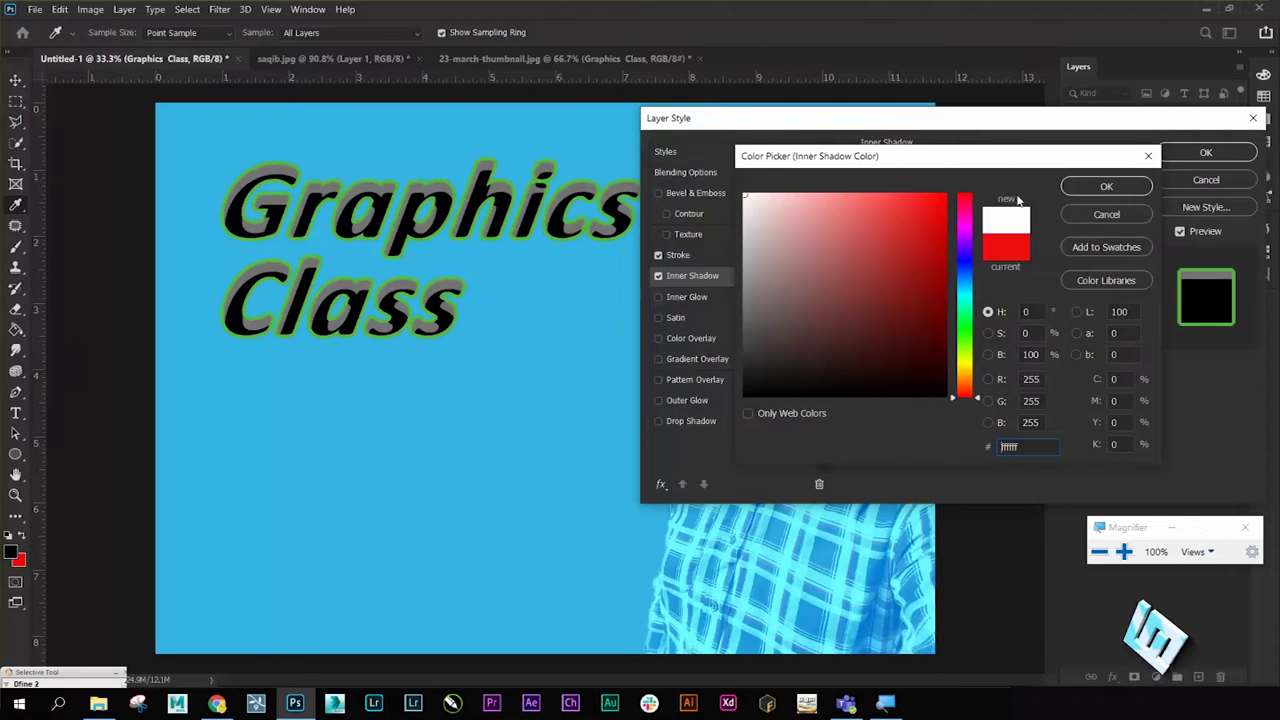
pyautogui.click(1108, 188)
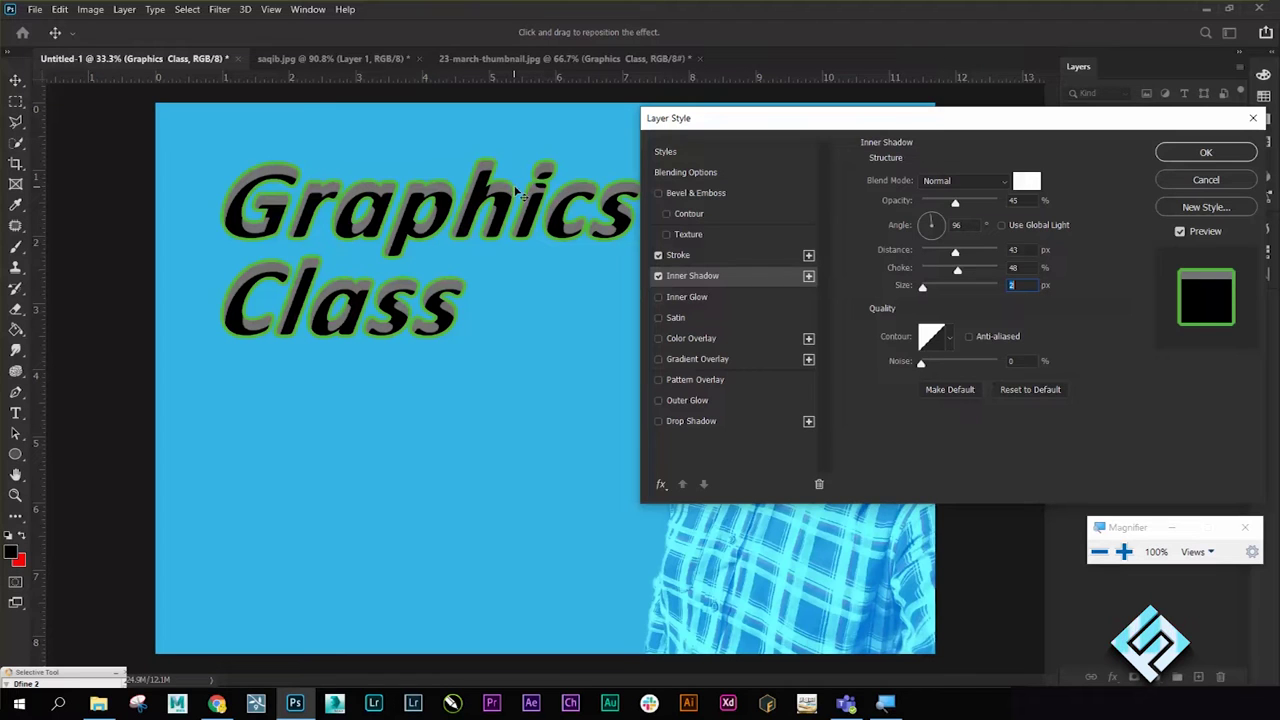
pyautogui.click(704, 295)
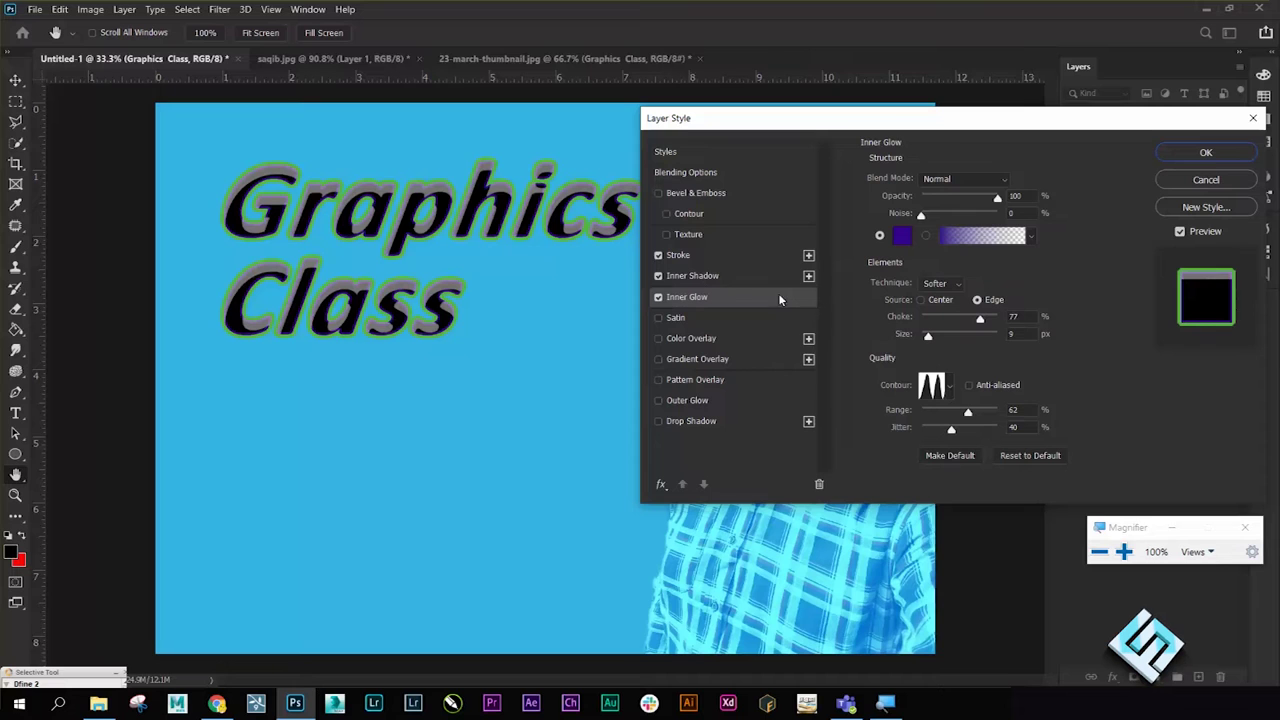
# - Disable Inner Shadow and set the Inner Glow to solid white at 7 px
pyautogui.click(659, 276)
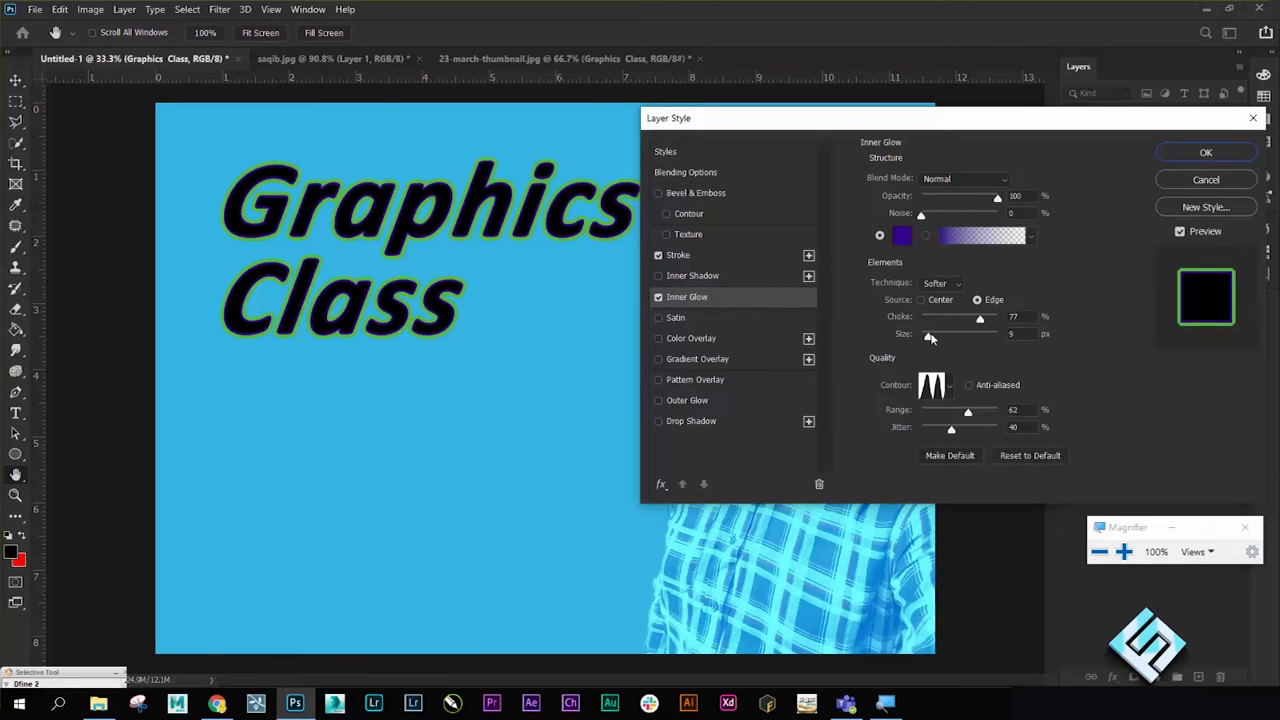
pyautogui.moveTo(928, 339)
pyautogui.mouseDown()
pyautogui.moveTo(951, 332)
pyautogui.moveTo(926, 339)
pyautogui.mouseUp()
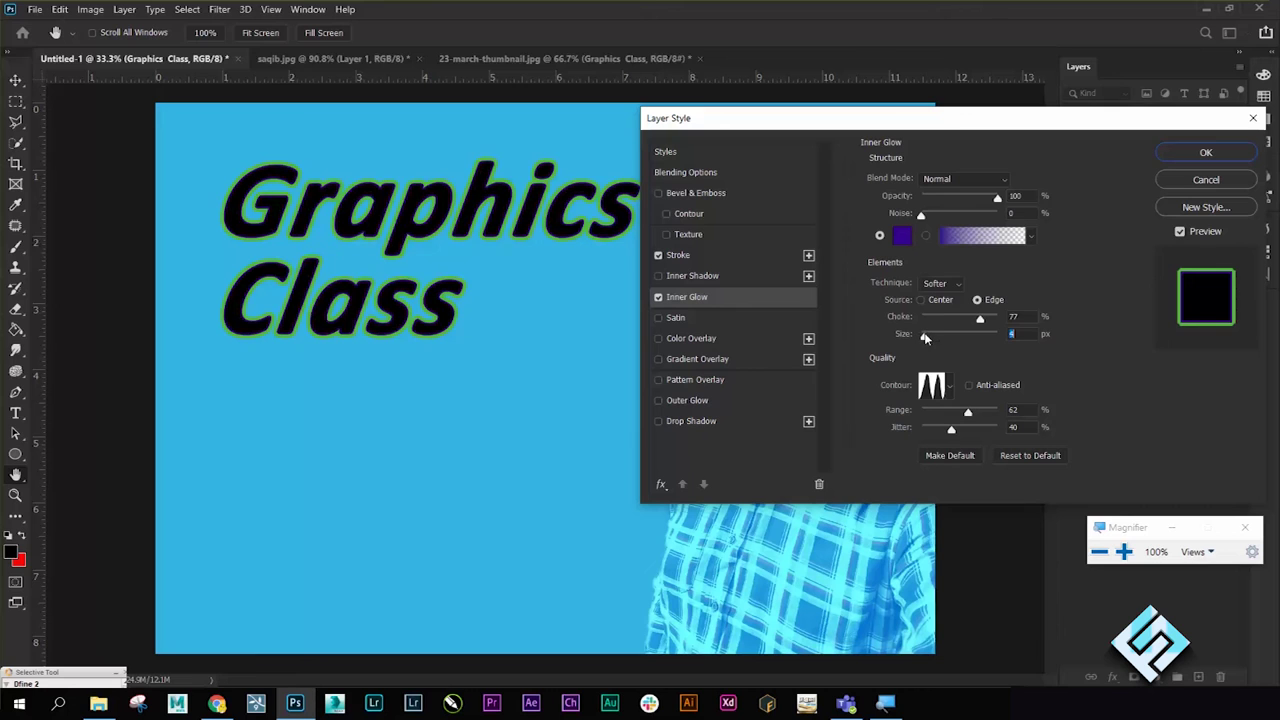
pyautogui.moveTo(927, 339); pyautogui.dragTo(931, 339)
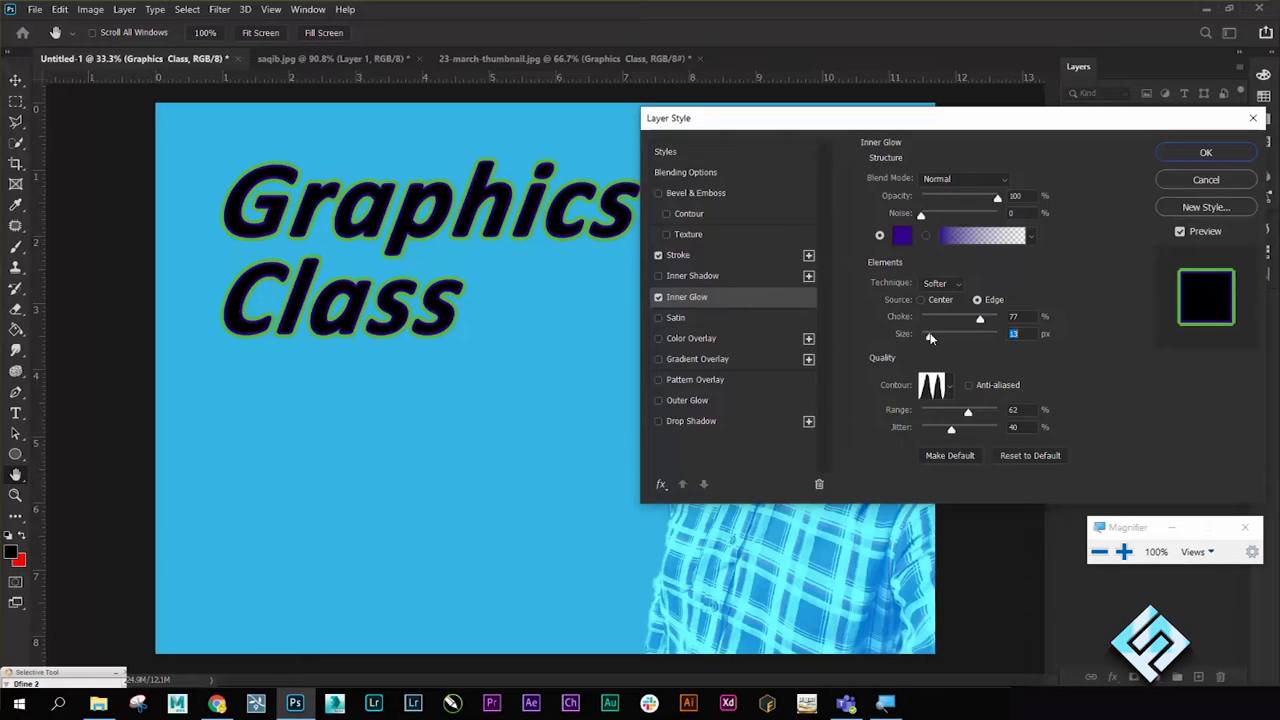
pyautogui.click(902, 243)
pyautogui.moveTo(780, 215); pyautogui.dragTo(718, 186)
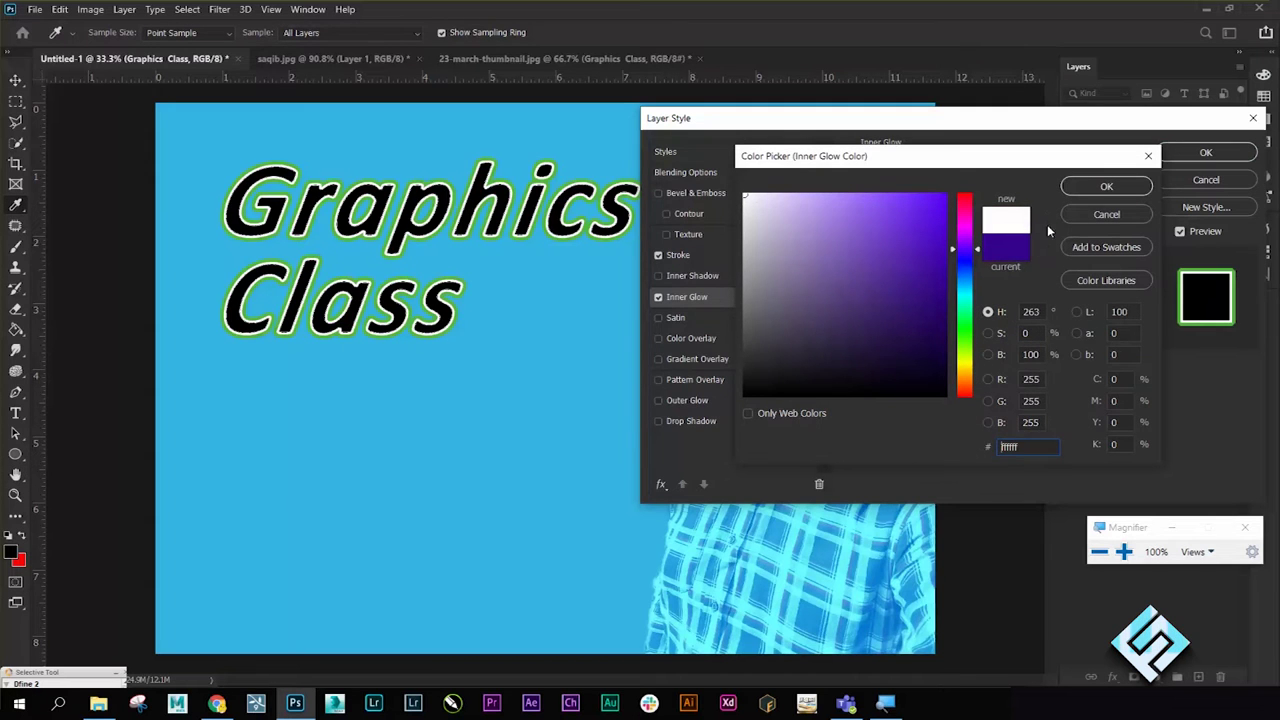
pyautogui.click(1120, 186)
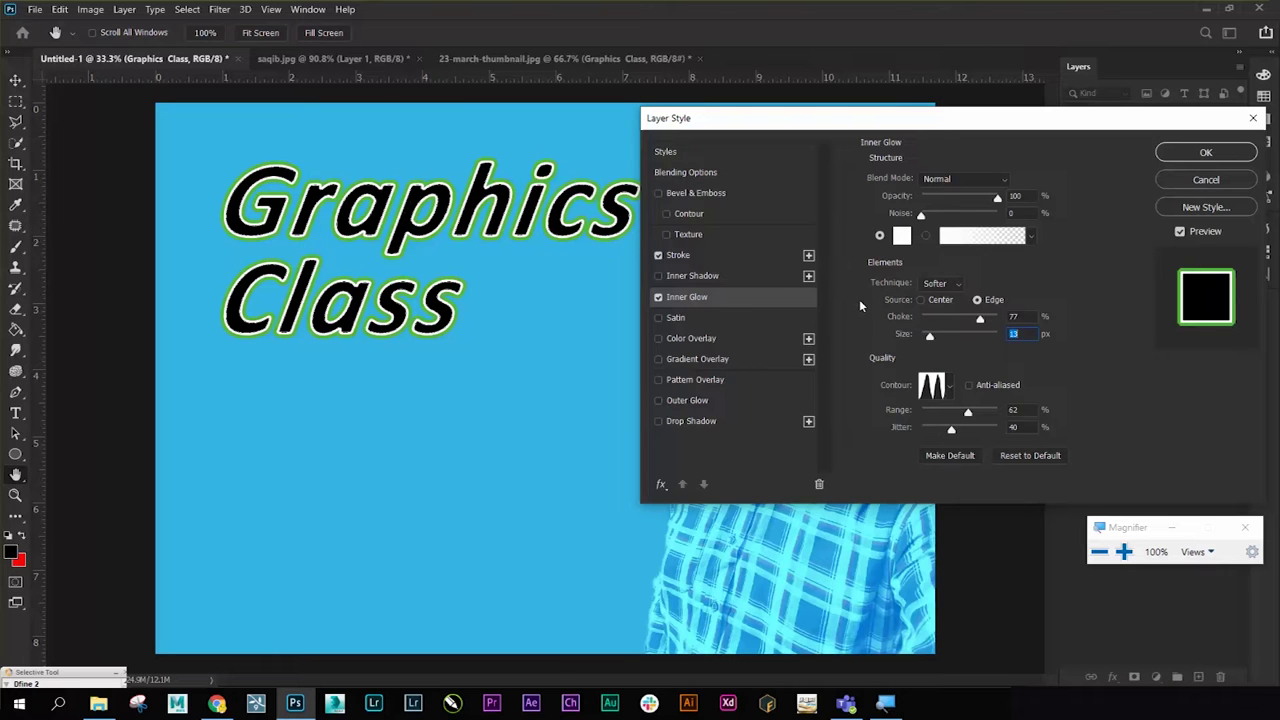
pyautogui.moveTo(927, 338); pyautogui.dragTo(928, 340)
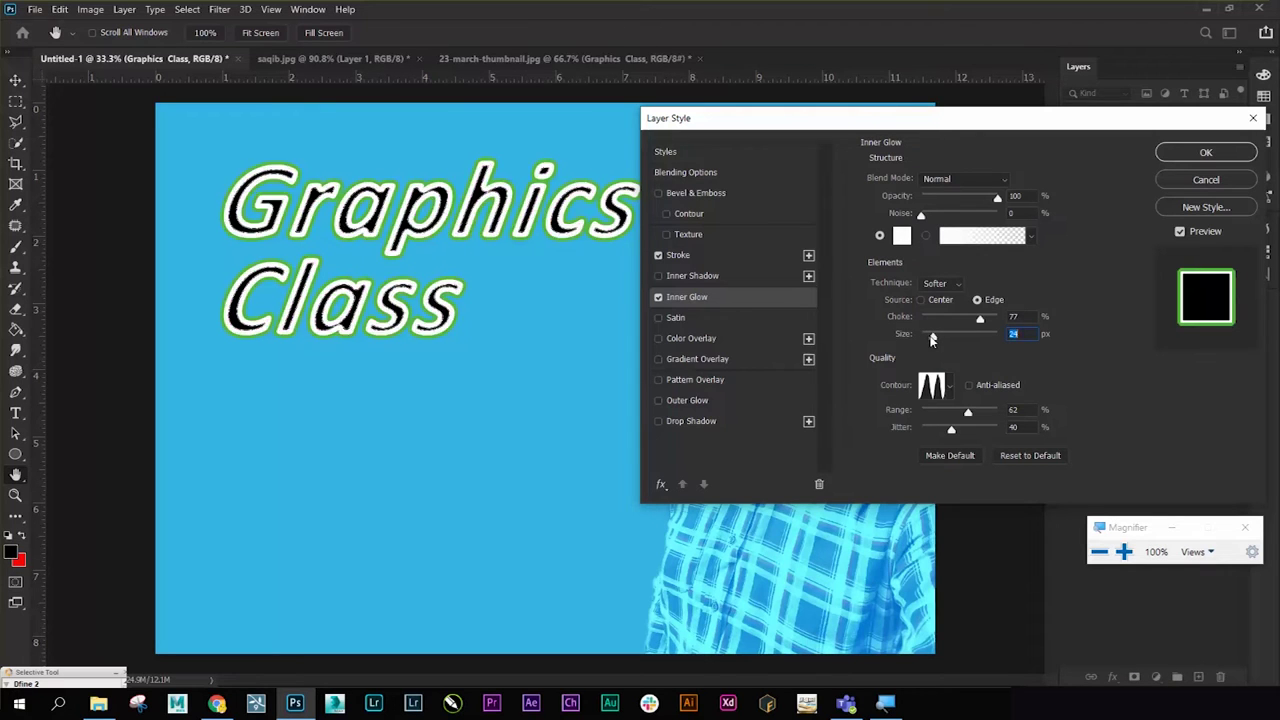
pyautogui.moveTo(928, 340); pyautogui.dragTo(924, 340)
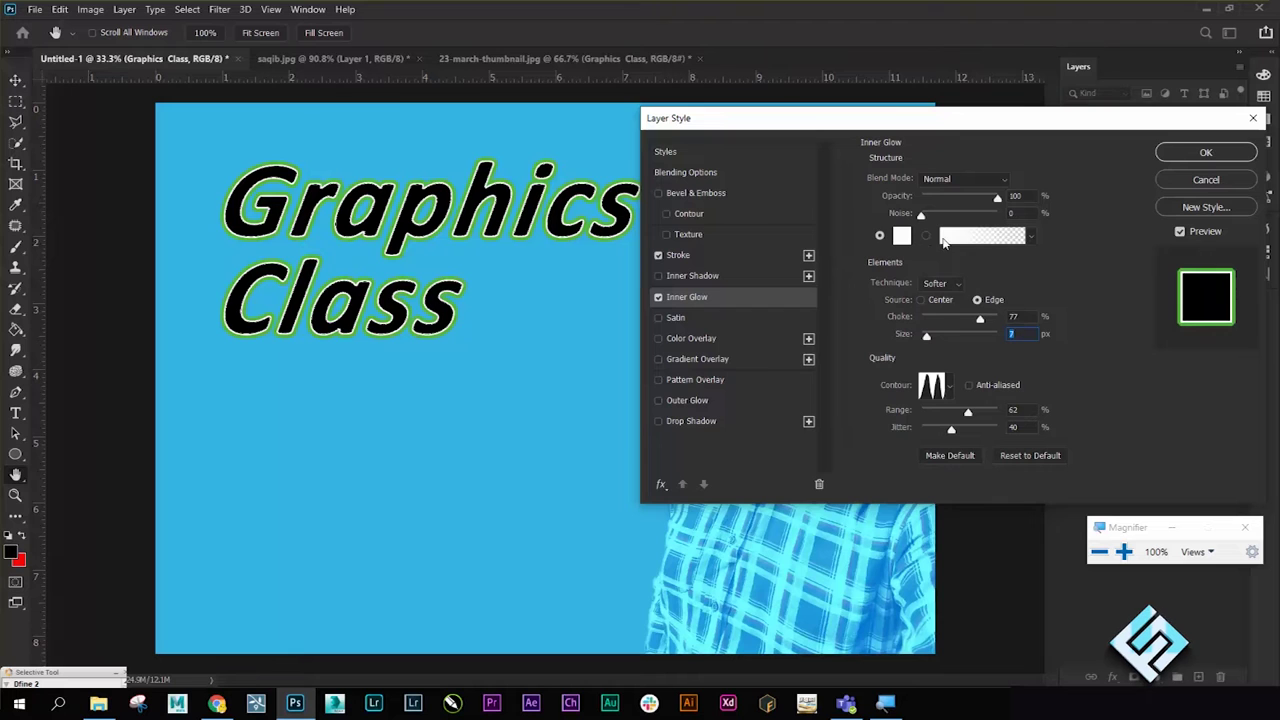
# - Switch the inner glow to the Orange, Yellow, Orange gradient
pyautogui.click(925, 235)
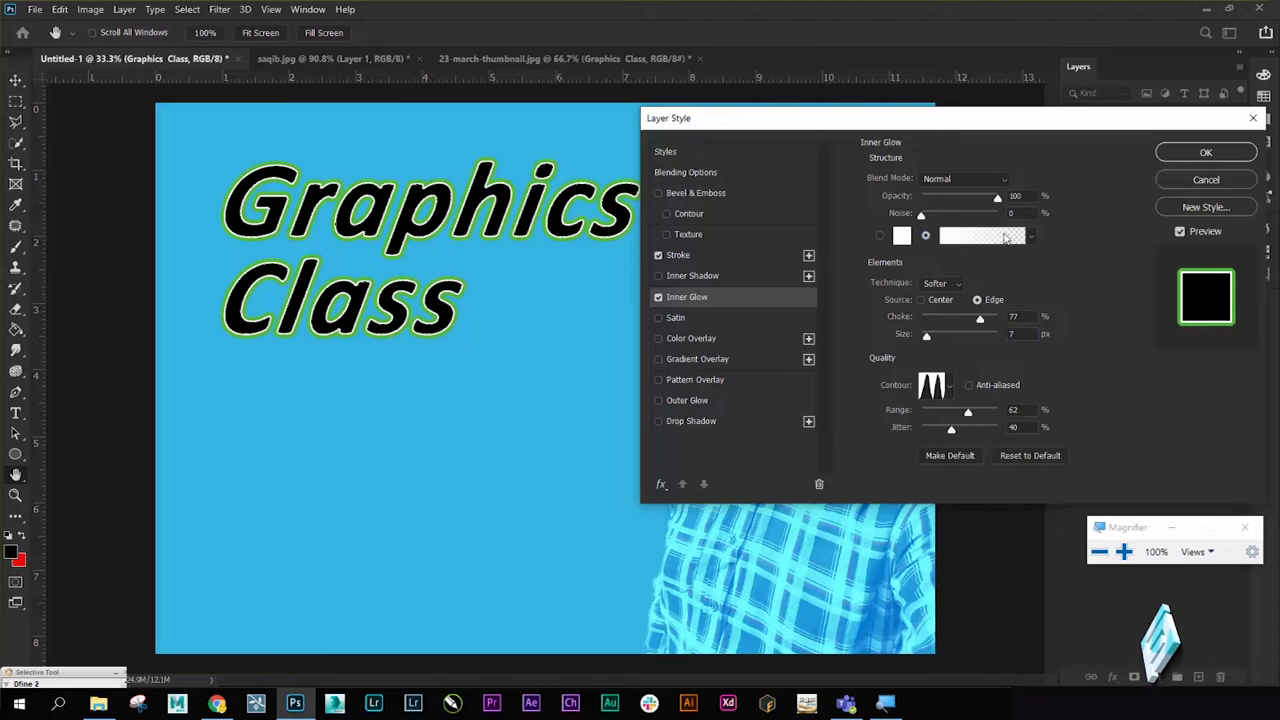
pyautogui.click(1005, 237)
pyautogui.click(752, 145)
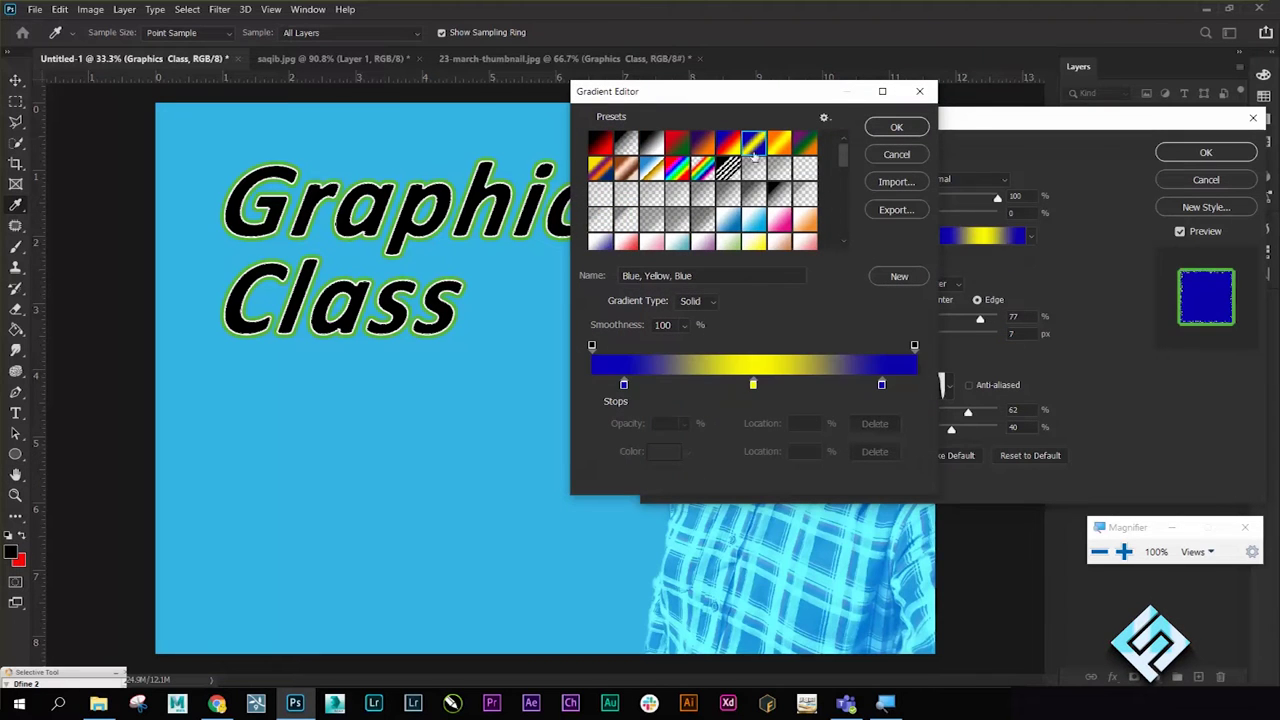
pyautogui.click(781, 150)
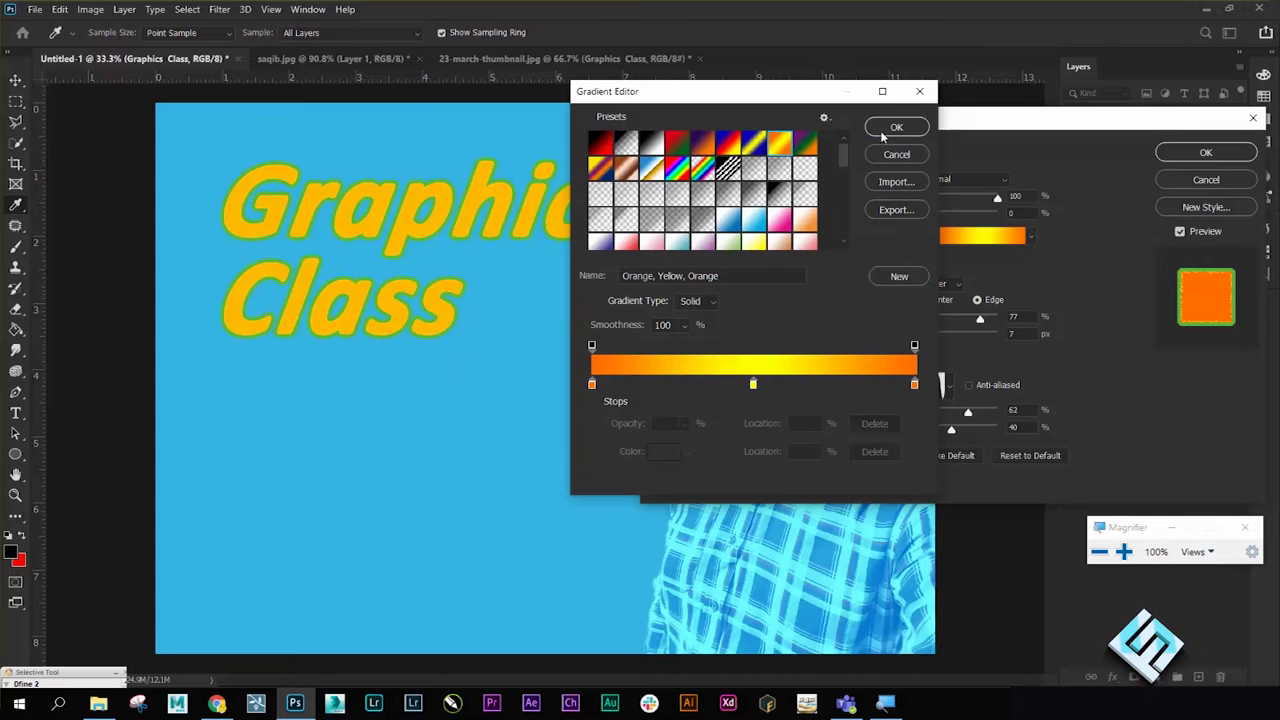
pyautogui.click(879, 134)
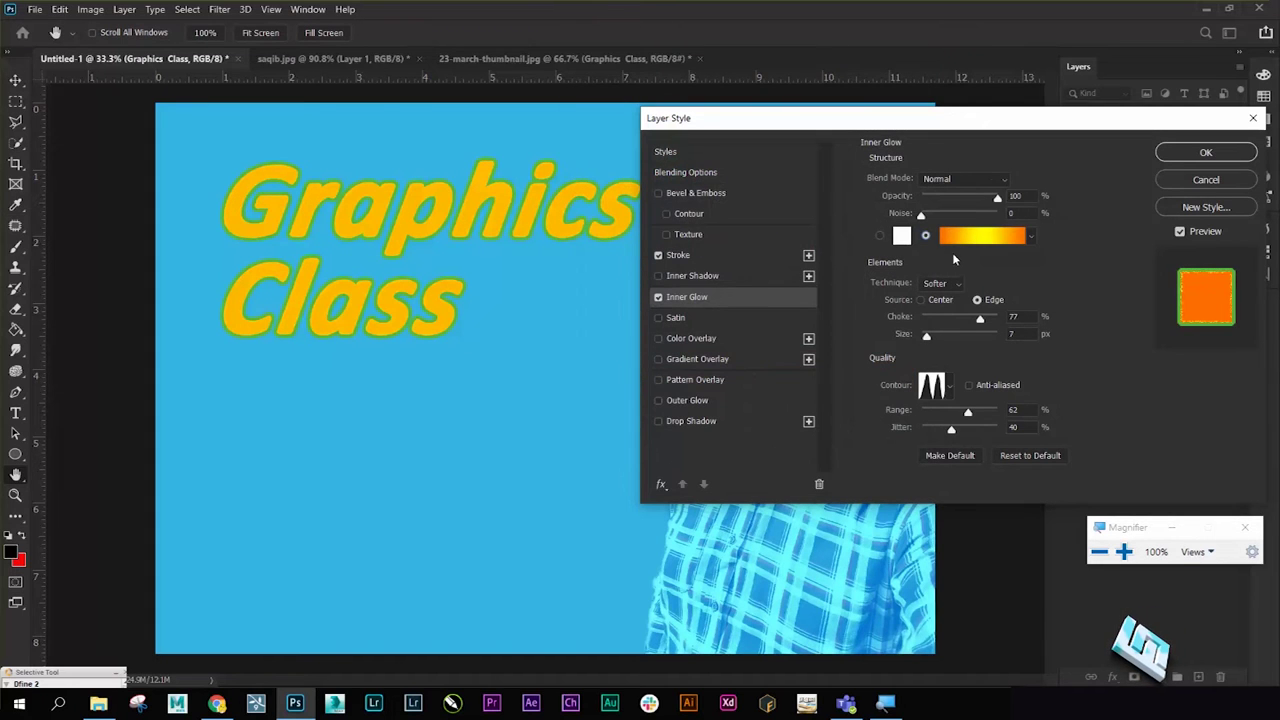
# - Set the inner glow to 72% opacity, 13% choke and 1 px size
pyautogui.moveTo(926, 336); pyautogui.dragTo(921, 338)
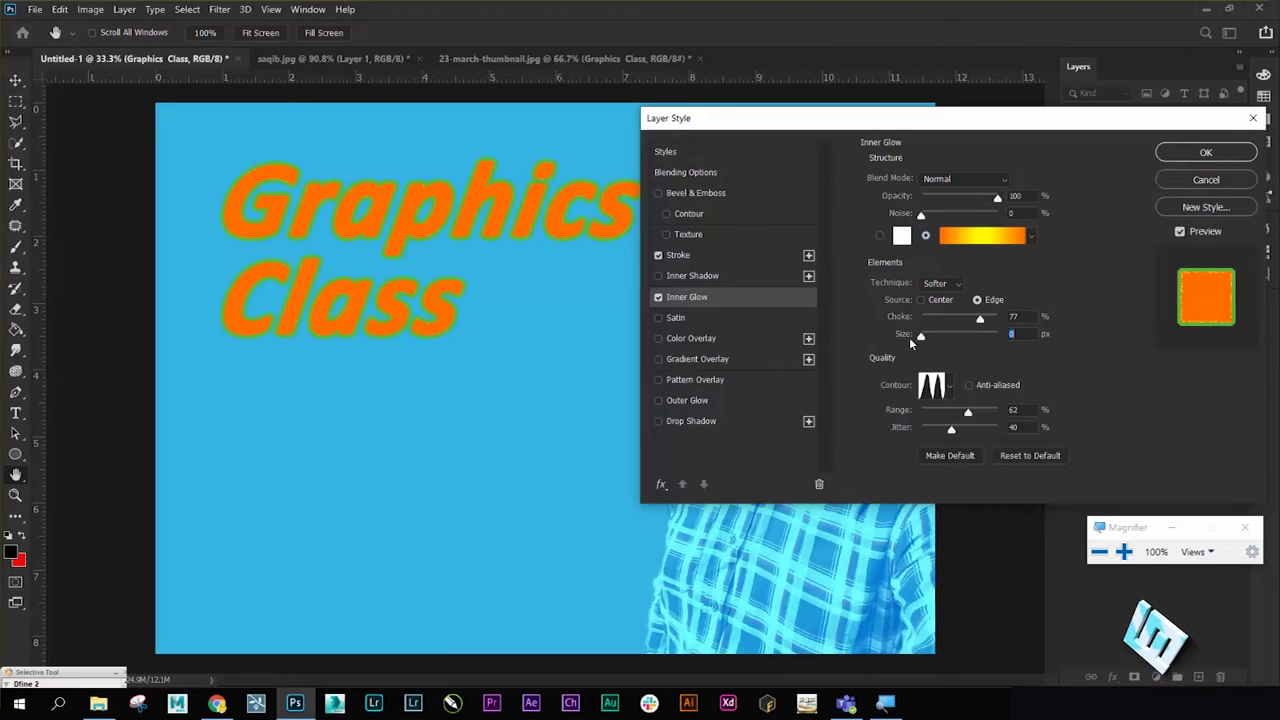
pyautogui.moveTo(921, 340); pyautogui.dragTo(925, 338)
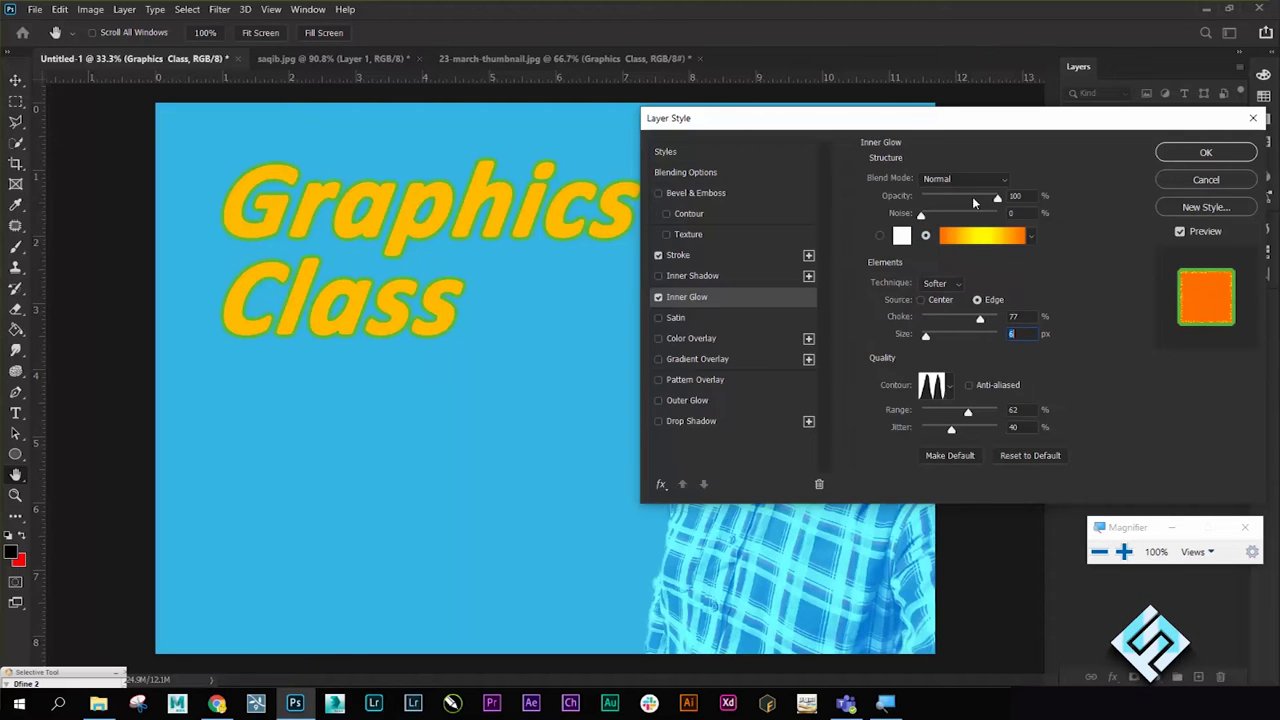
pyautogui.moveTo(998, 198)
pyautogui.mouseDown()
pyautogui.moveTo(982, 198)
pyautogui.moveTo(978, 217)
pyautogui.mouseUp()
pyautogui.moveTo(980, 320)
pyautogui.mouseDown()
pyautogui.moveTo(931, 320)
pyautogui.moveTo(923, 336)
pyautogui.mouseUp()
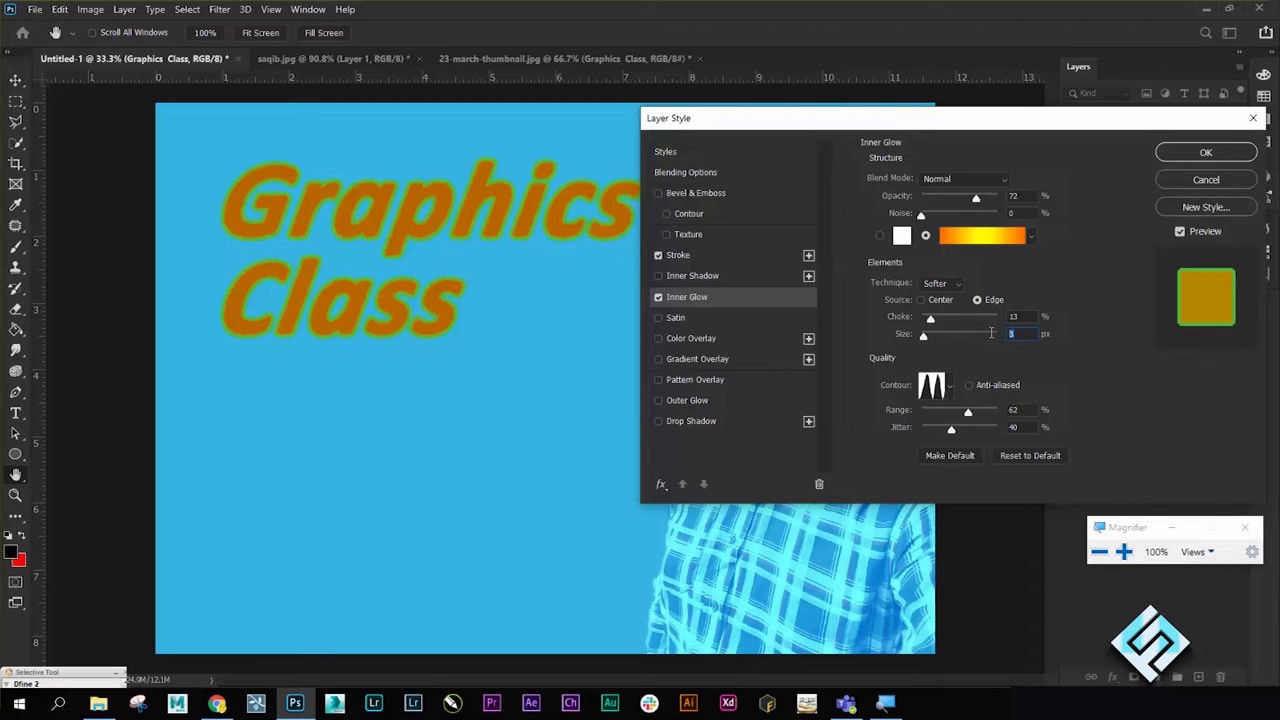
pyautogui.write('1')
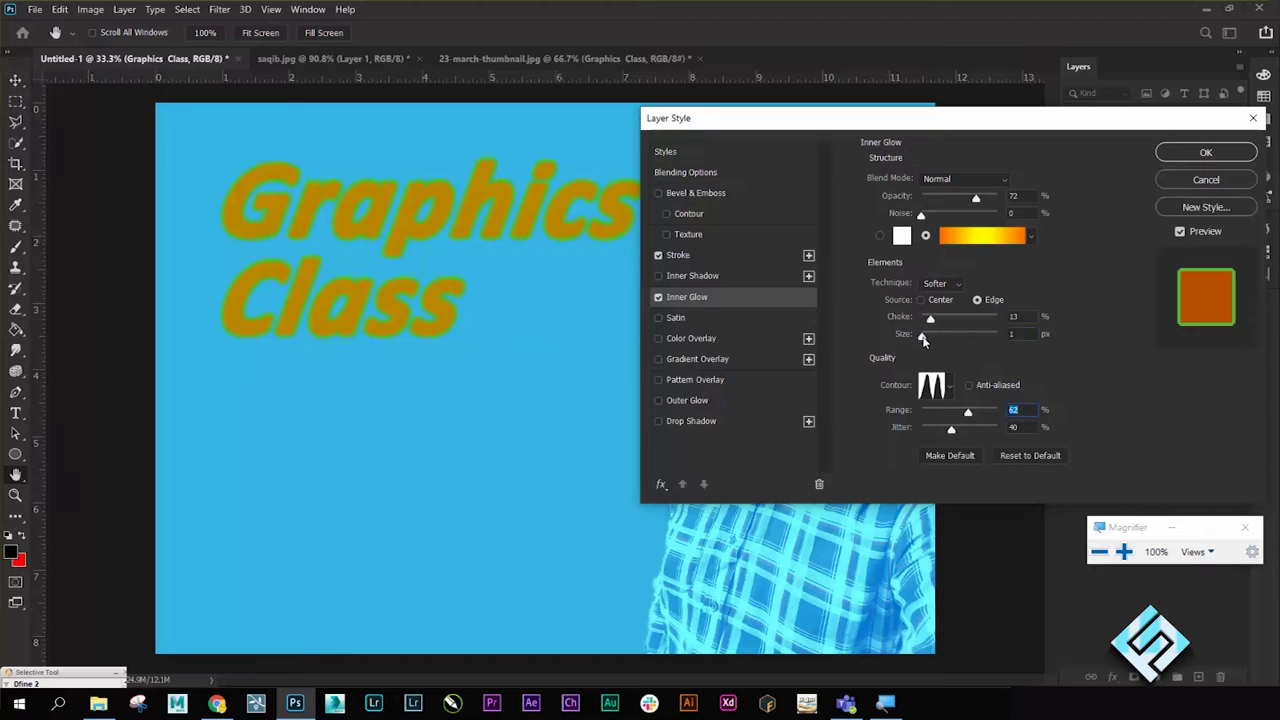
pyautogui.moveTo(923, 336); pyautogui.dragTo(964, 336)
# - Try wave contours and a solid colour for the inner glow, settling on the Linear contour
pyautogui.click(951, 388)
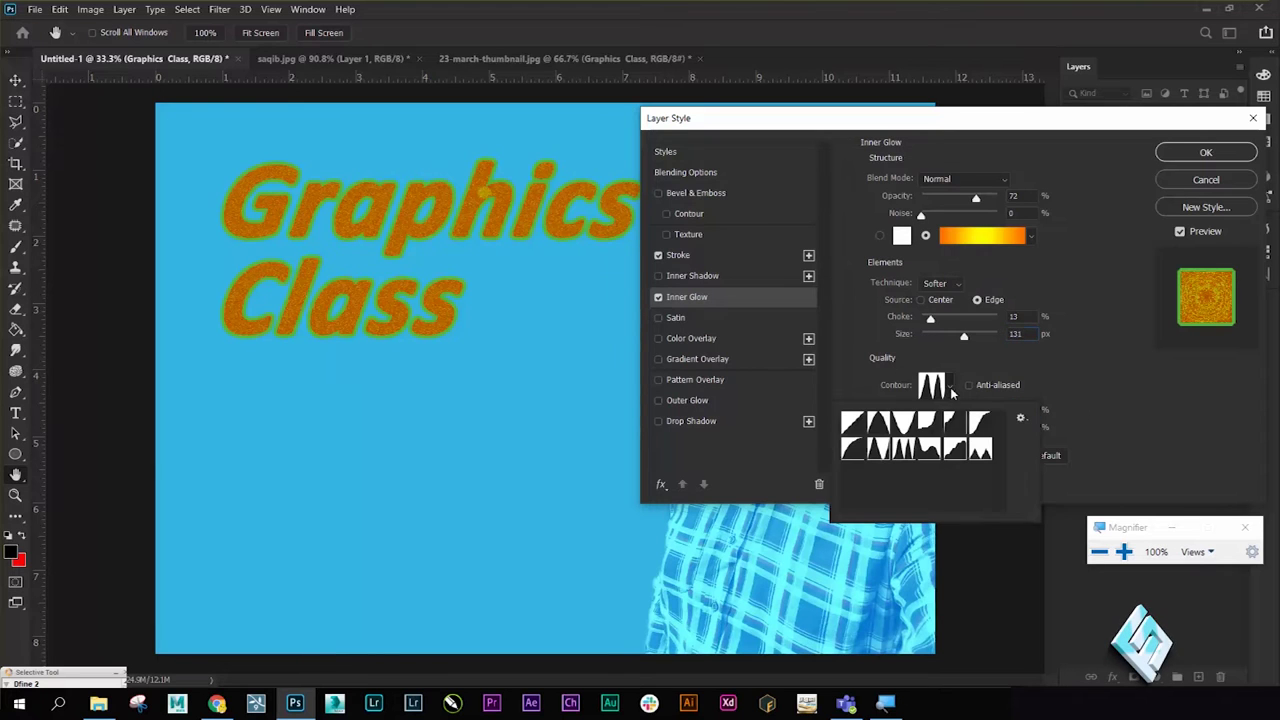
pyautogui.click(932, 425)
pyautogui.click(905, 452)
pyautogui.click(930, 450)
pyautogui.click(980, 450)
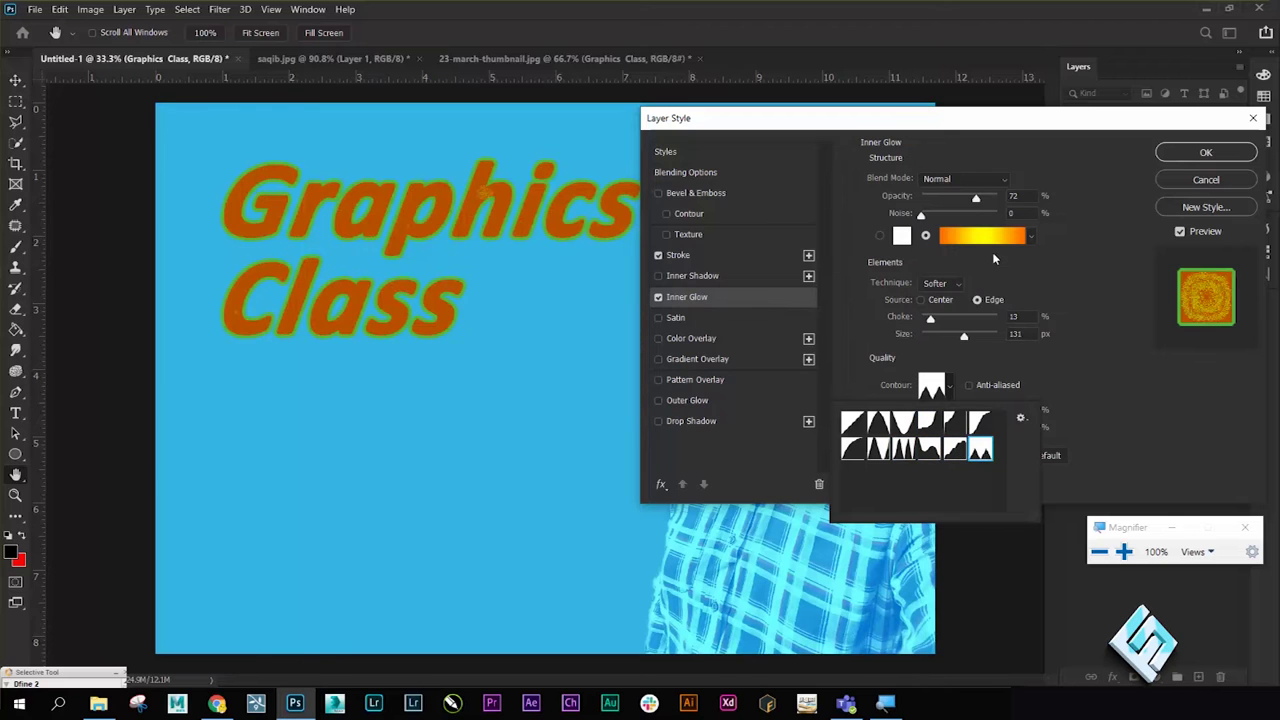
pyautogui.click(880, 236)
pyautogui.click(949, 388)
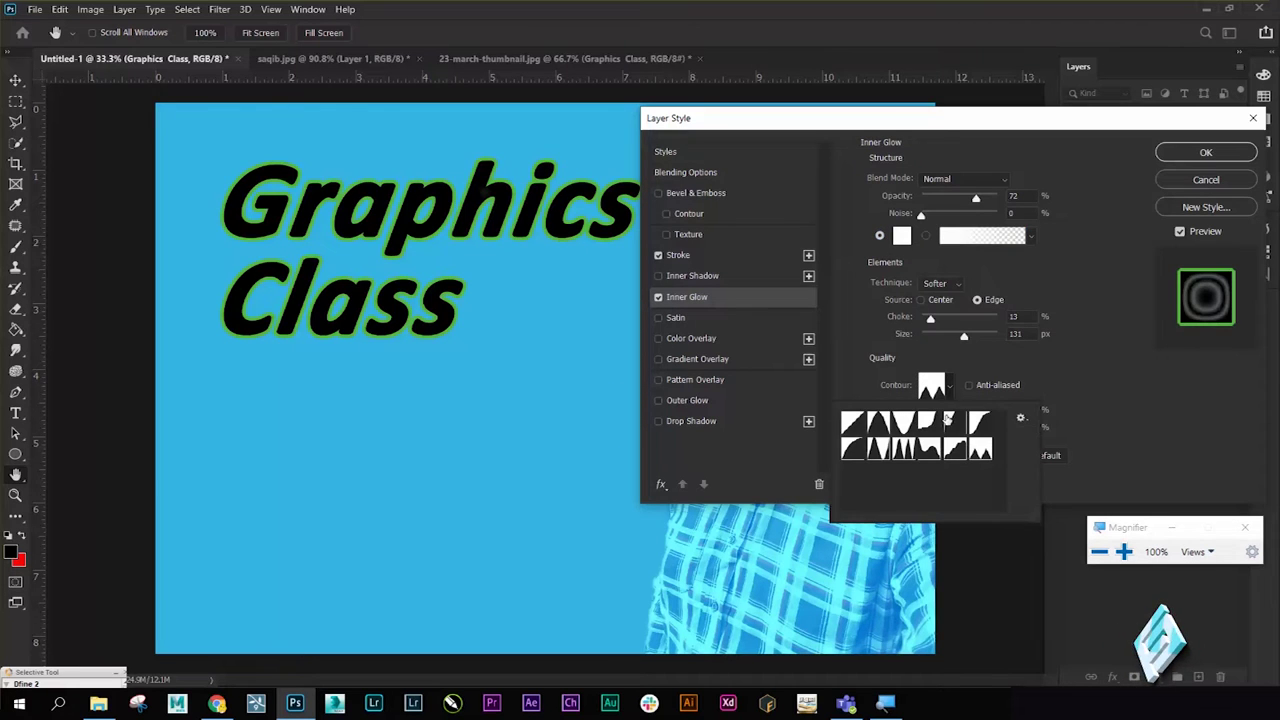
pyautogui.click(928, 422)
pyautogui.click(852, 423)
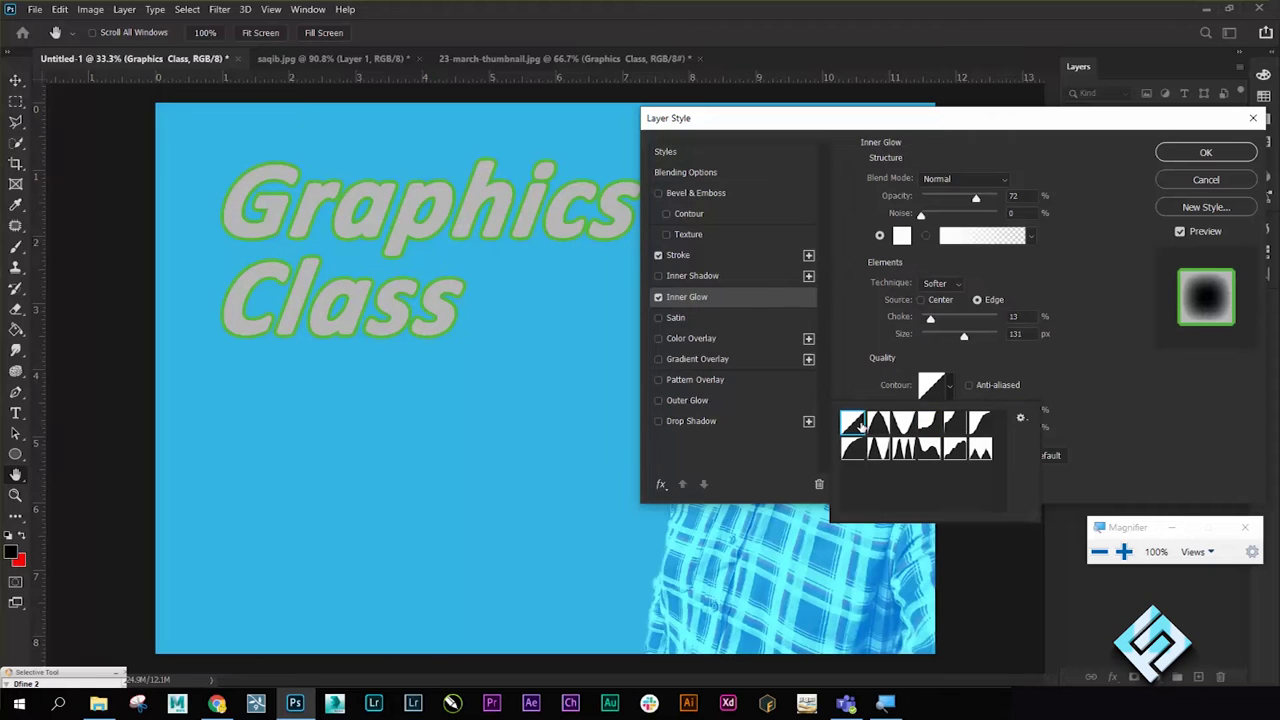
pyautogui.click(1071, 313)
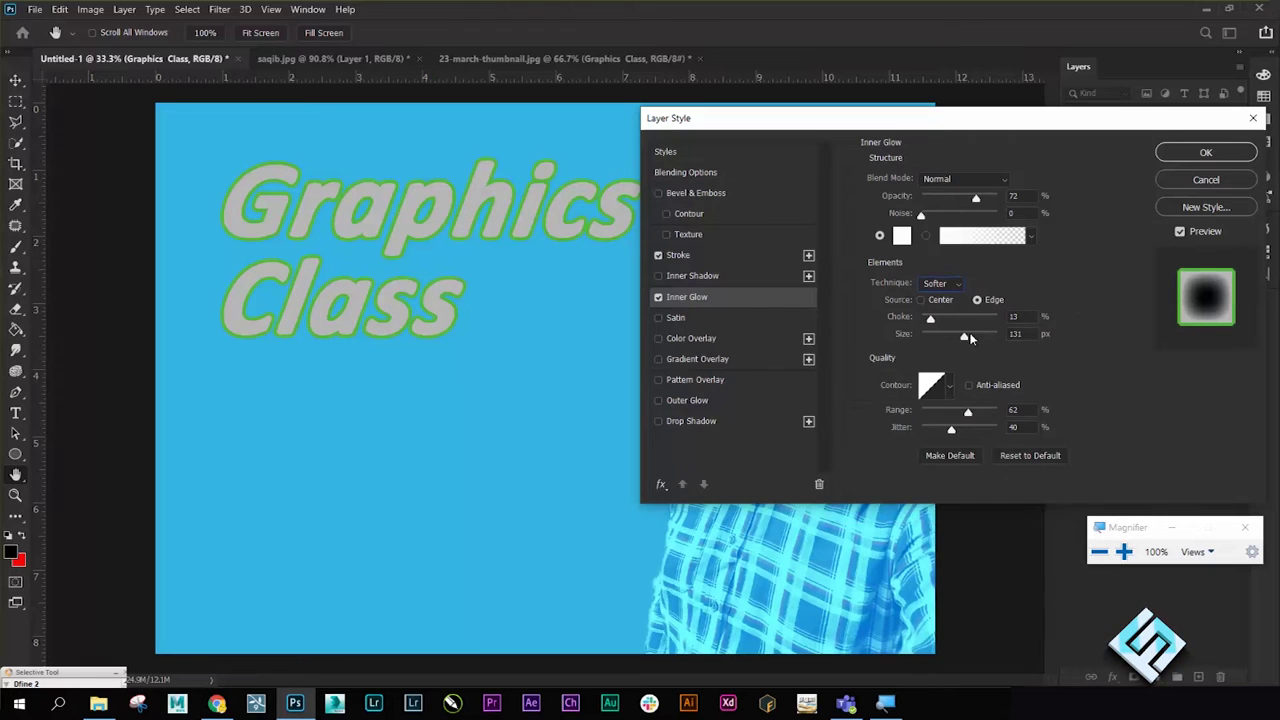
# - Shrink the inner glow to 21 px, then turn Satin on and Inner Glow off
pyautogui.moveTo(953, 337); pyautogui.dragTo(932, 336)
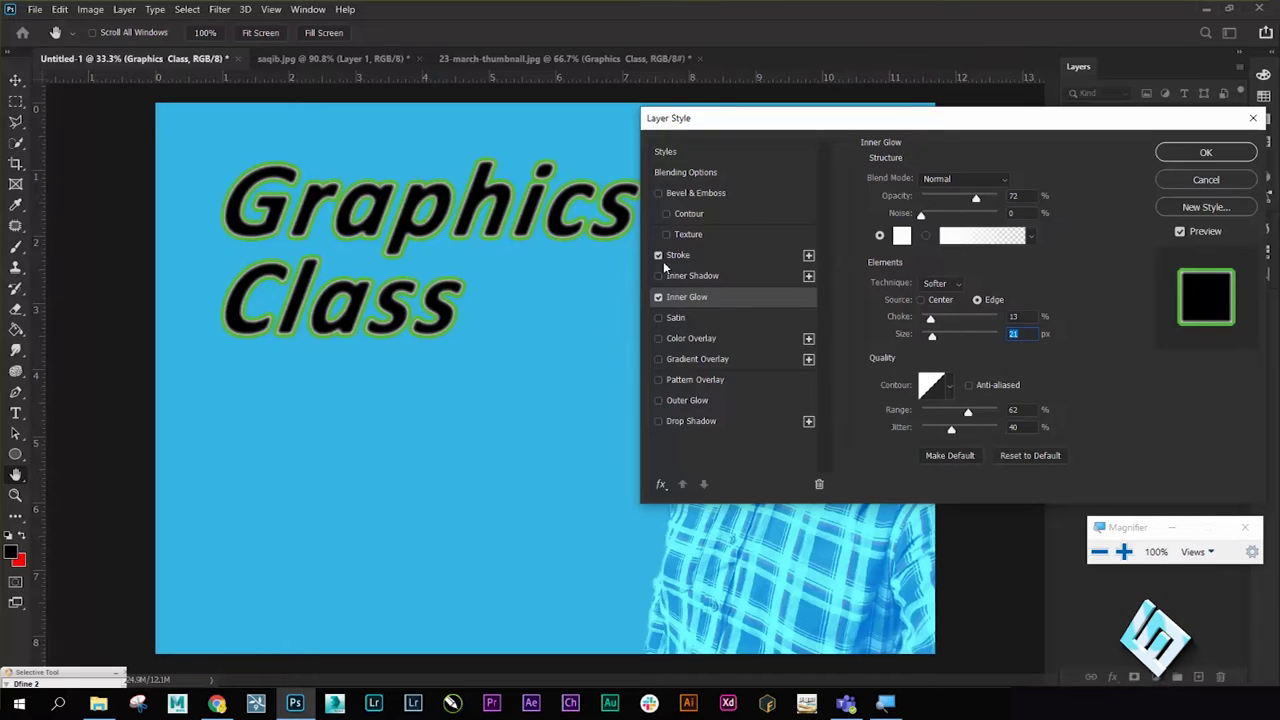
pyautogui.click(658, 318)
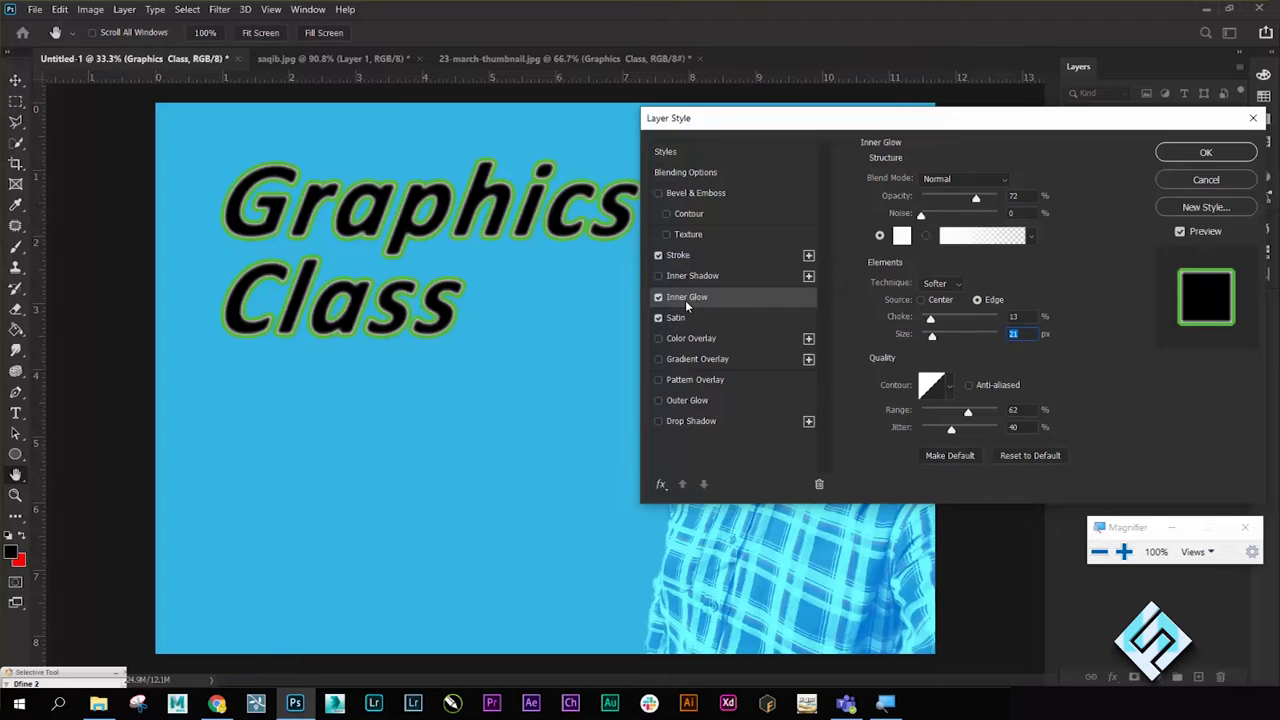
pyautogui.click(658, 297)
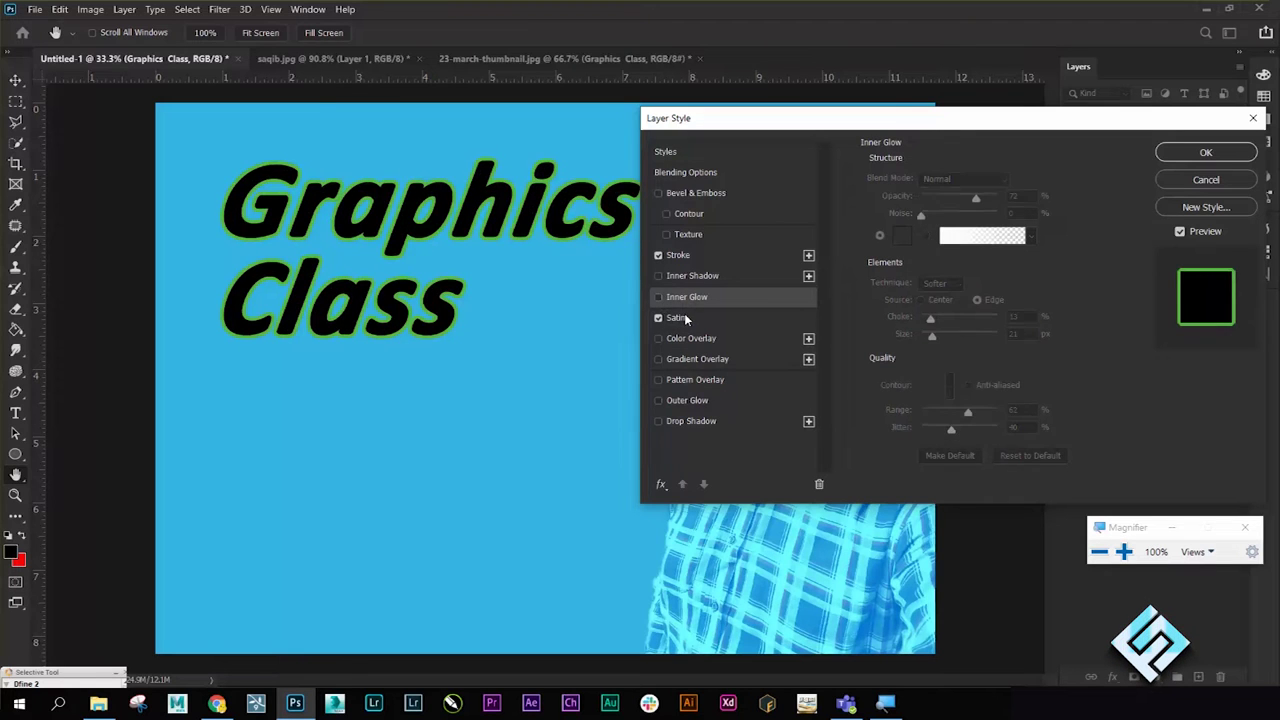
# - Keep the satin blend mode at Normal and shrink its size to 36 px
pyautogui.click(678, 318)
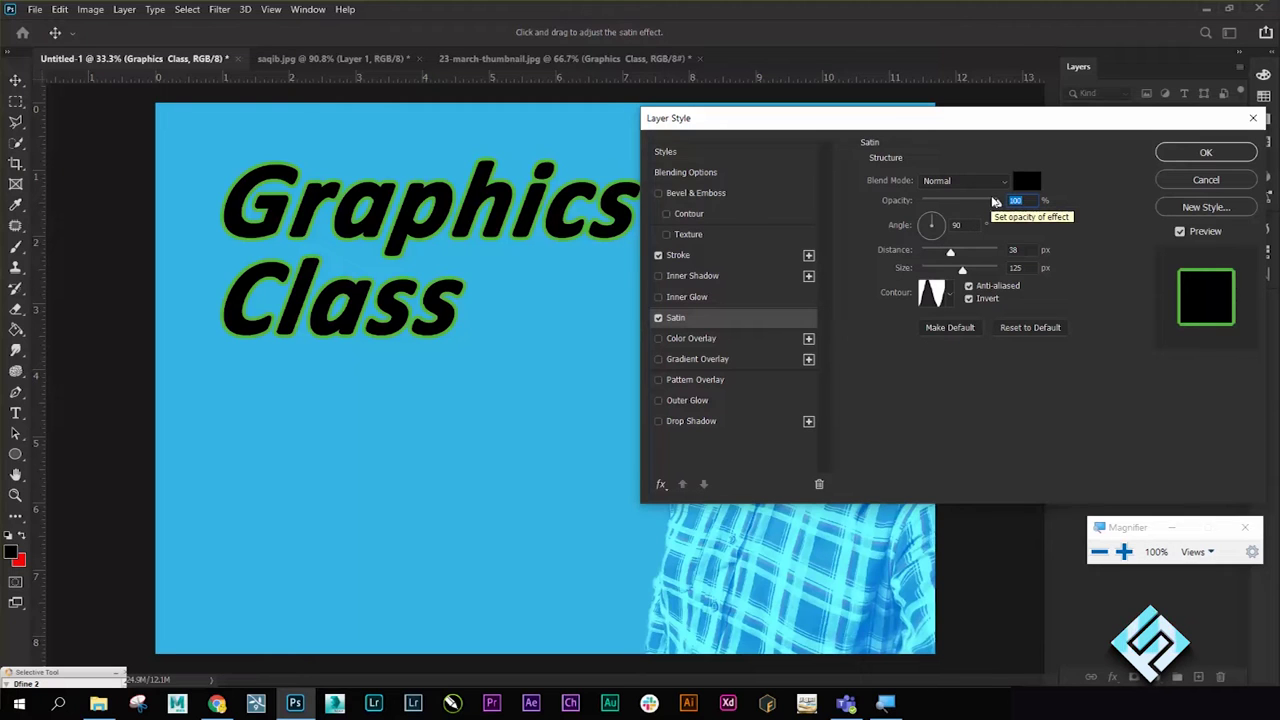
pyautogui.click(1002, 181)
pyautogui.click(1017, 181)
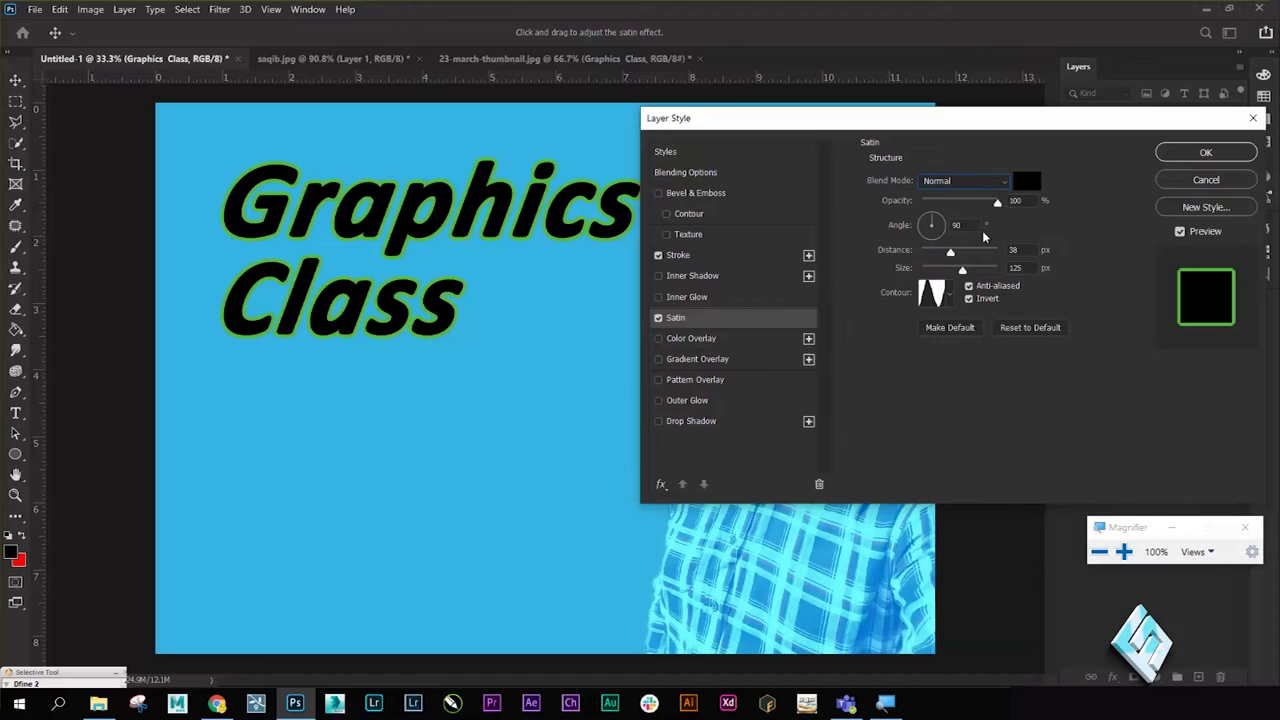
pyautogui.click(963, 270)
pyautogui.moveTo(963, 271); pyautogui.dragTo(933, 270)
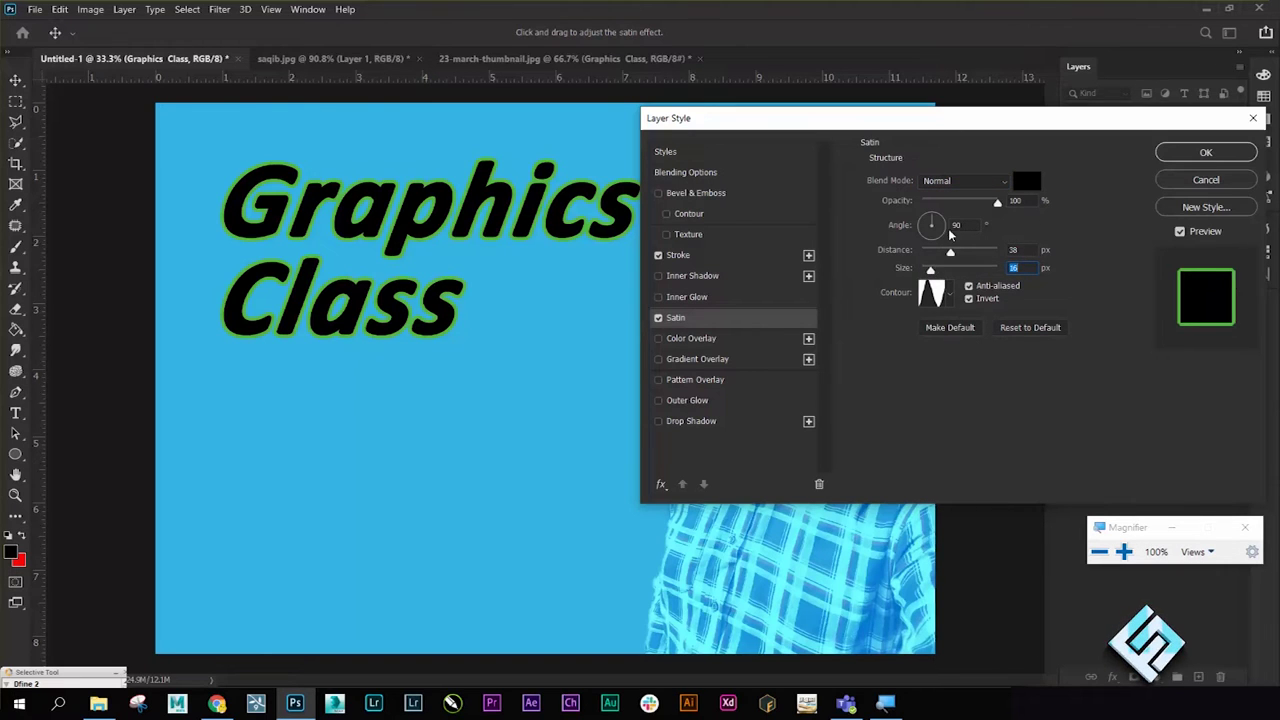
# - Set the satin colour to bright green #14e992
pyautogui.click(1027, 187)
pyautogui.click(762, 195)
pyautogui.click(759, 238)
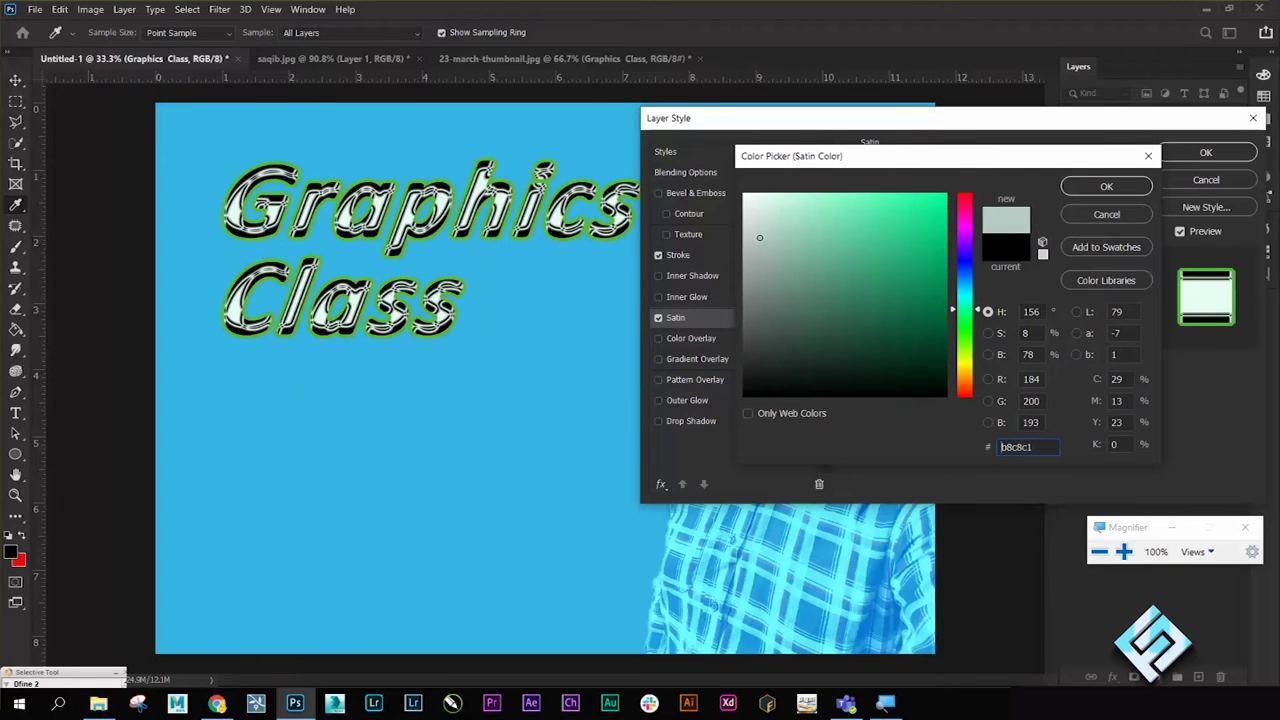
pyautogui.click(930, 212)
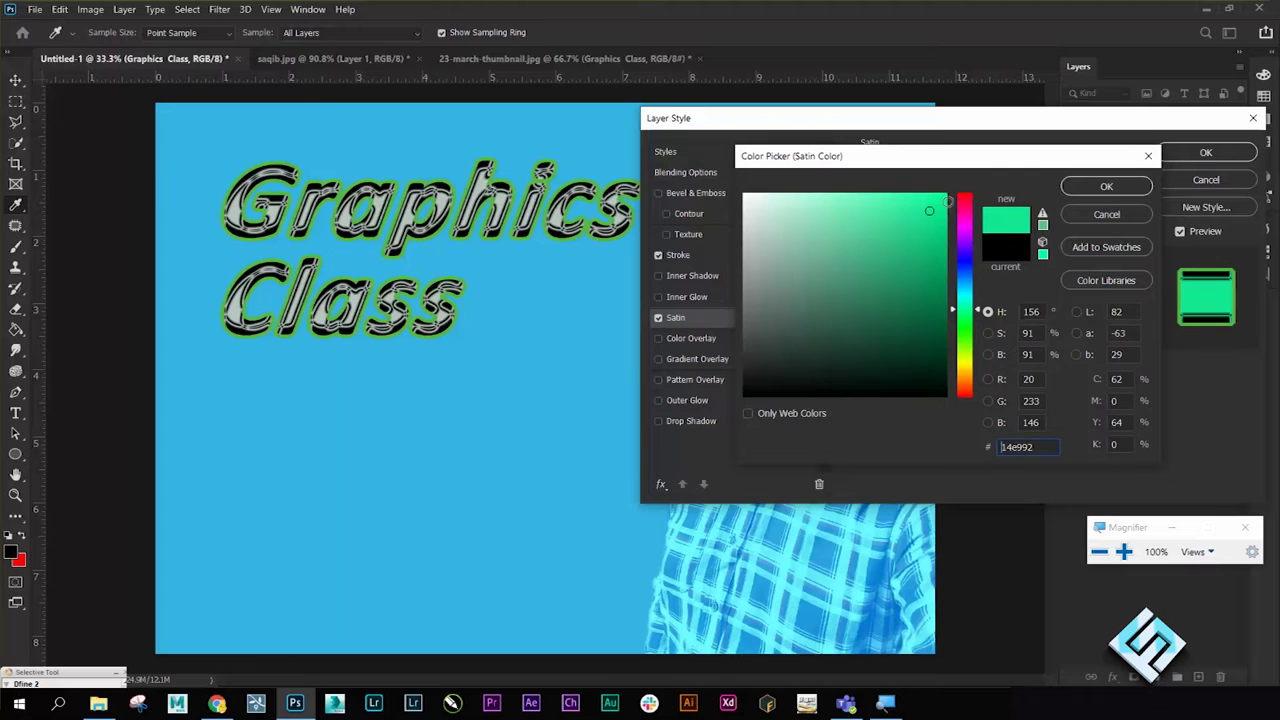
pyautogui.click(1106, 186)
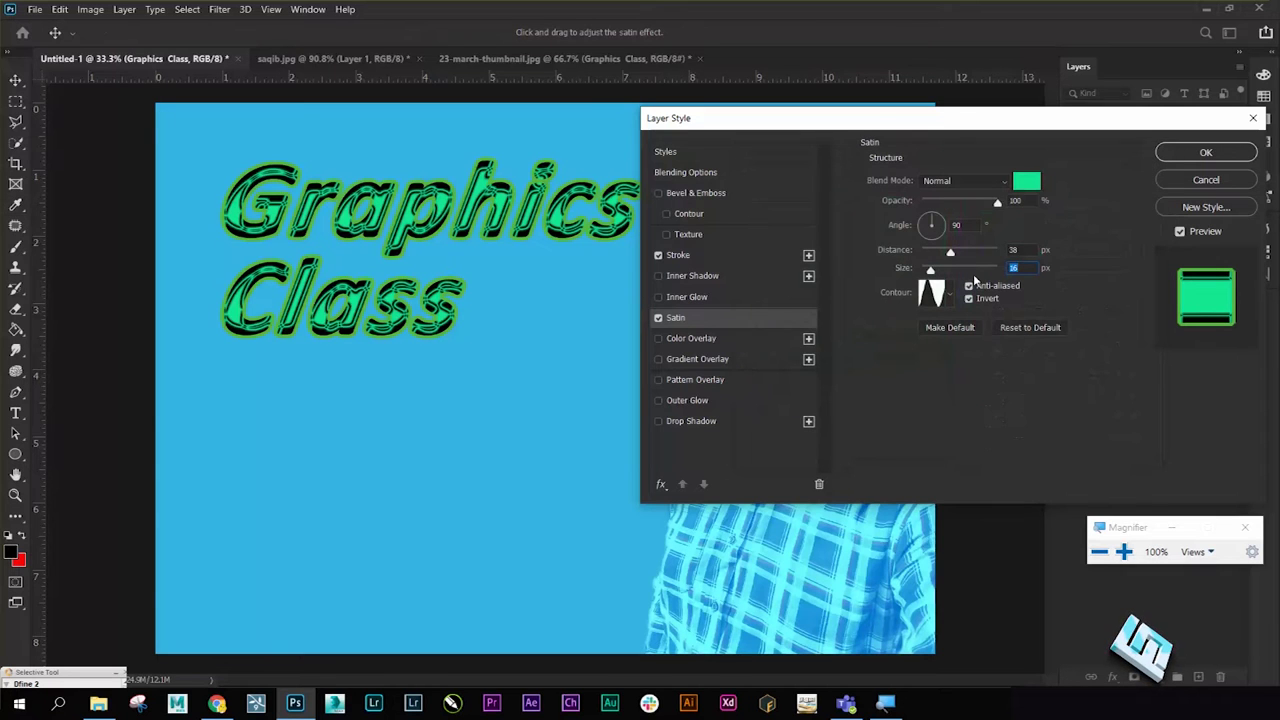
# - Enlarge the satin size to about 109 and lower its opacity to 82%
pyautogui.moveTo(930, 270); pyautogui.dragTo(946, 270)
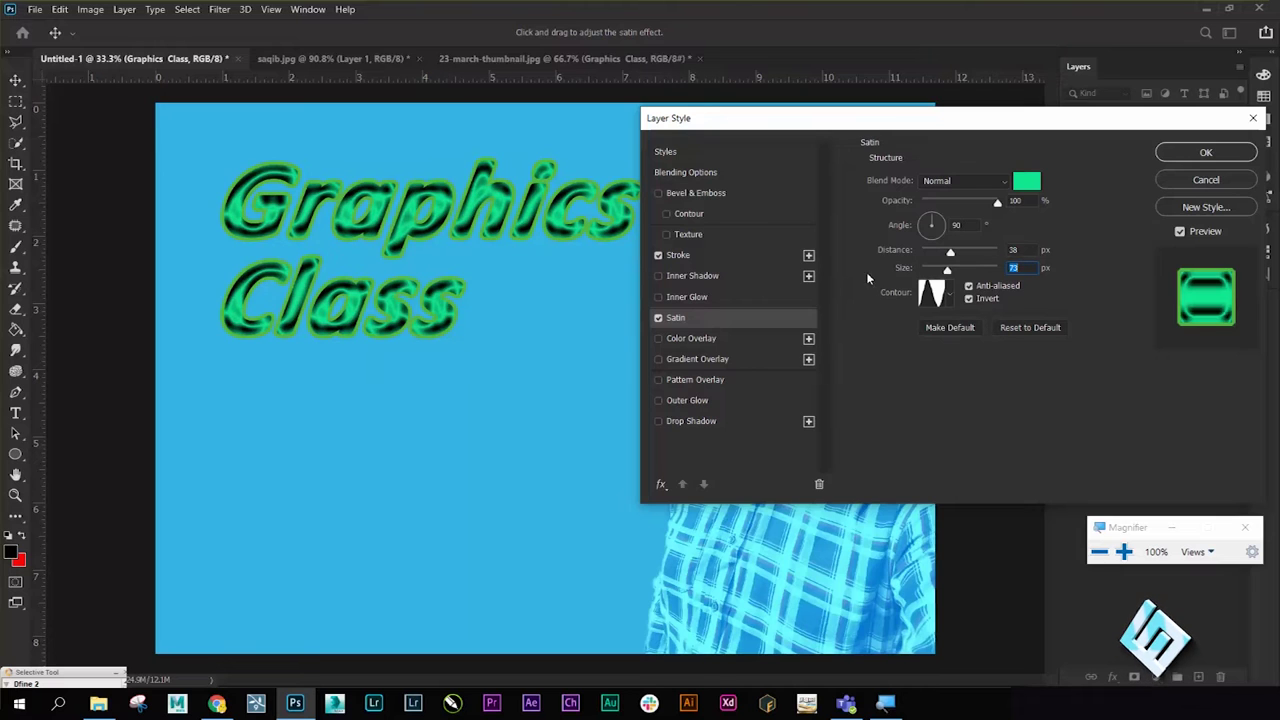
pyautogui.moveTo(947, 270); pyautogui.dragTo(960, 274)
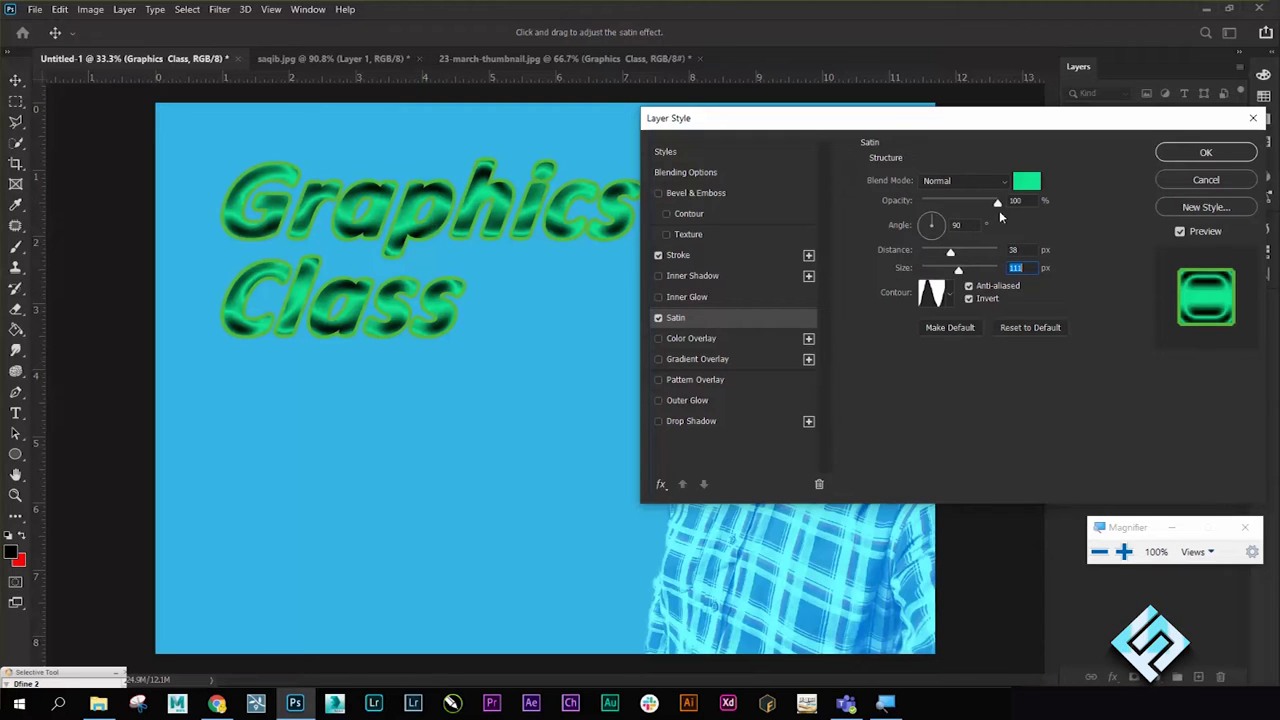
pyautogui.moveTo(999, 204); pyautogui.dragTo(985, 205)
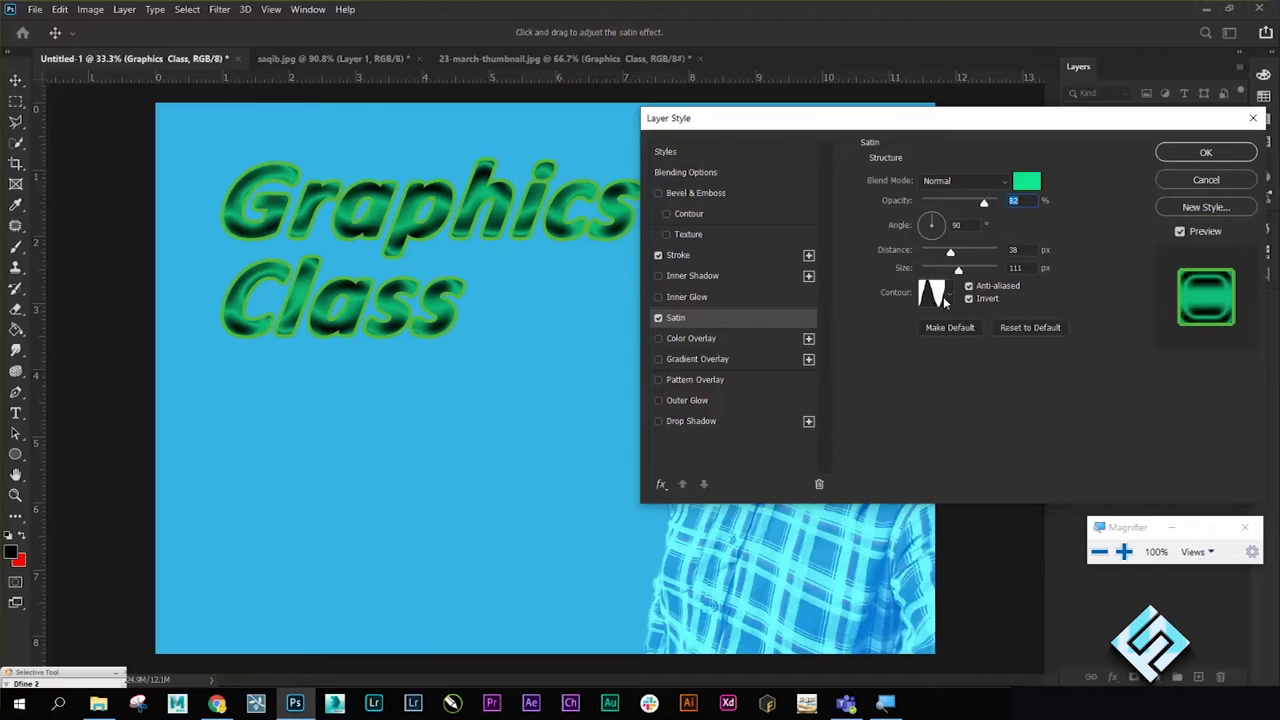
# - Try several satin contour presets, then shrink the satin size back down
pyautogui.click(945, 299)
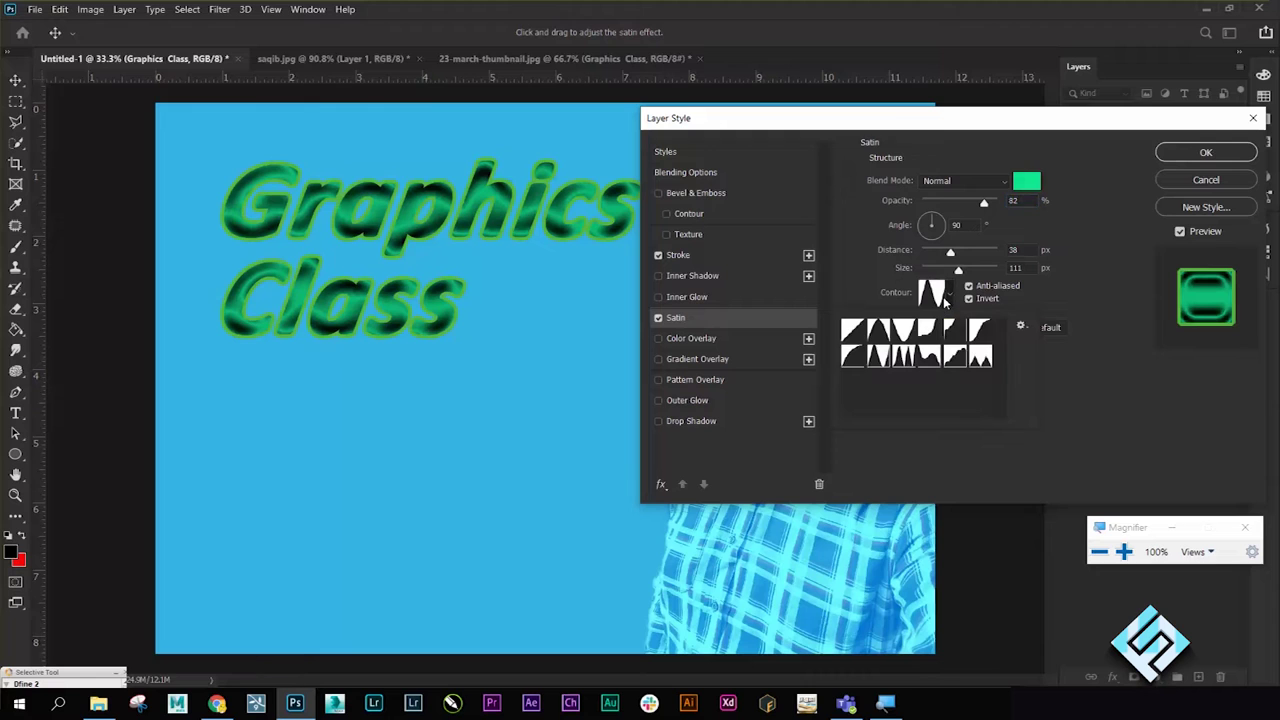
pyautogui.click(876, 335)
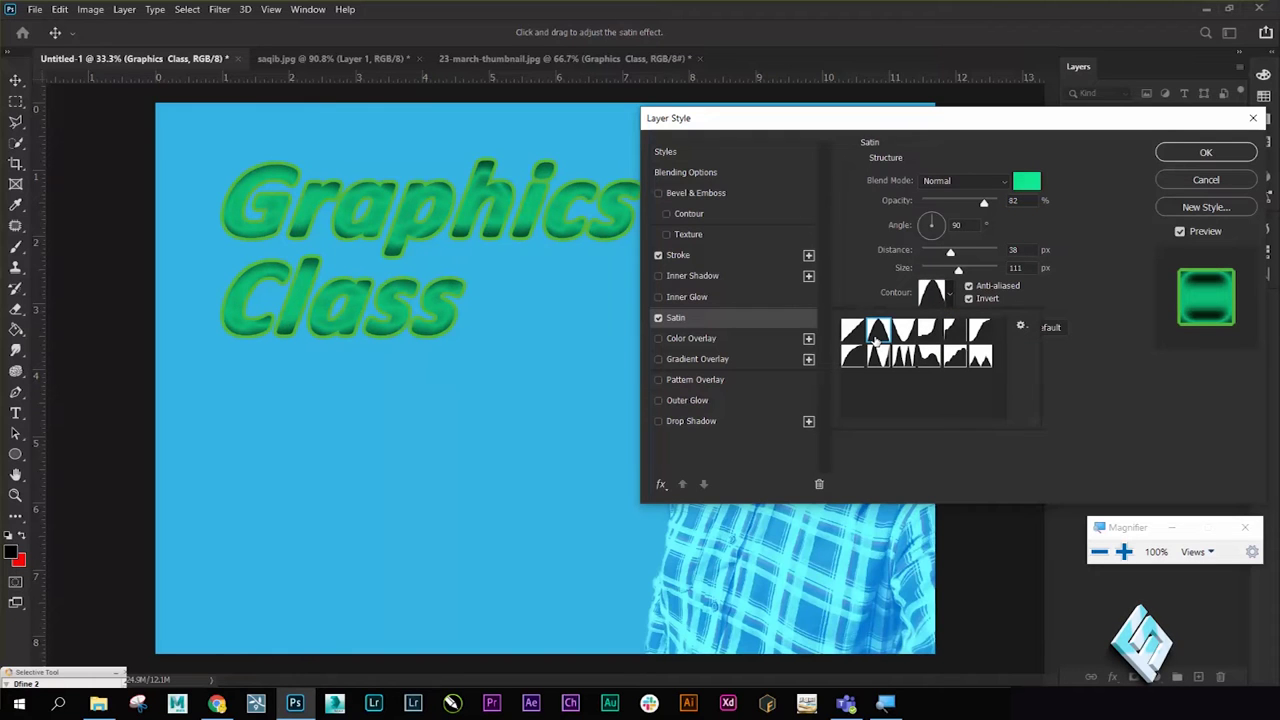
pyautogui.click(904, 355)
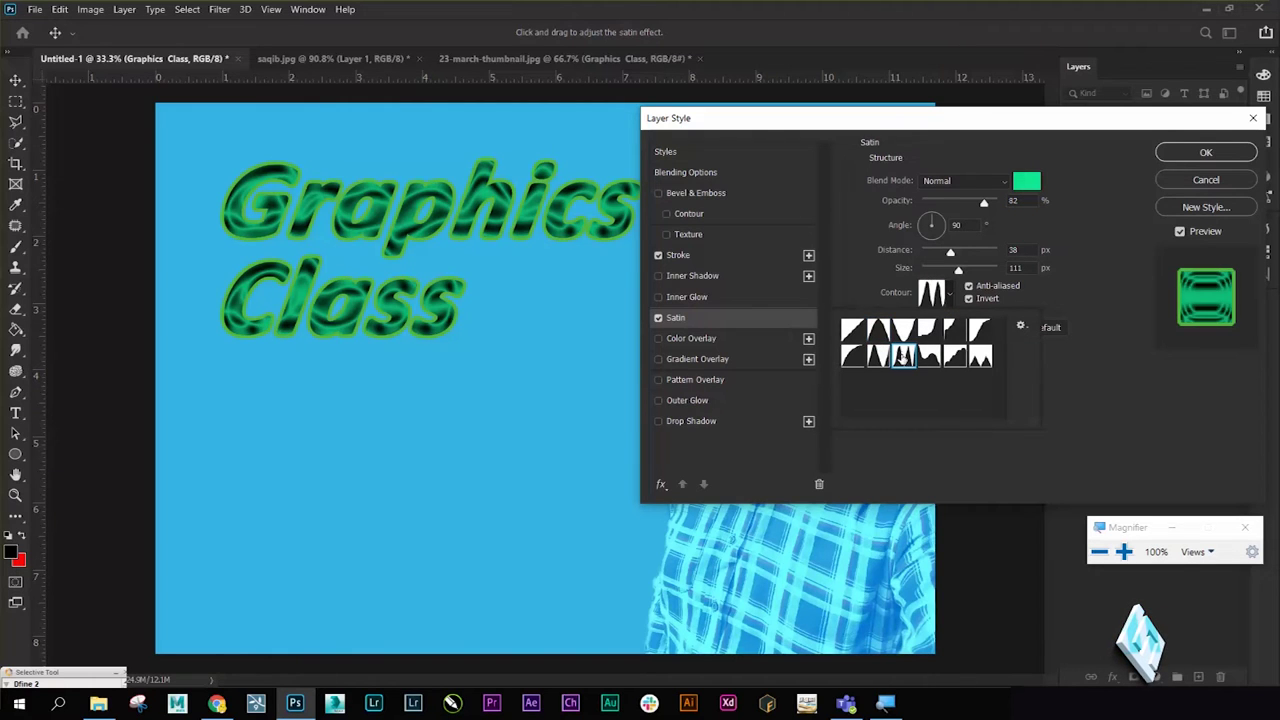
pyautogui.click(878, 356)
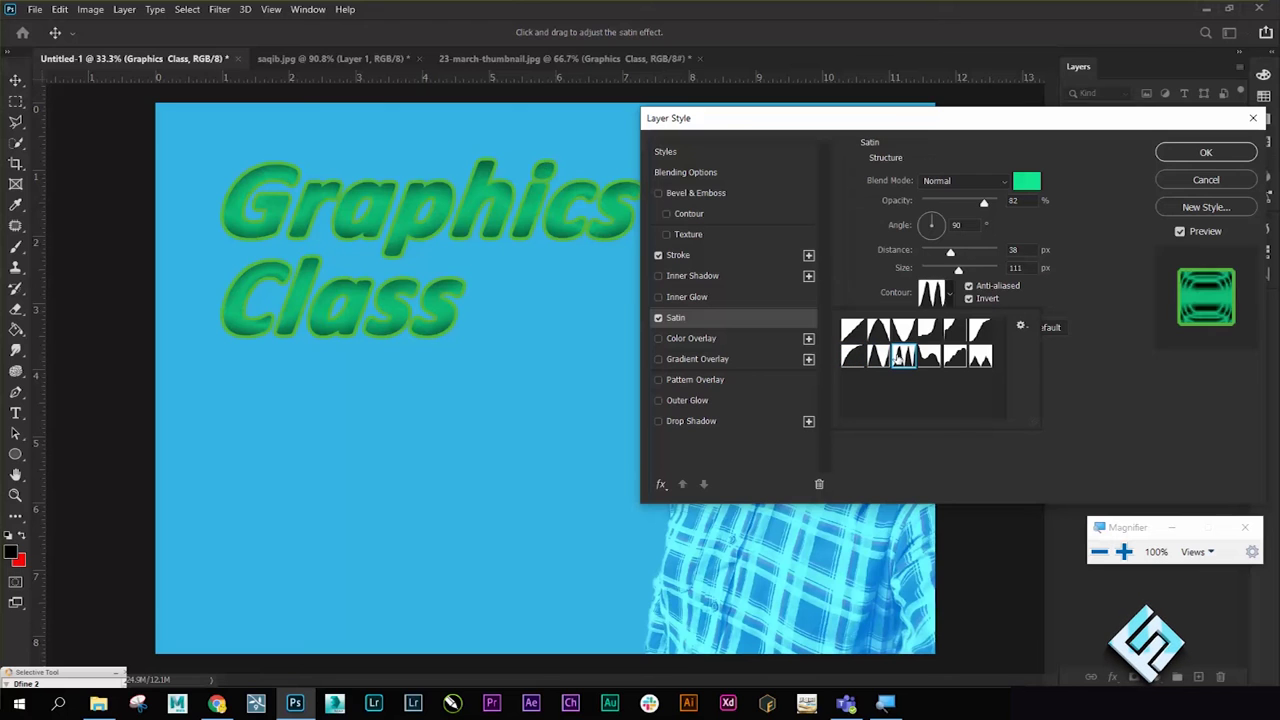
pyautogui.click(929, 356)
pyautogui.click(980, 356)
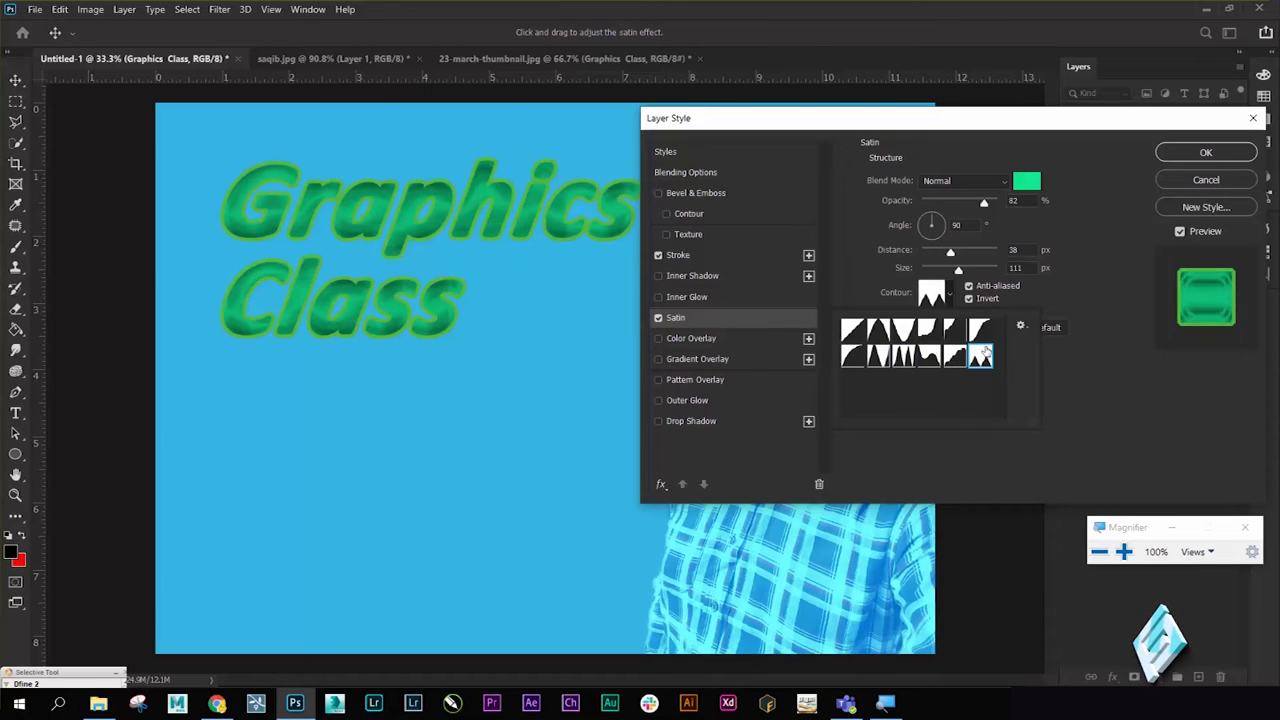
pyautogui.click(980, 330)
pyautogui.click(929, 330)
pyautogui.click(878, 330)
pyautogui.click(878, 356)
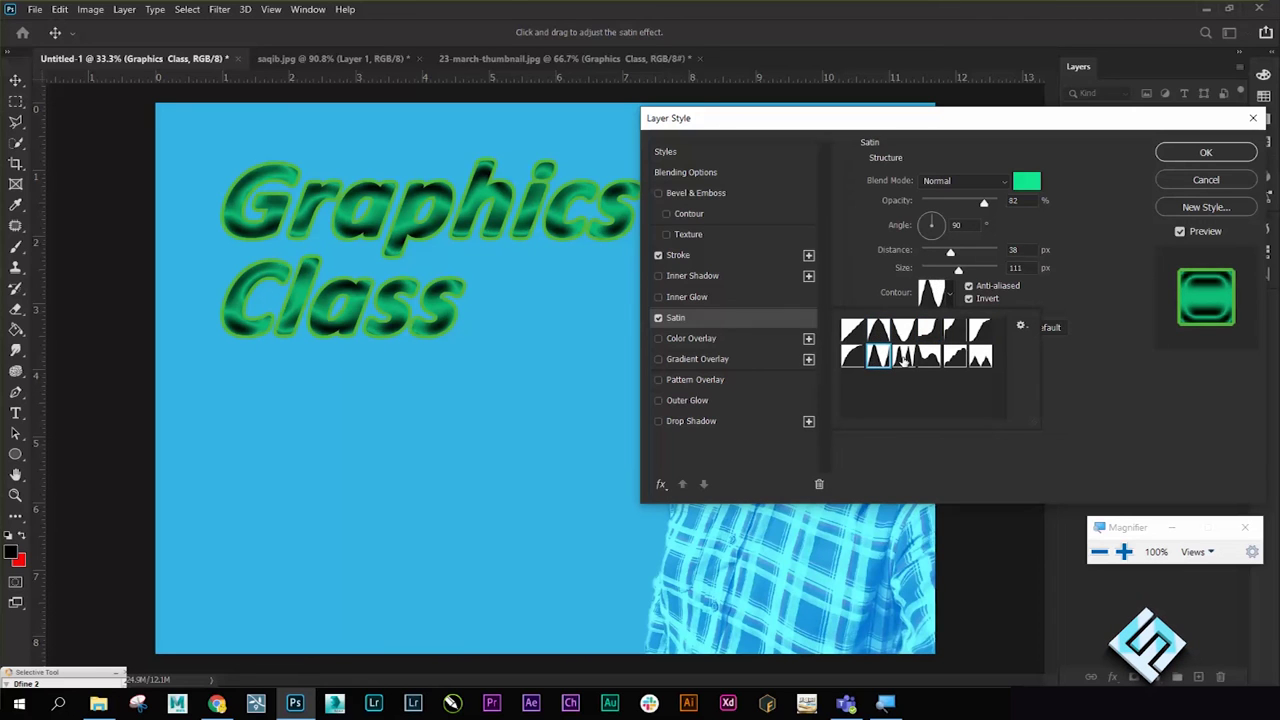
pyautogui.click(1114, 355)
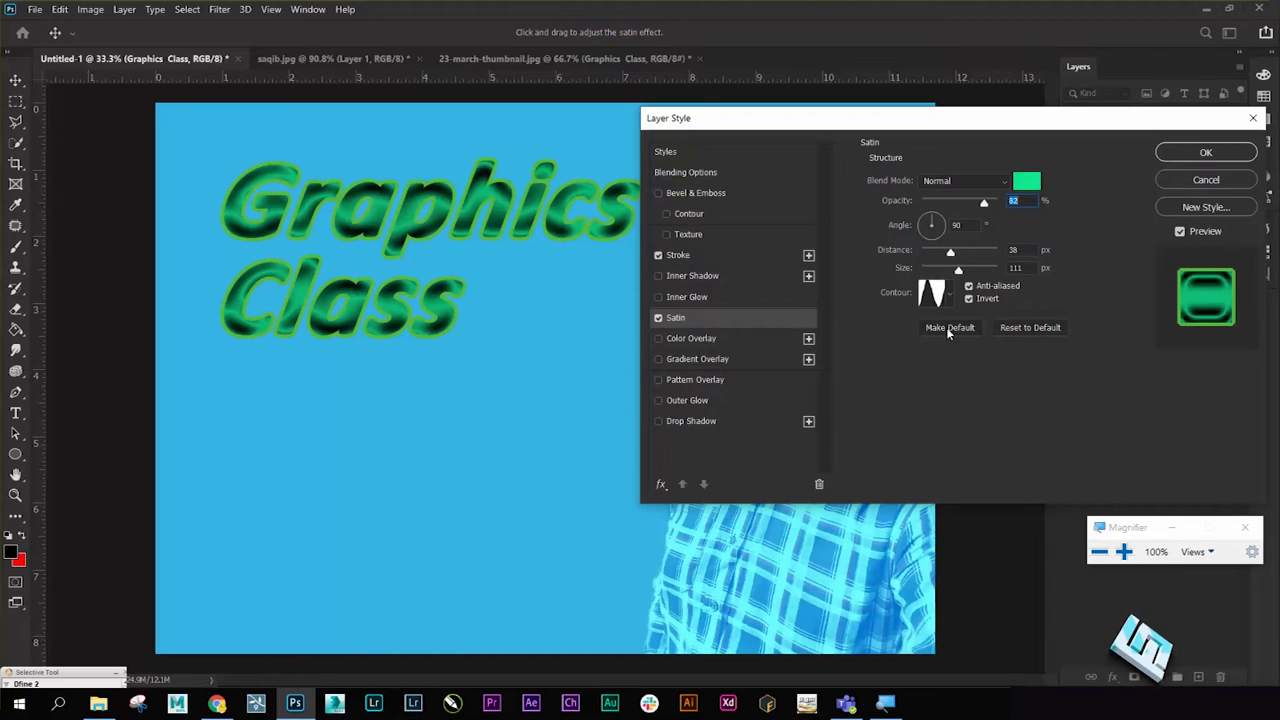
pyautogui.moveTo(957, 271); pyautogui.dragTo(928, 272)
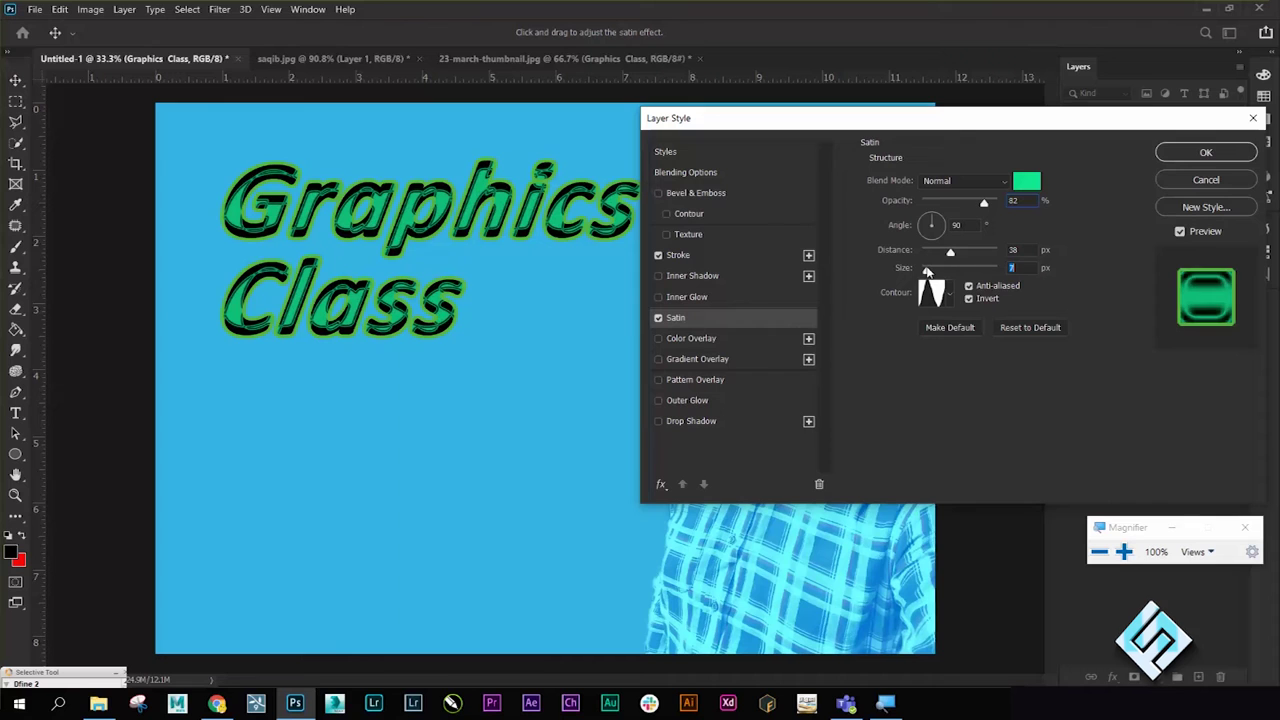
# - Give the text a pale green stroke at 39% opacity and apply the layer style
pyautogui.click(687, 257)
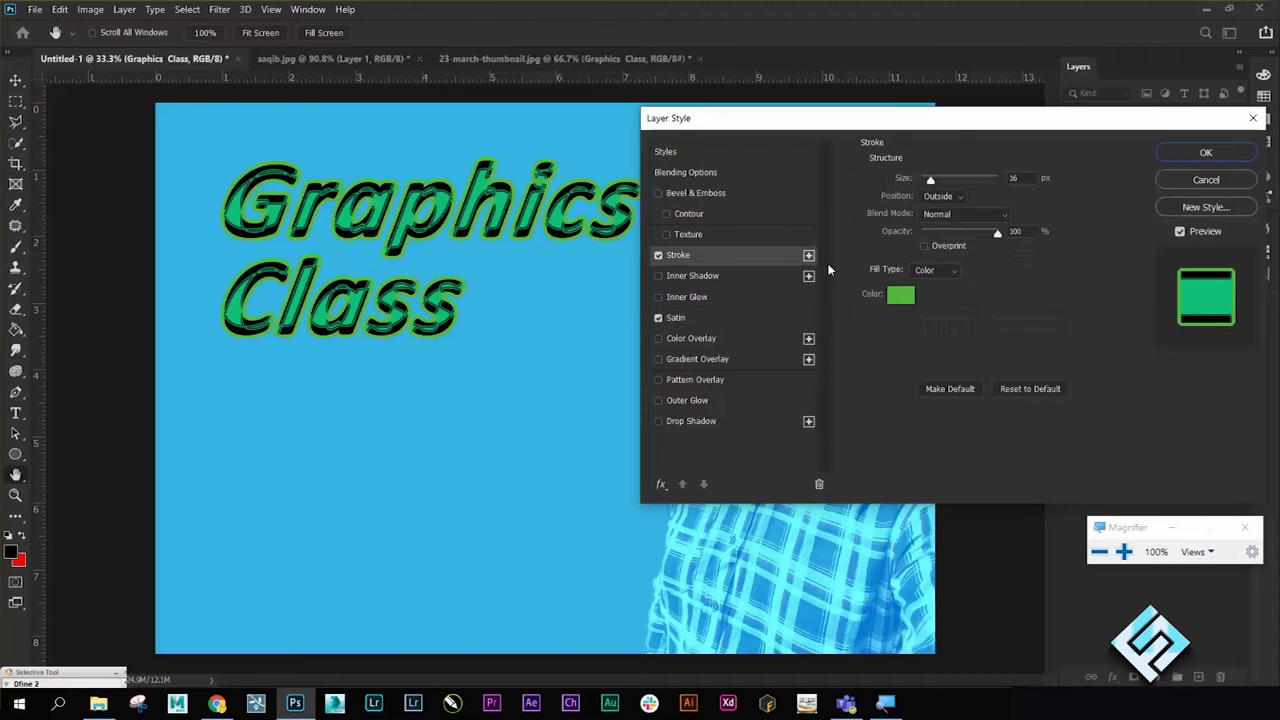
pyautogui.click(903, 304)
pyautogui.click(760, 195)
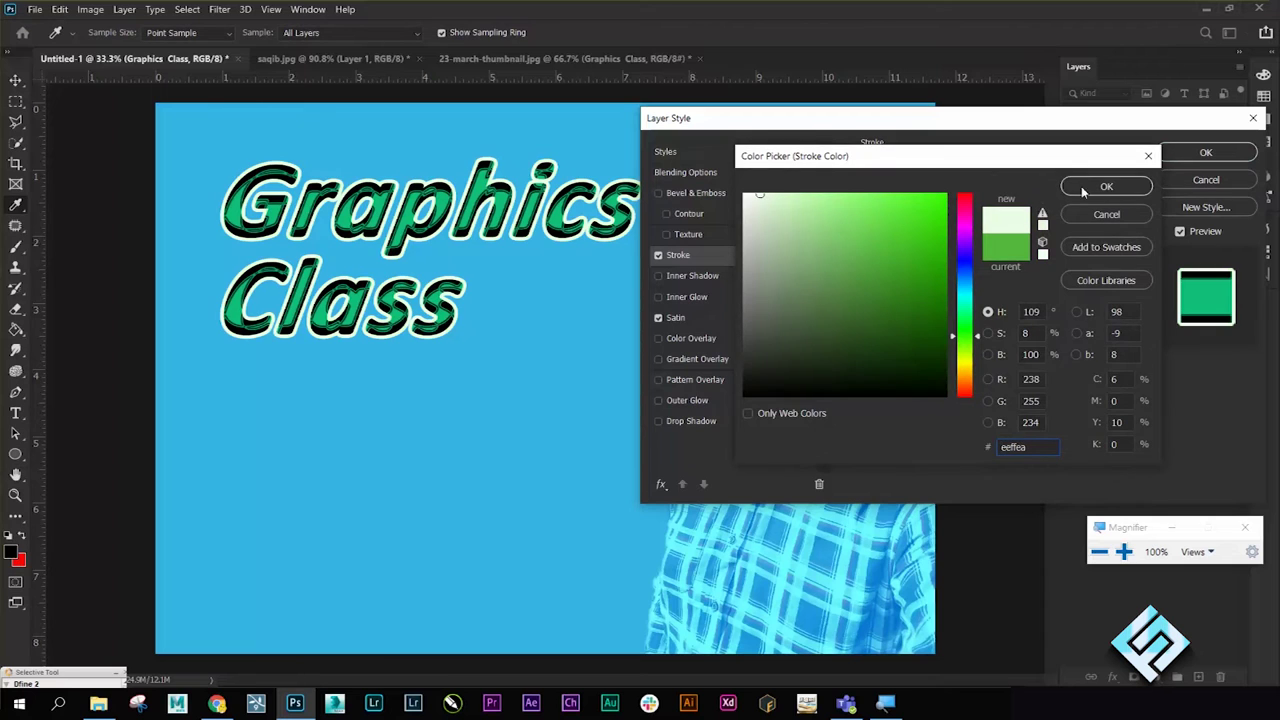
pyautogui.click(1106, 189)
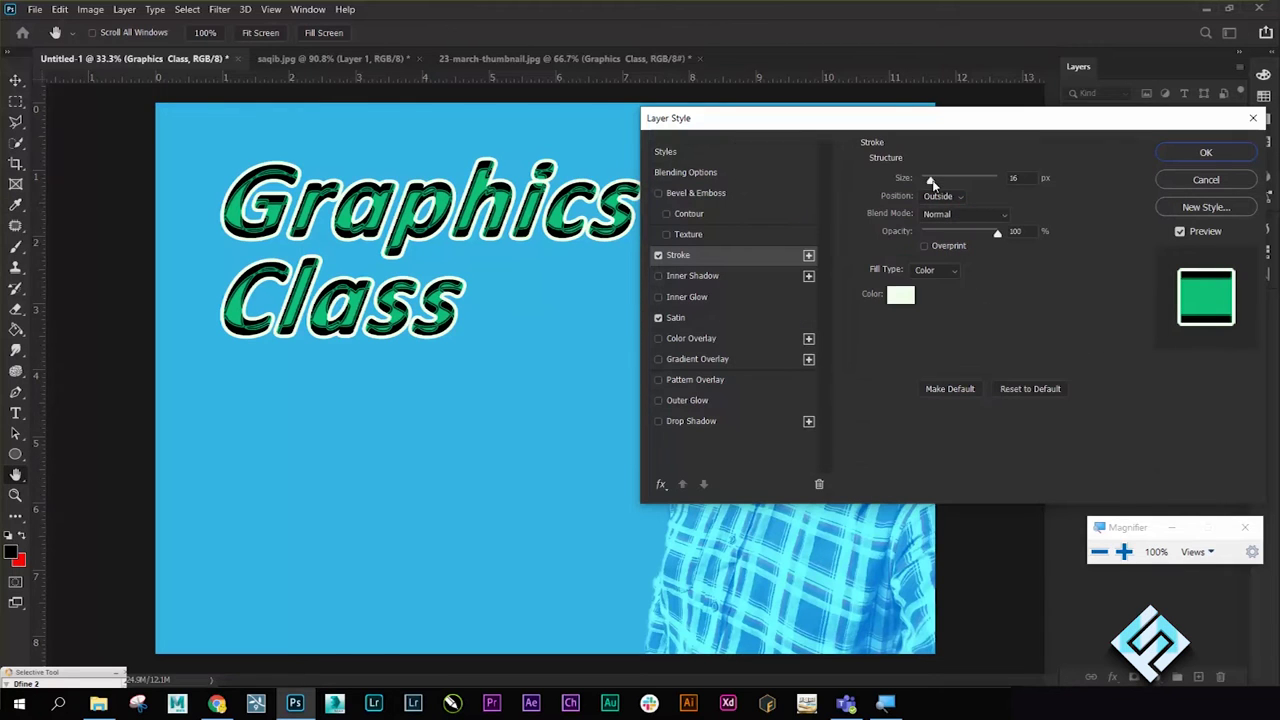
pyautogui.moveTo(996, 236); pyautogui.dragTo(958, 236)
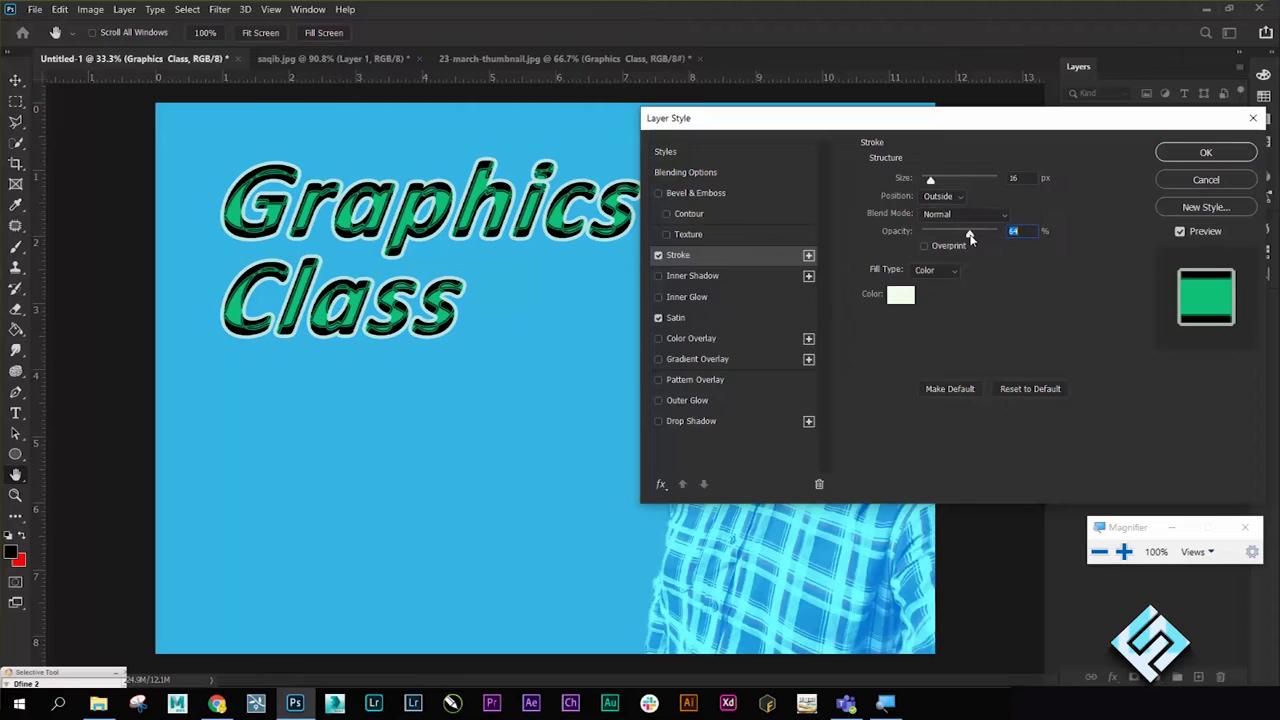
pyautogui.moveTo(957, 236); pyautogui.dragTo(950, 236)
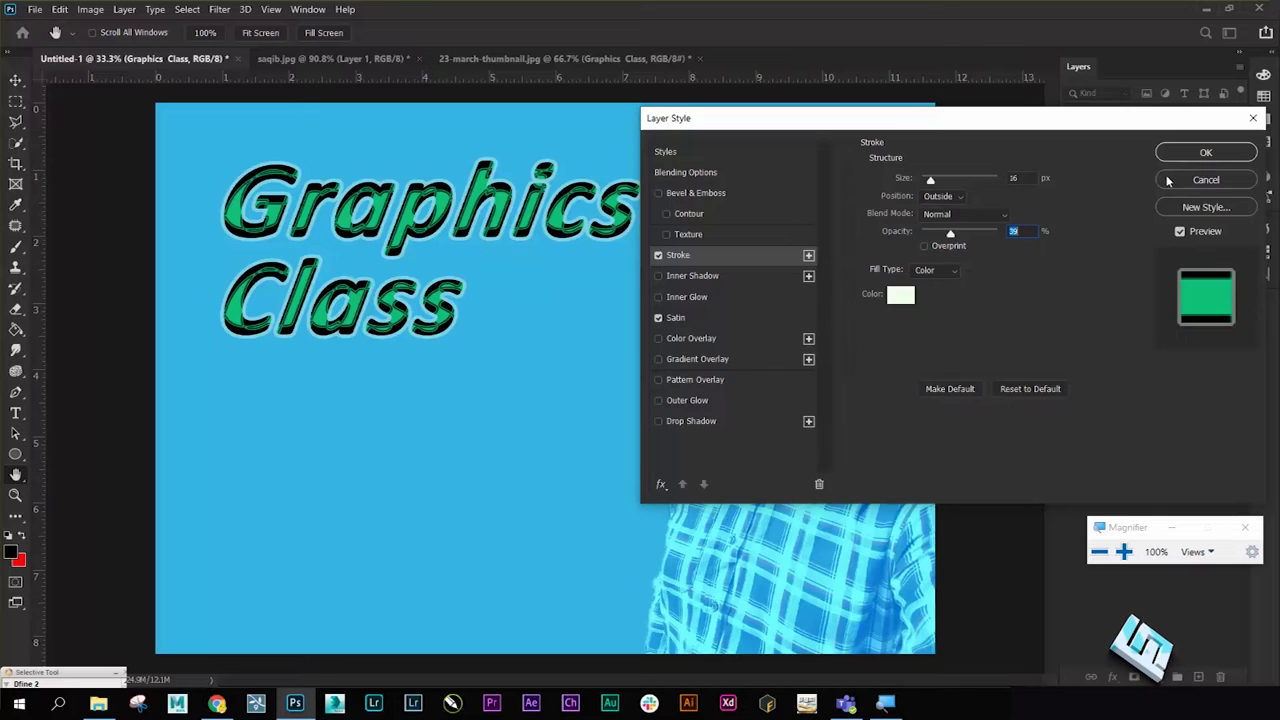
pyautogui.click(1211, 155)
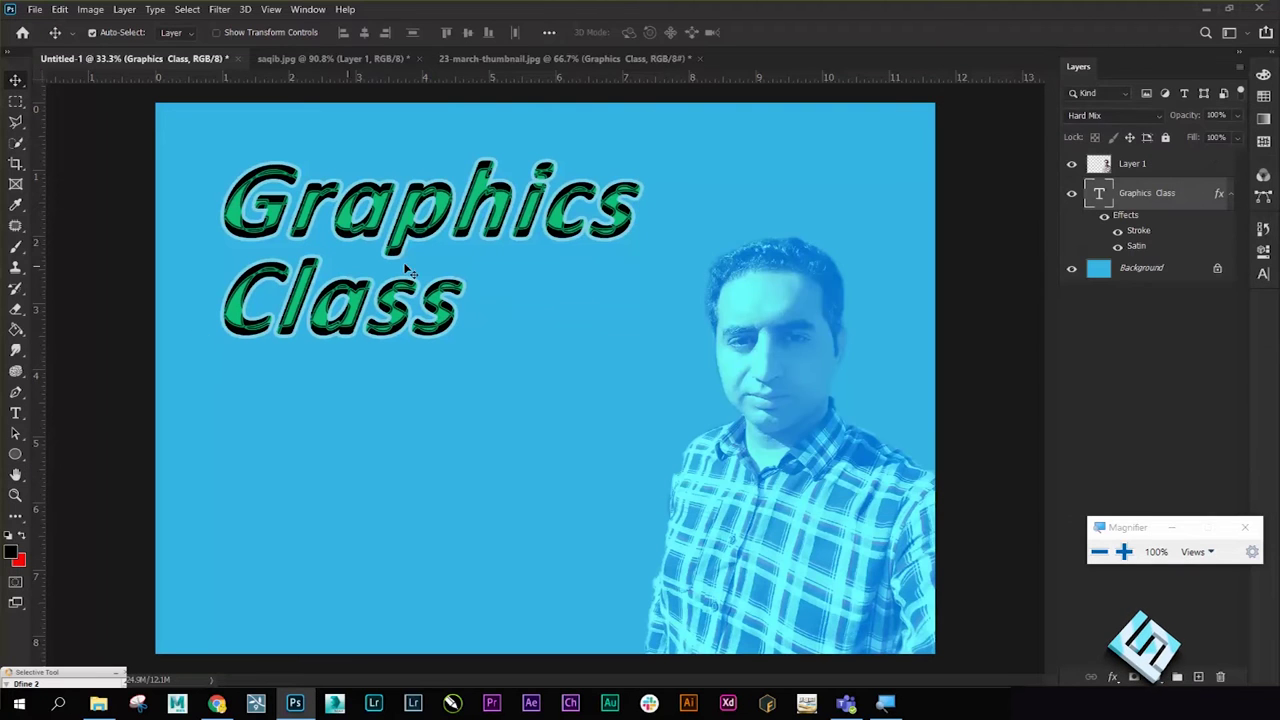
# - Reopen the text's layer style and switch off the Satin and Stroke effects
pyautogui.doubleClick(1197, 197)
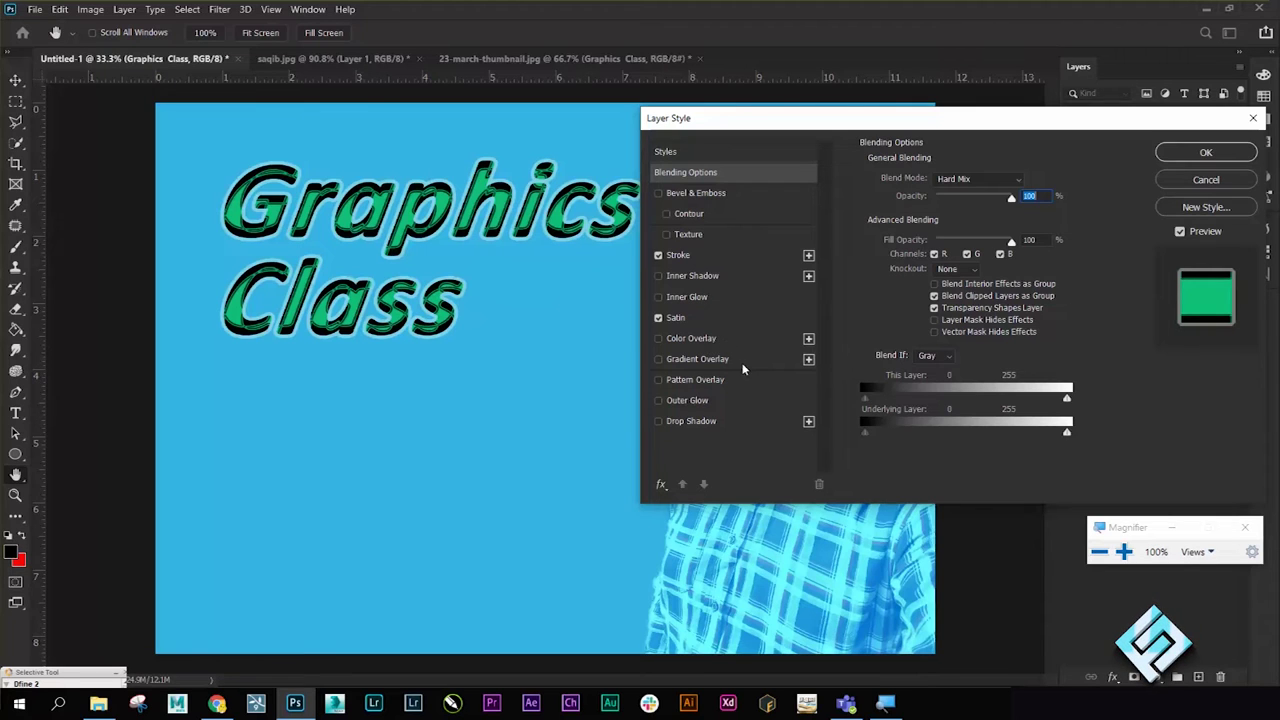
pyautogui.click(674, 318)
pyautogui.click(658, 318)
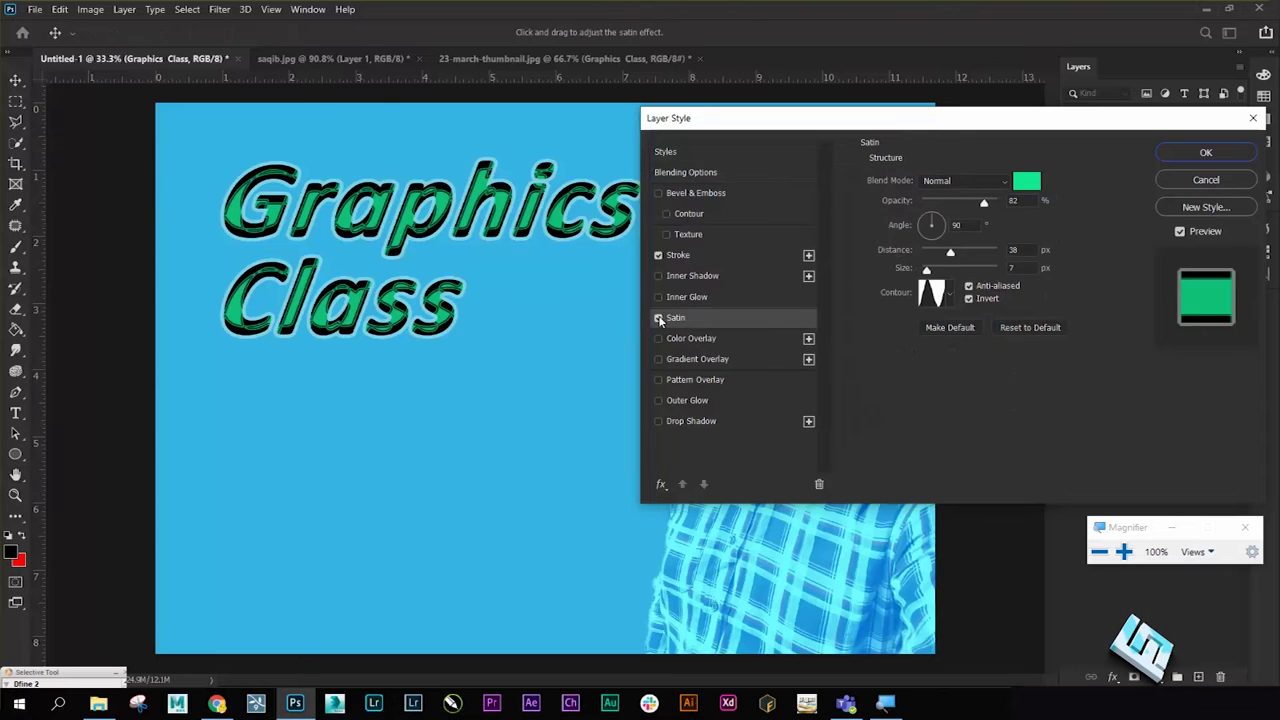
pyautogui.click(659, 256)
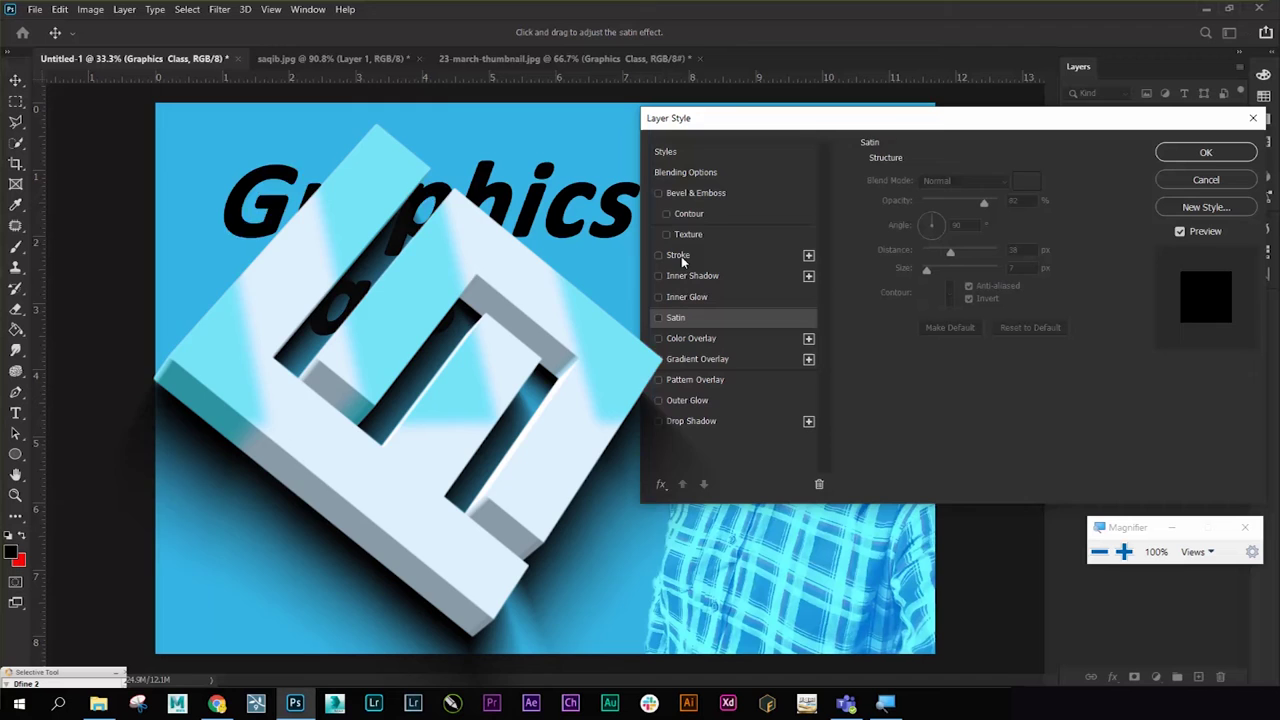
# - Trial a red Color Overlay at Normal blend with higher opacity, then cancel the changes
pyautogui.click(692, 340)
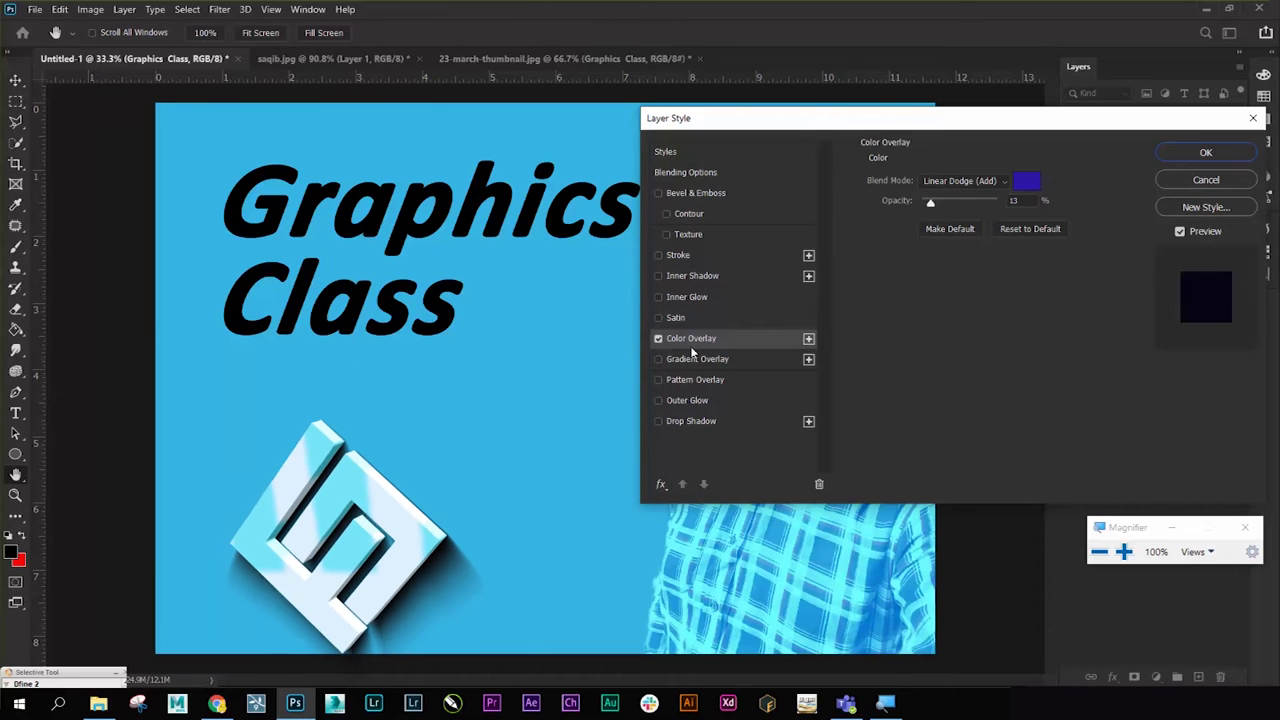
pyautogui.click(1026, 181)
pyautogui.click(964, 208)
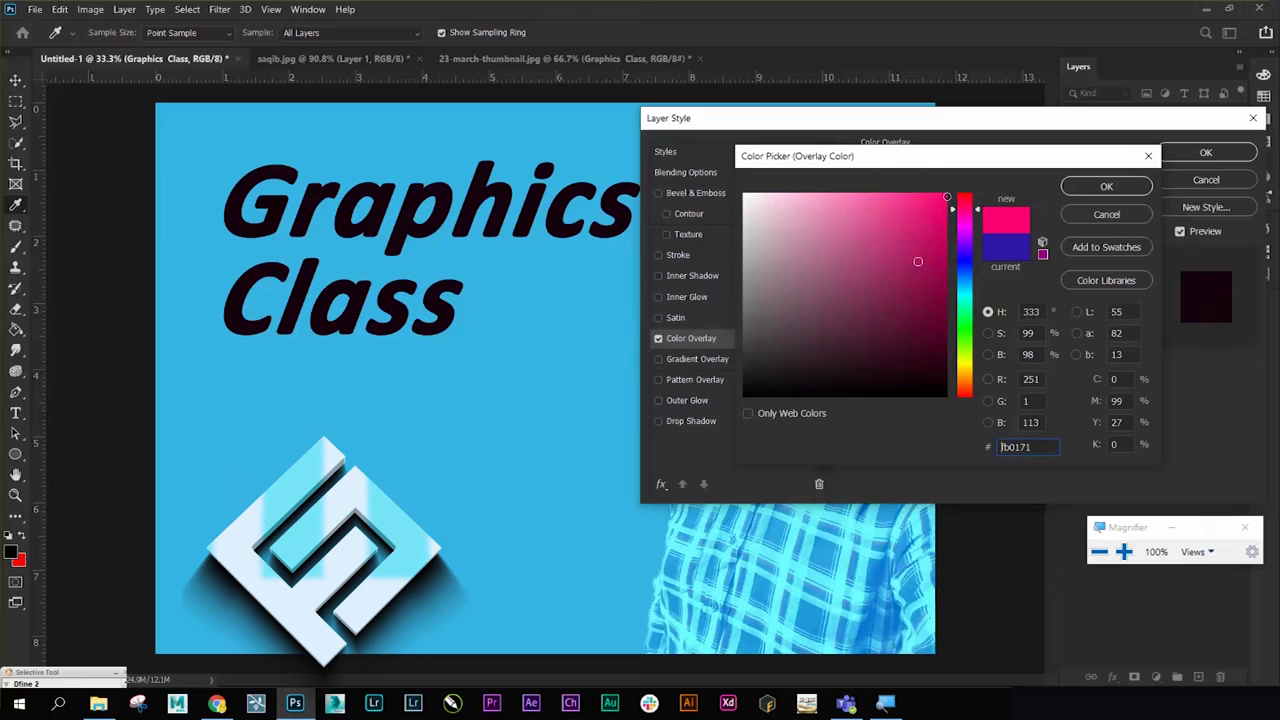
pyautogui.click(964, 396)
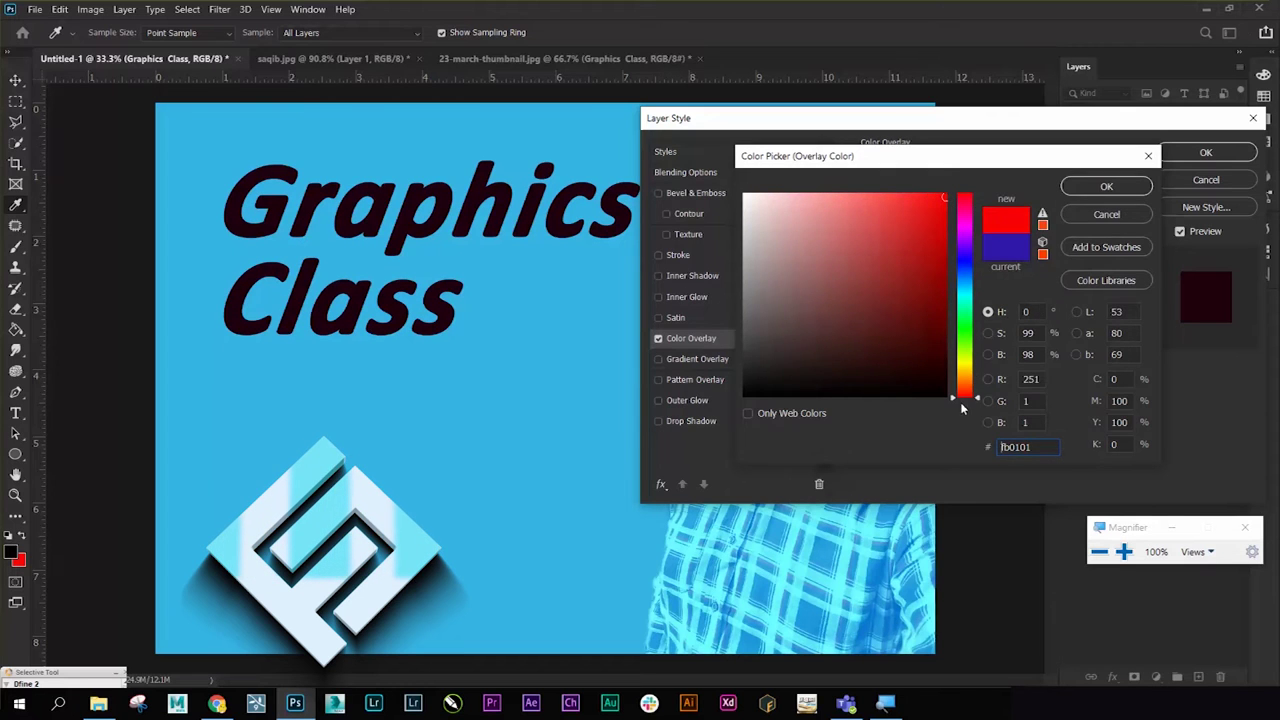
pyautogui.click(1128, 184)
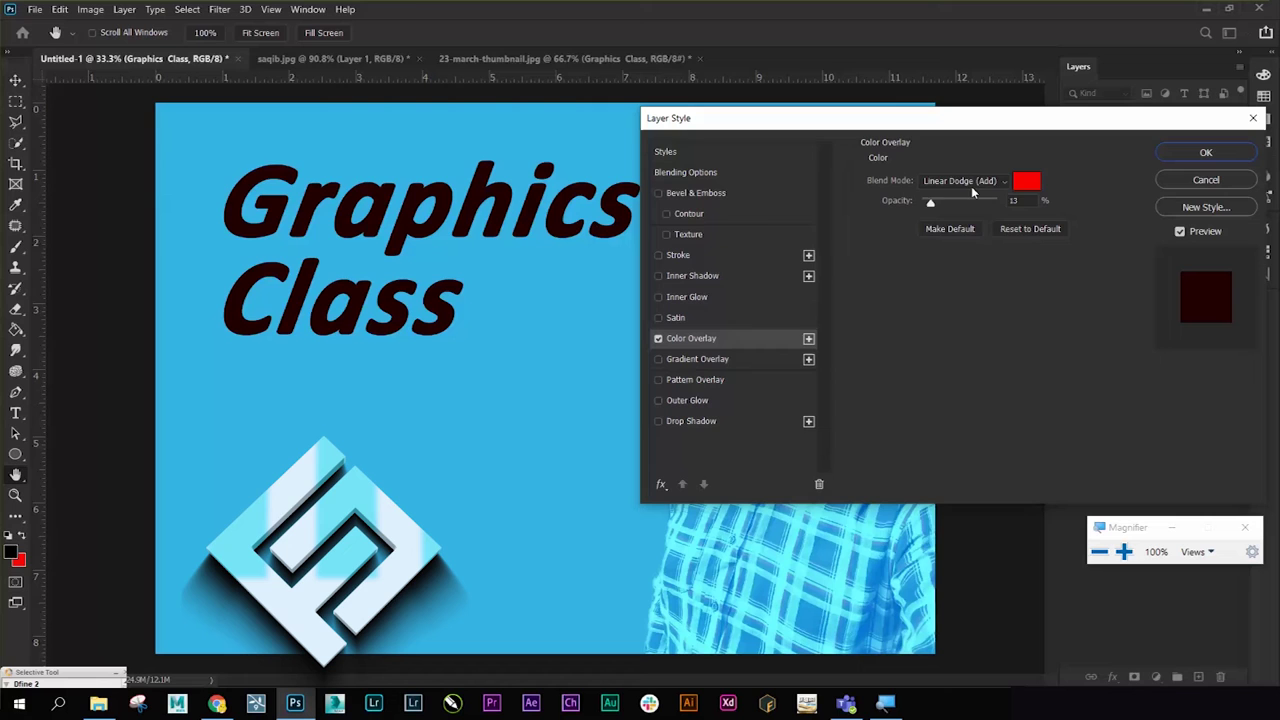
pyautogui.click(970, 181)
pyautogui.click(977, 197)
pyautogui.moveTo(929, 203); pyautogui.dragTo(1000, 208)
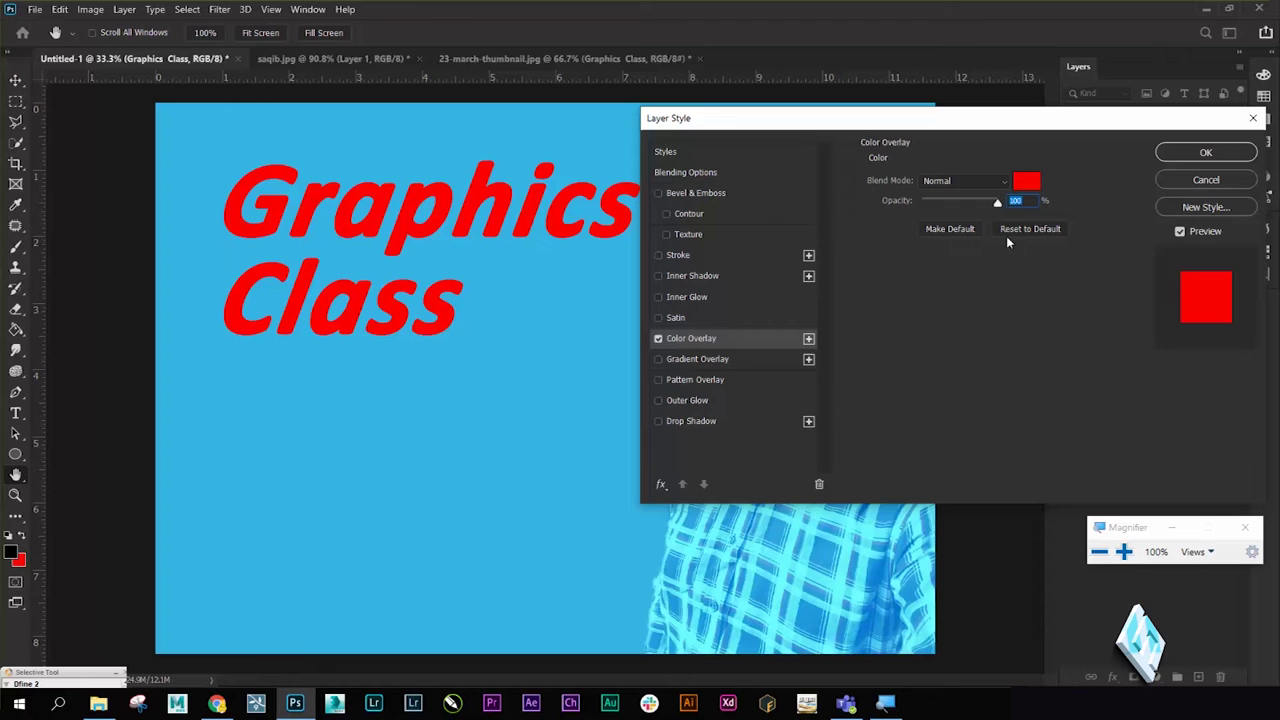
pyautogui.click(1206, 180)
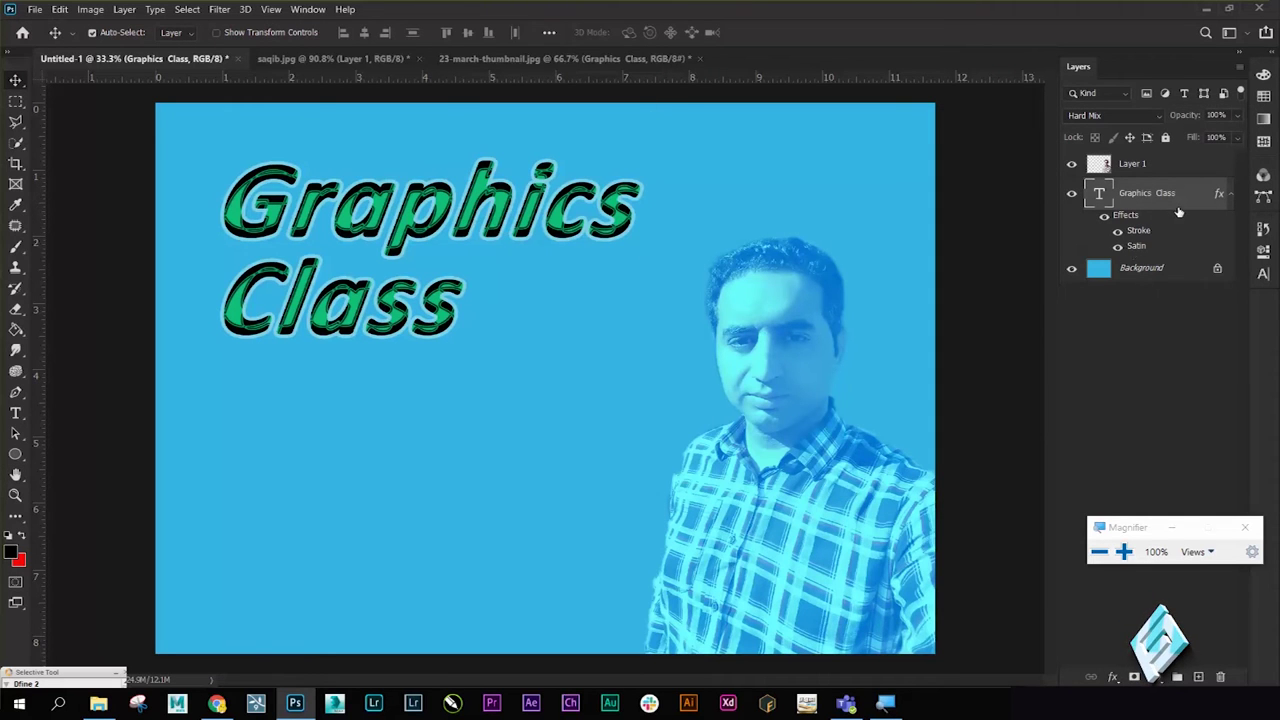
# - Hide all effects on the Graphics Class text layer
pyautogui.doubleClick(1135, 217)
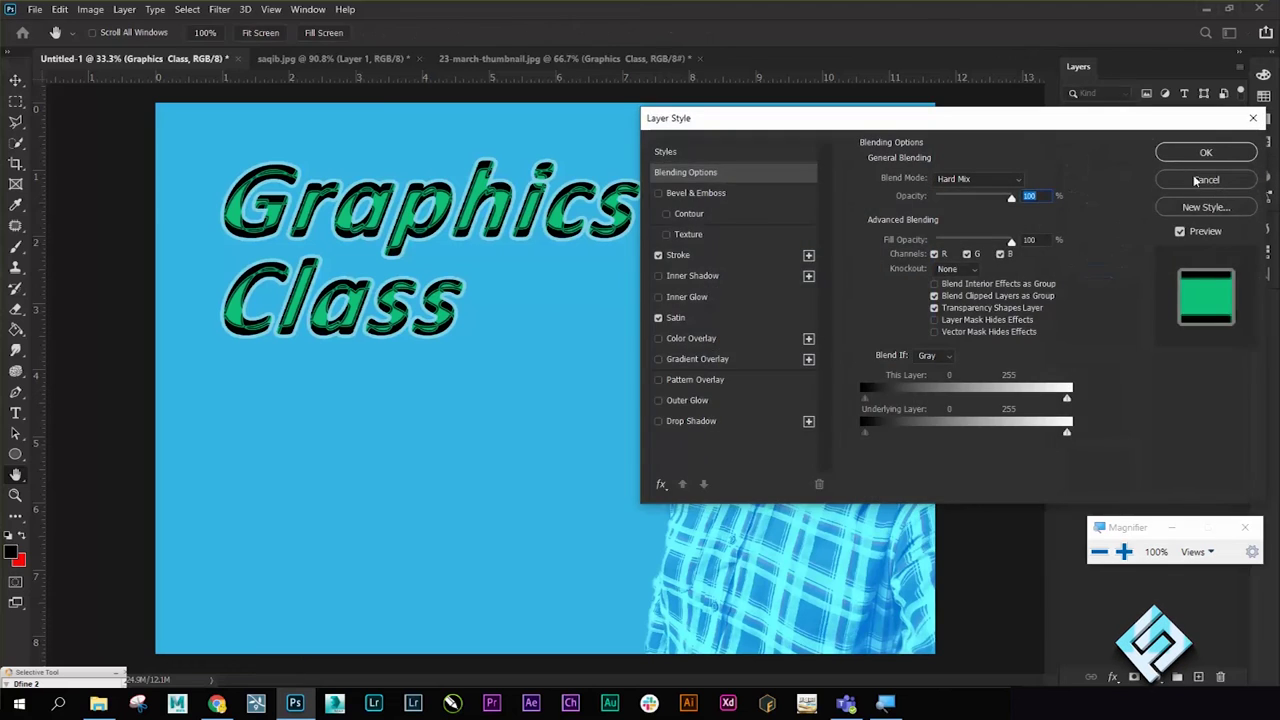
pyautogui.press('Escape')
pyautogui.click(1105, 217)
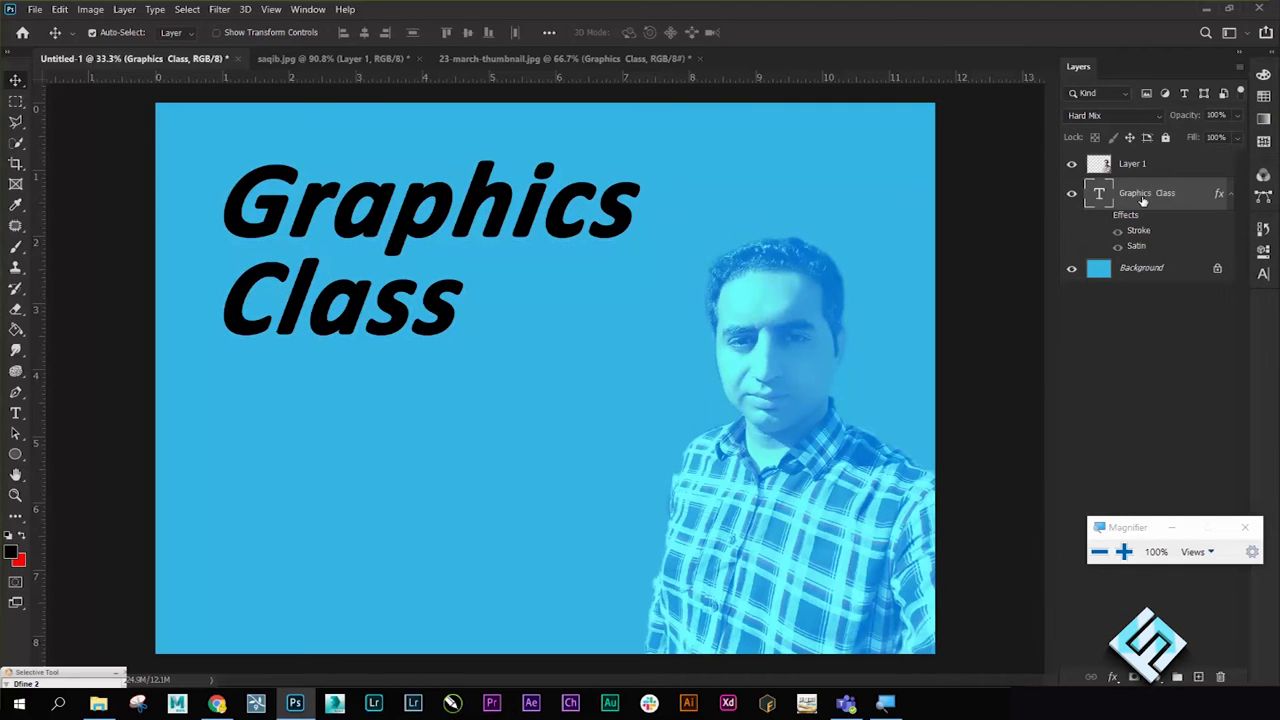
# - Change the Graphics Class text colour to pale pink and show its effects again
pyautogui.press('t')
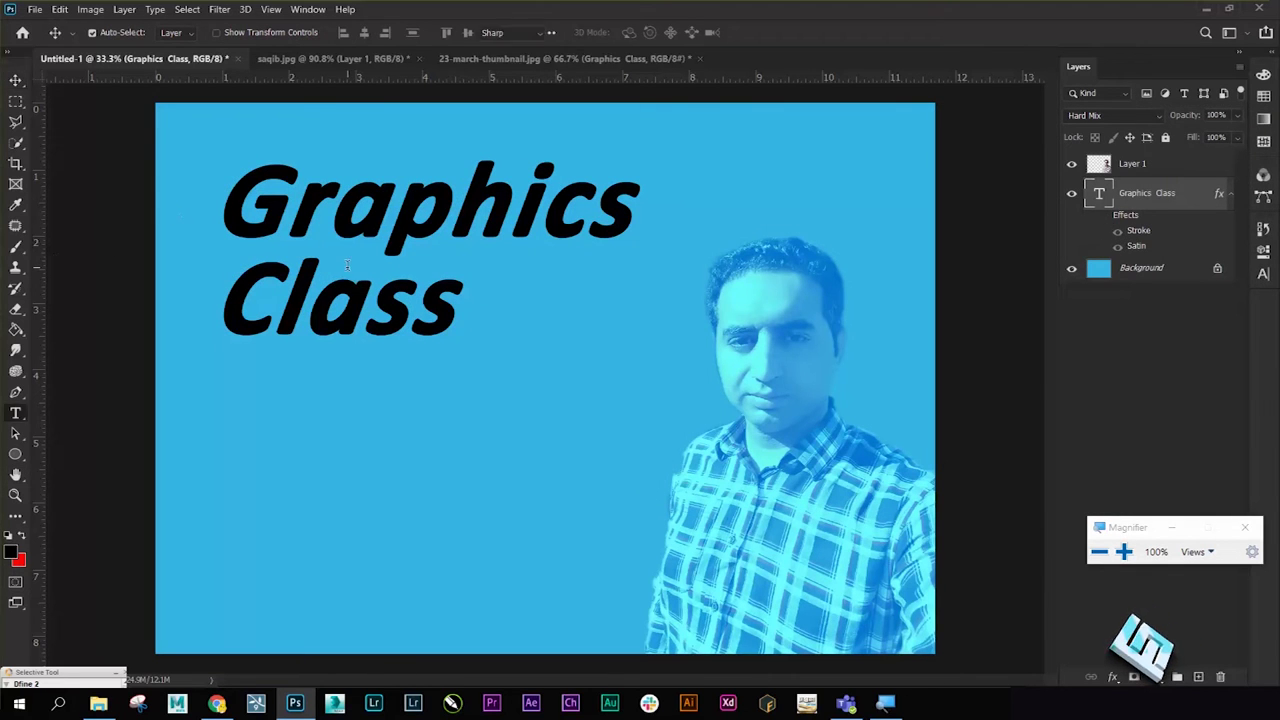
pyautogui.click(402, 196)
pyautogui.hotkey('ctrl', 'a')
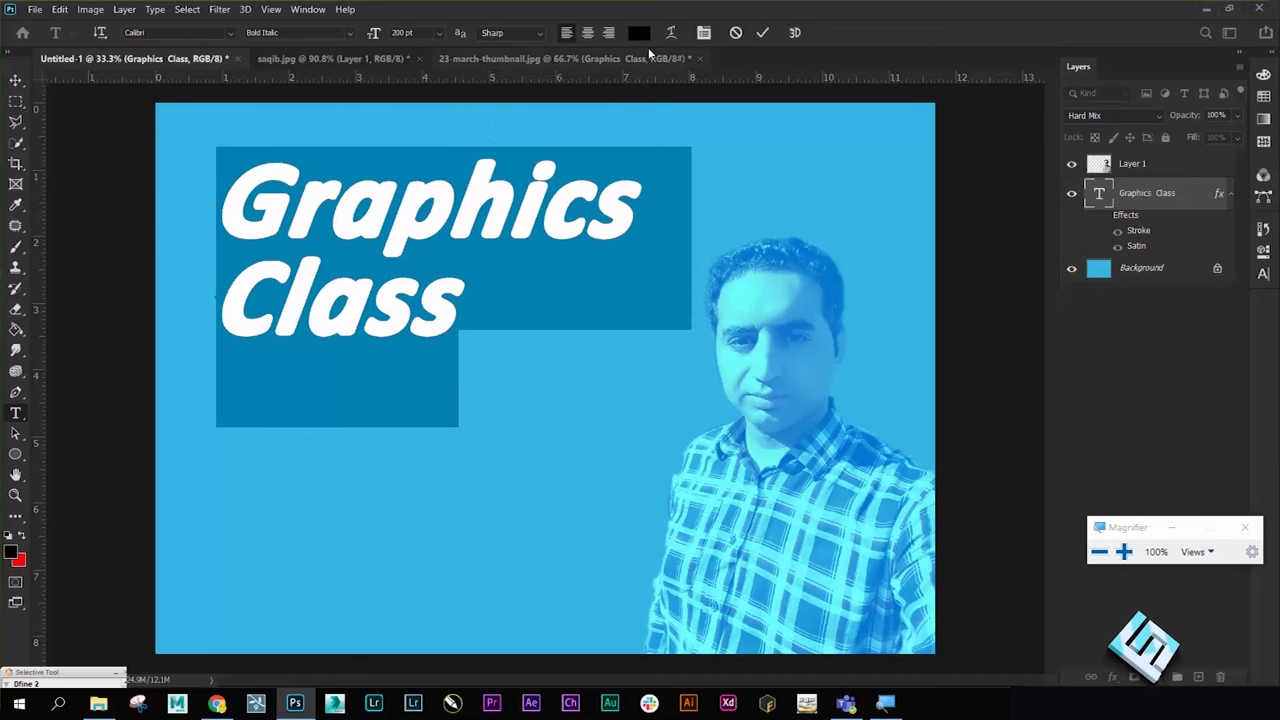
pyautogui.click(639, 34)
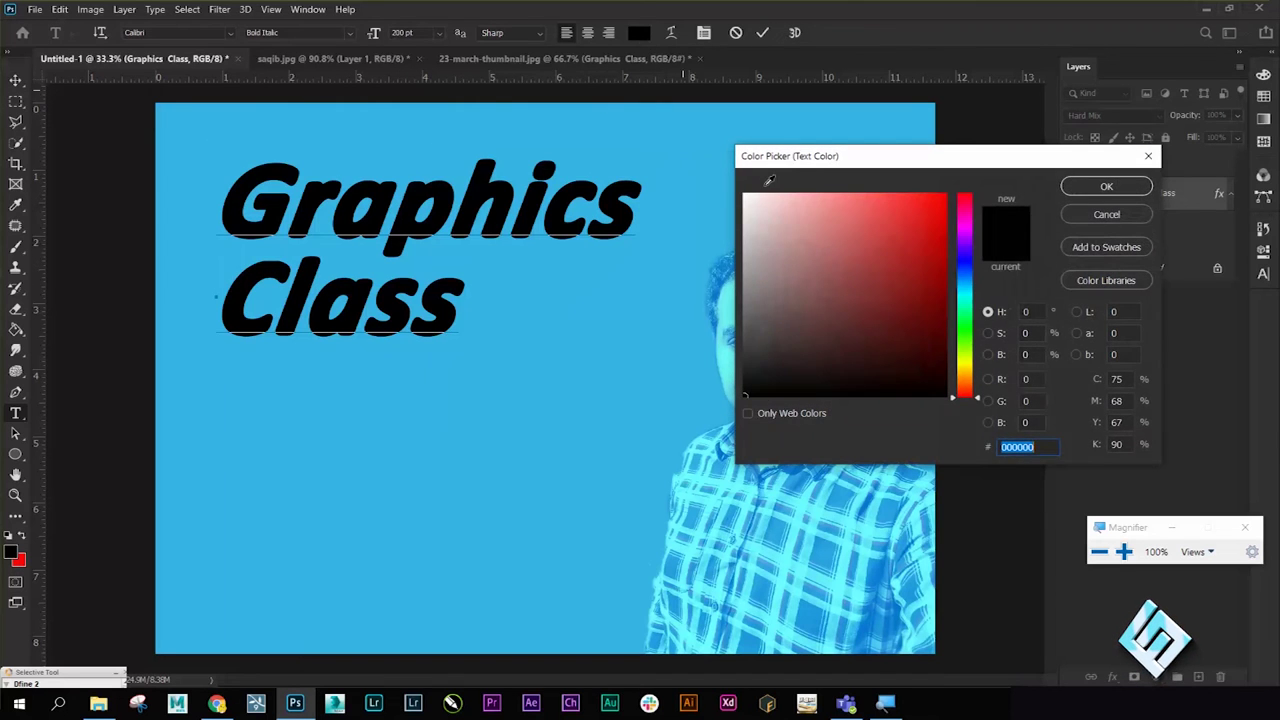
pyautogui.moveTo(851, 210); pyautogui.dragTo(767, 202)
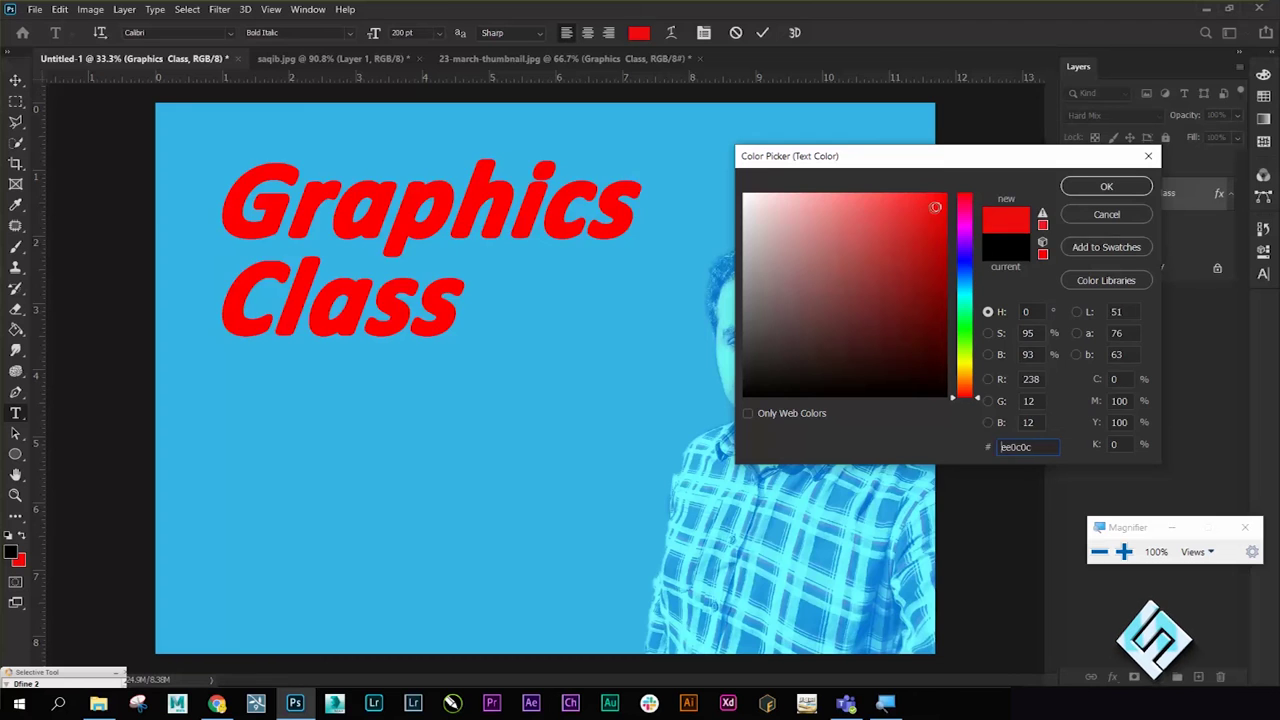
pyautogui.click(1084, 185)
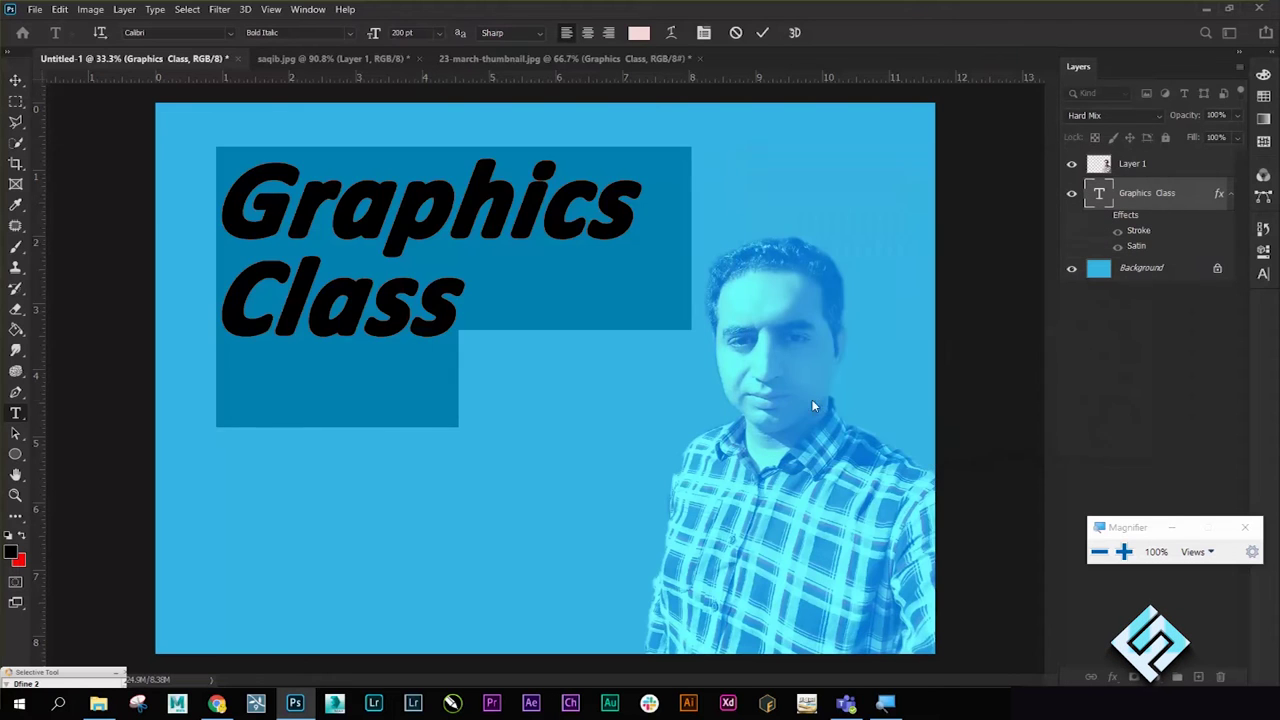
pyautogui.click(551, 233)
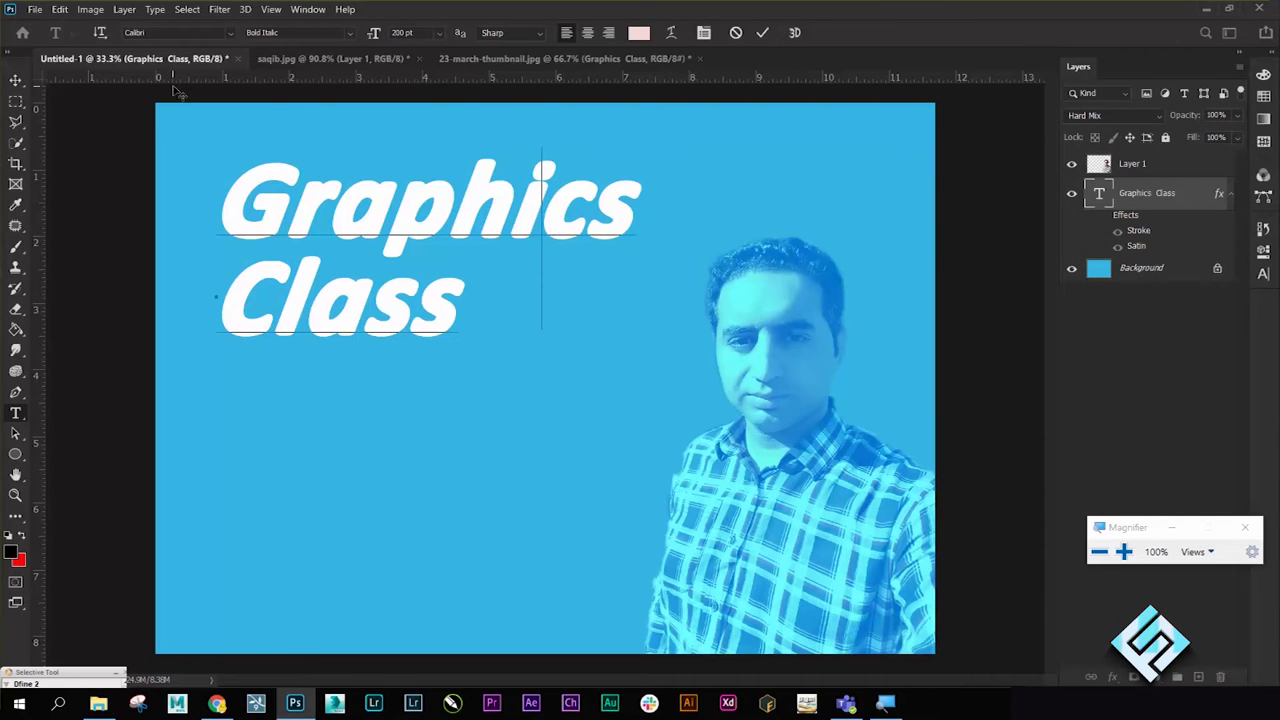
pyautogui.click(20, 80)
pyautogui.click(40, 85)
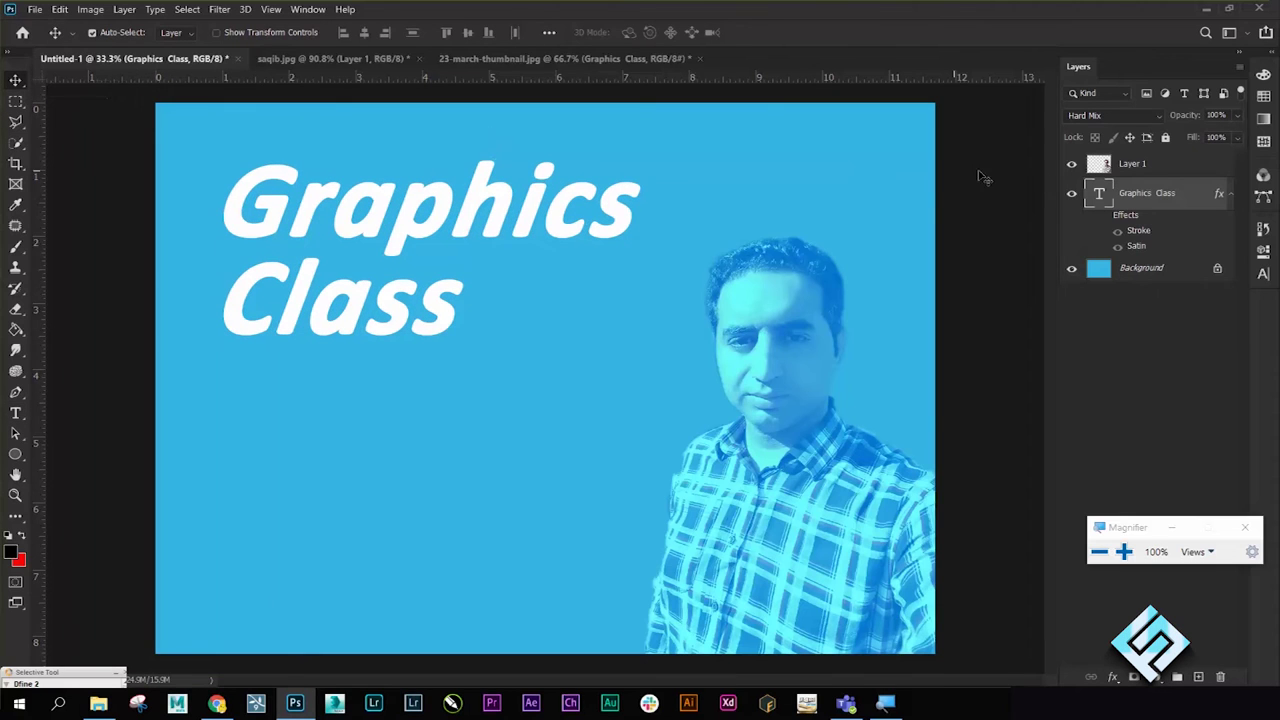
pyautogui.click(1104, 216)
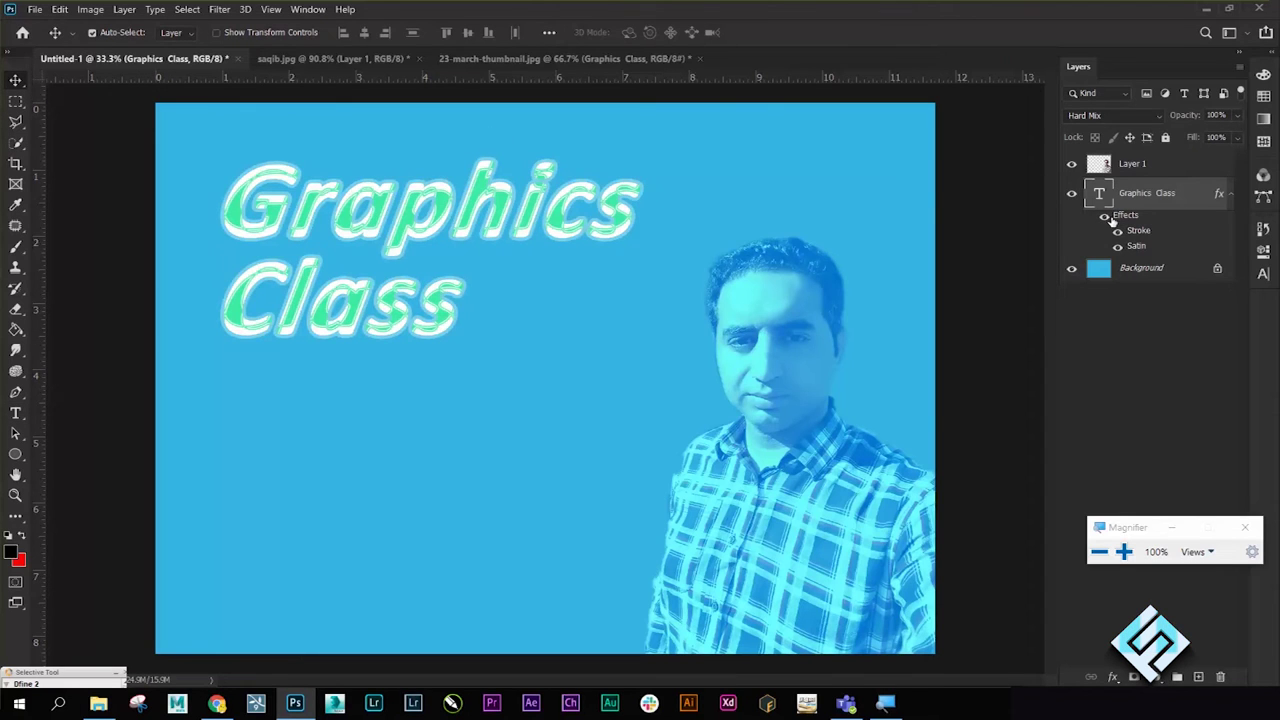
pyautogui.doubleClick(1193, 200)
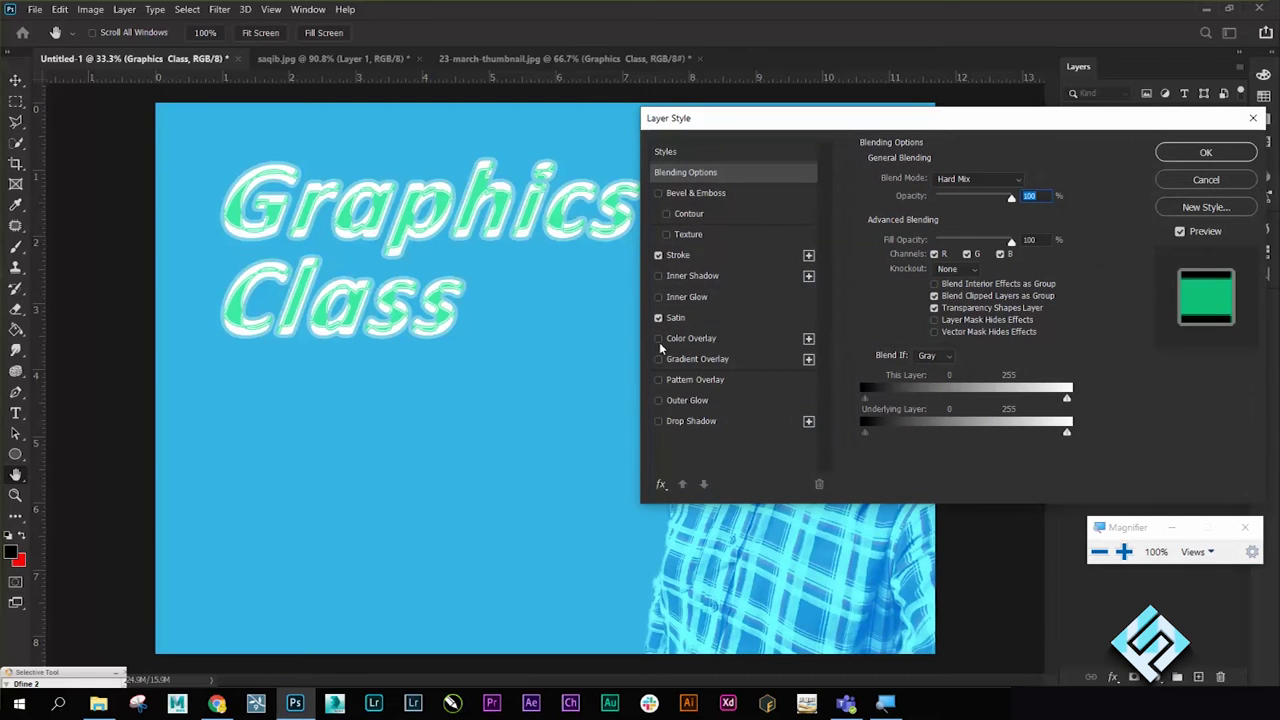
# - Add a black Color Overlay at Normal blend mode to the Graphics Class text
pyautogui.click(663, 319)
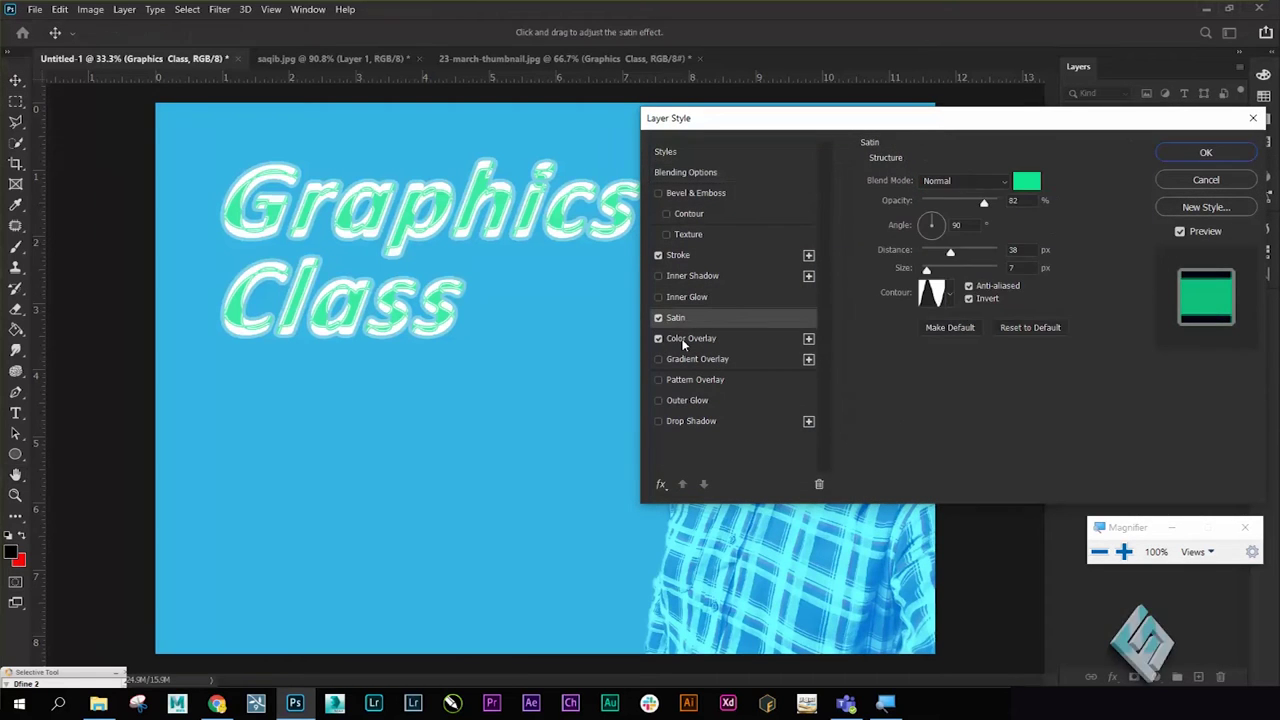
pyautogui.click(682, 338)
pyautogui.click(1027, 180)
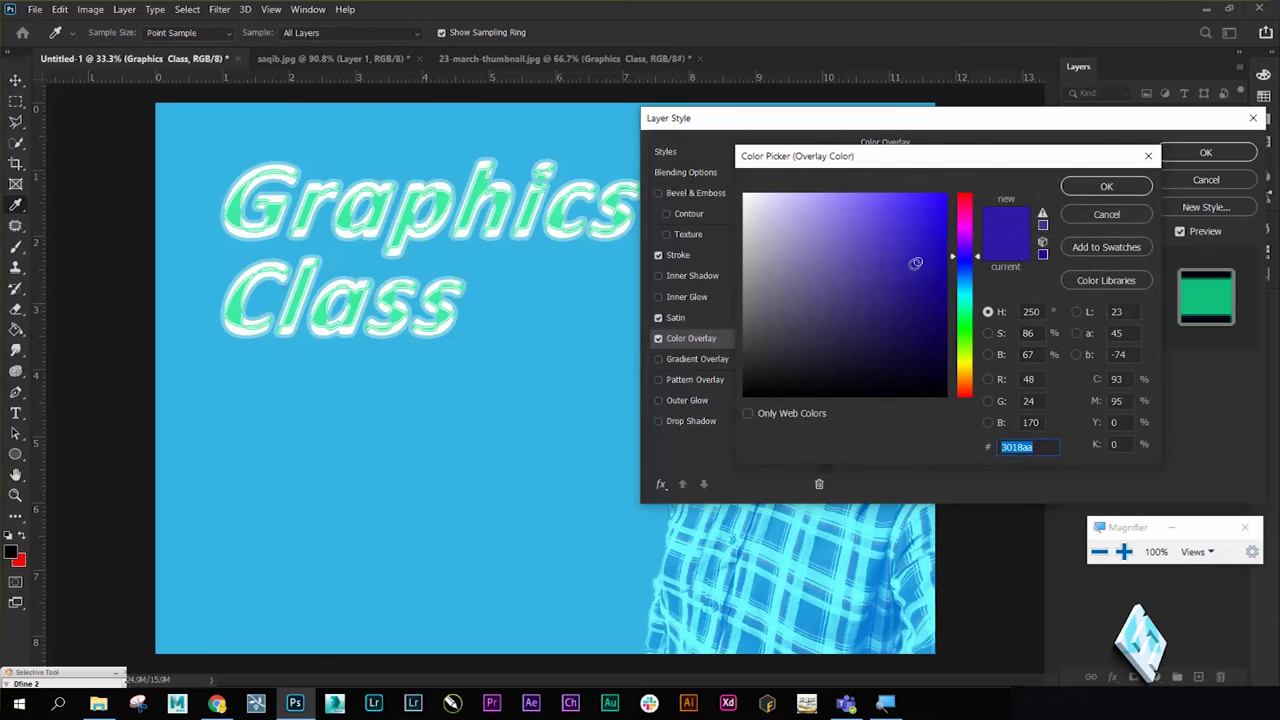
pyautogui.click(748, 396)
pyautogui.click(1100, 187)
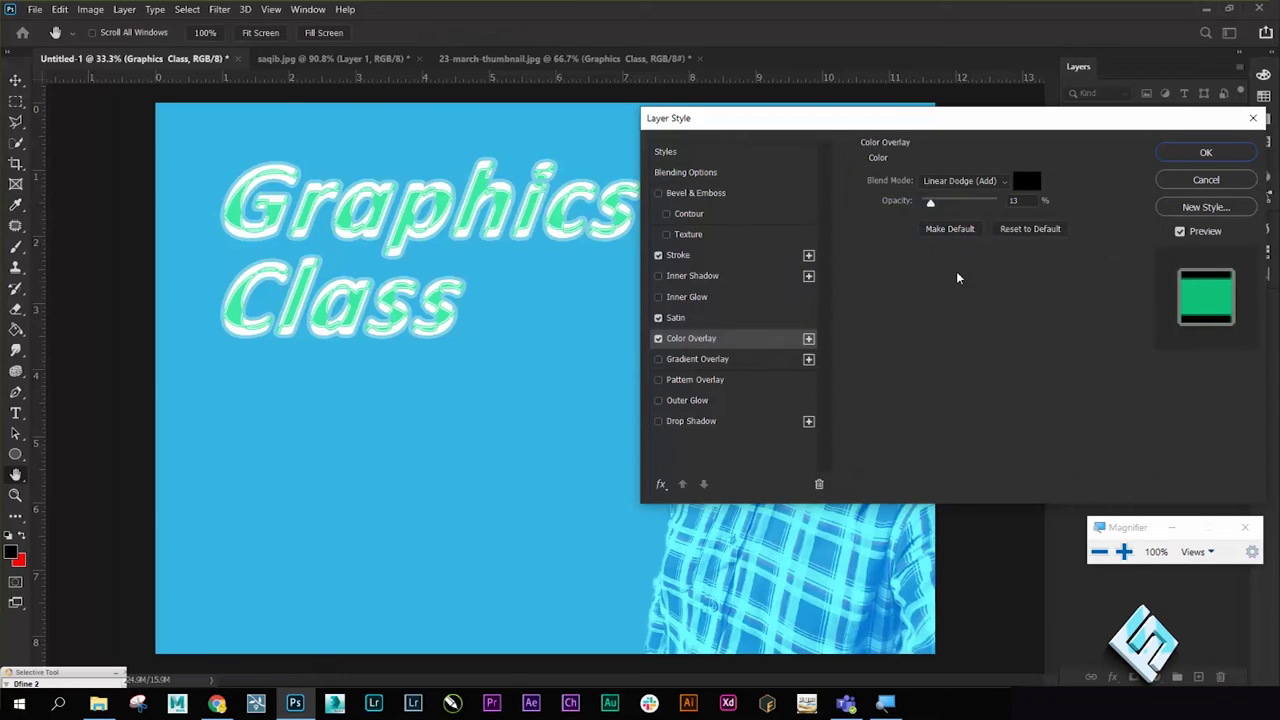
pyautogui.click(955, 181)
pyautogui.click(931, 194)
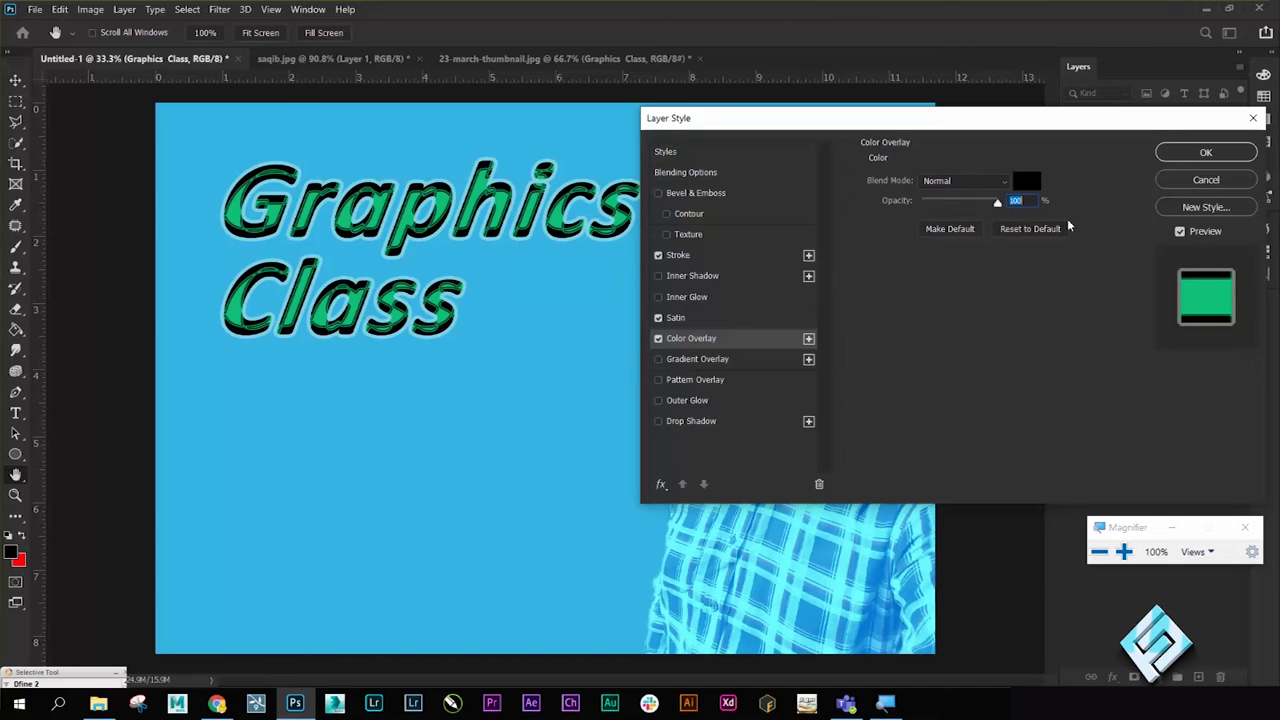
pyautogui.click(1206, 153)
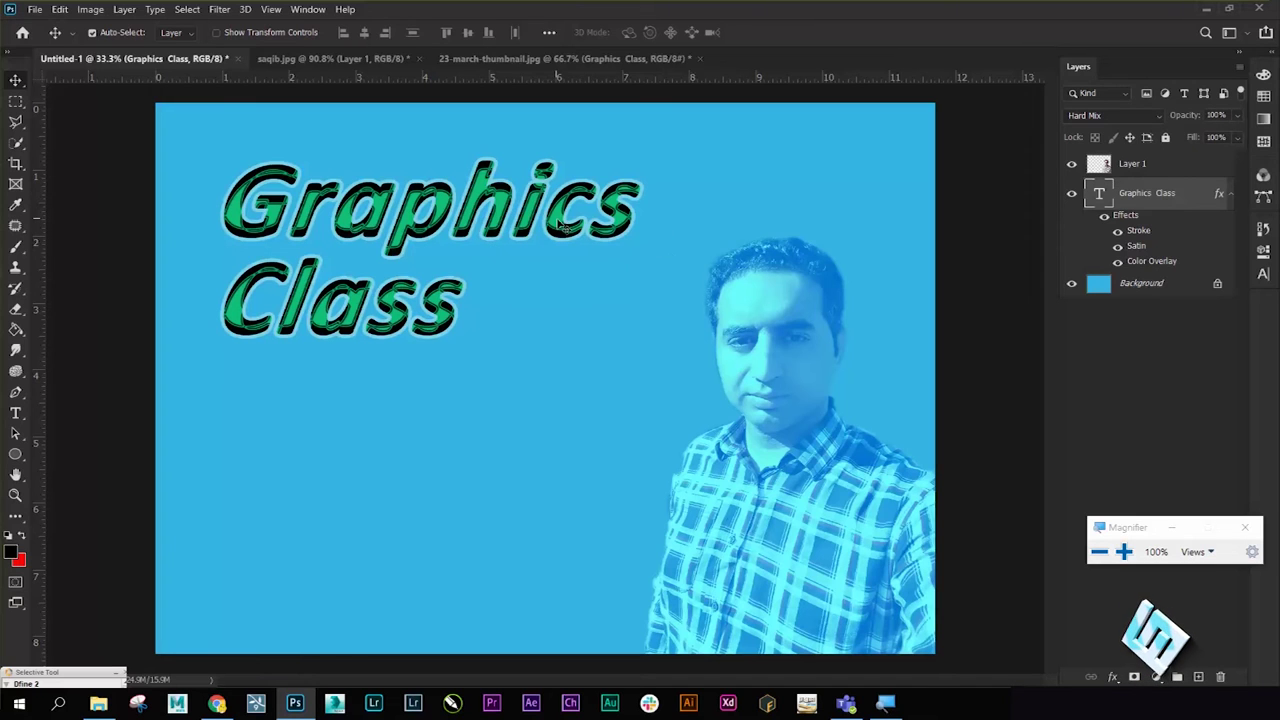
pyautogui.doubleClick(1160, 193)
# - Replace the Color Overlay with a purple-orange-yellow multicolour Gradient Overlay
pyautogui.doubleClick(1188, 200)
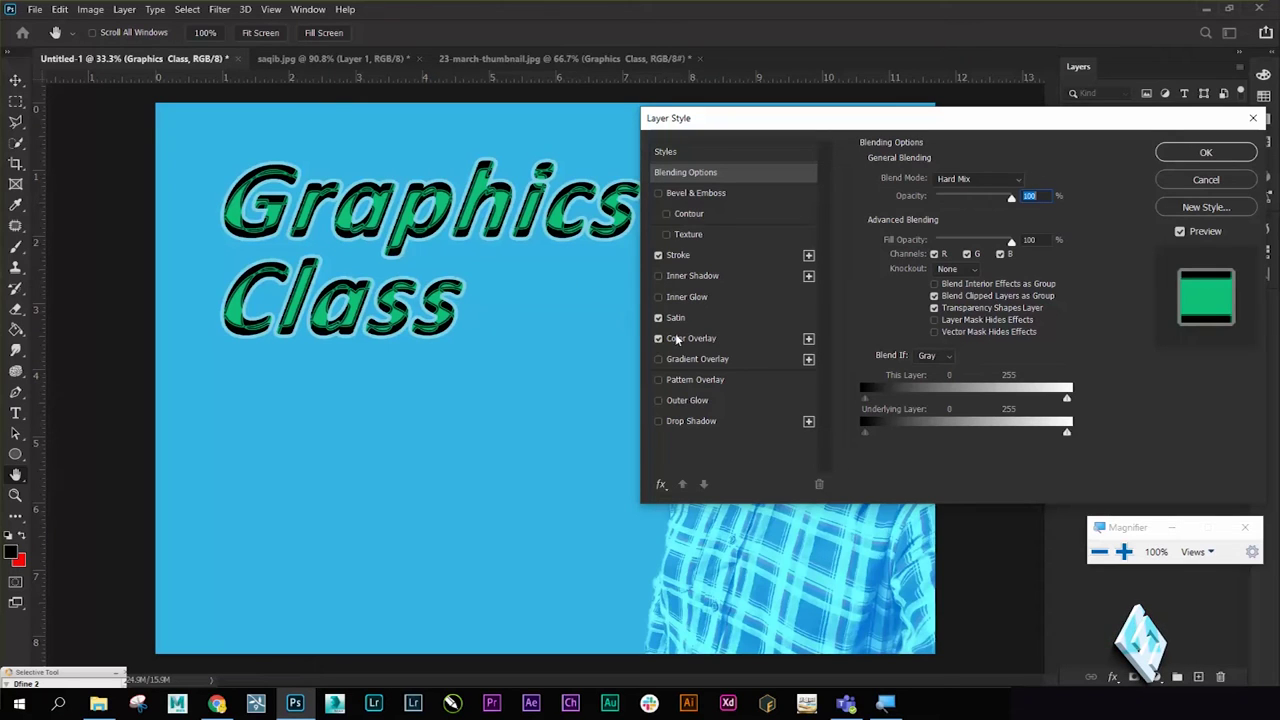
pyautogui.click(659, 360)
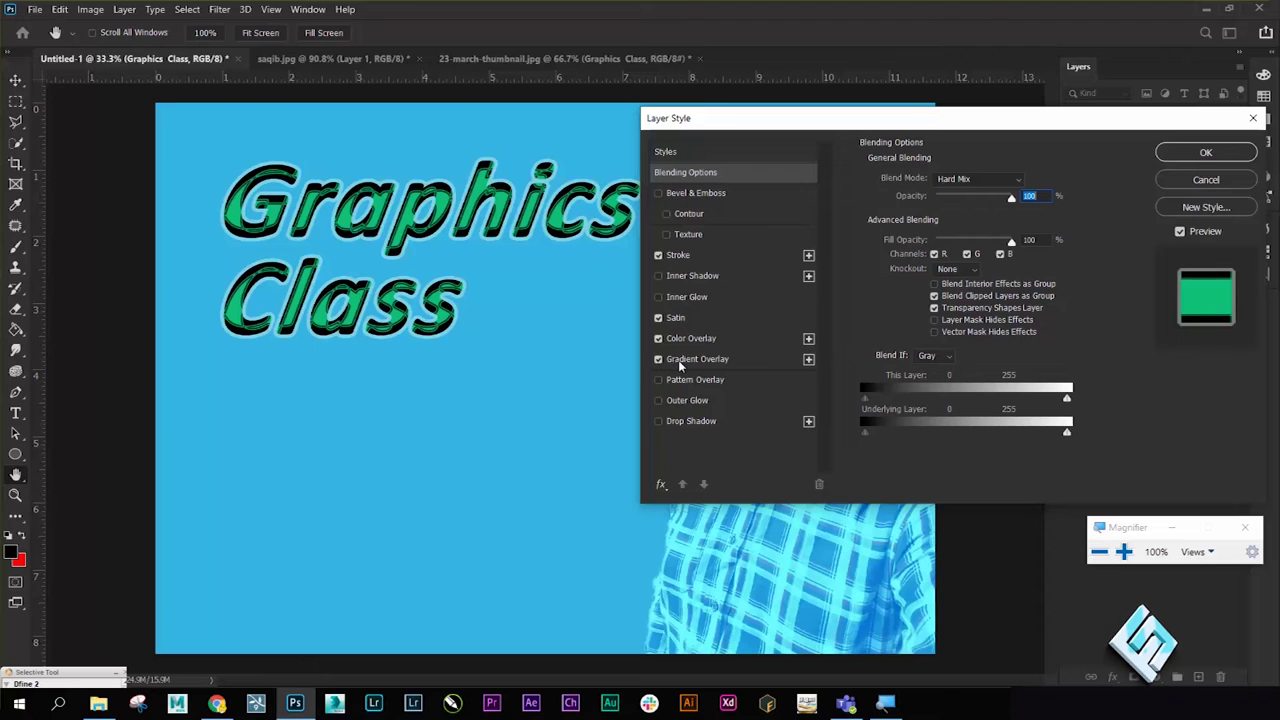
pyautogui.click(659, 339)
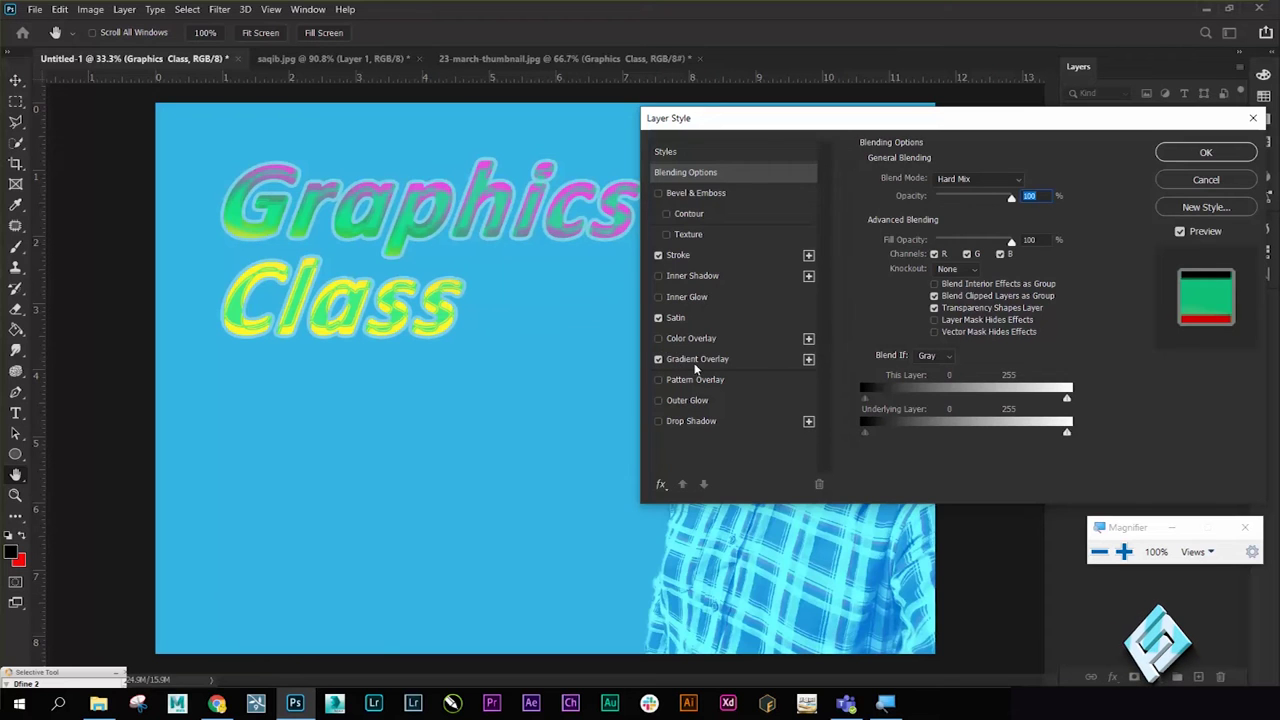
pyautogui.click(696, 359)
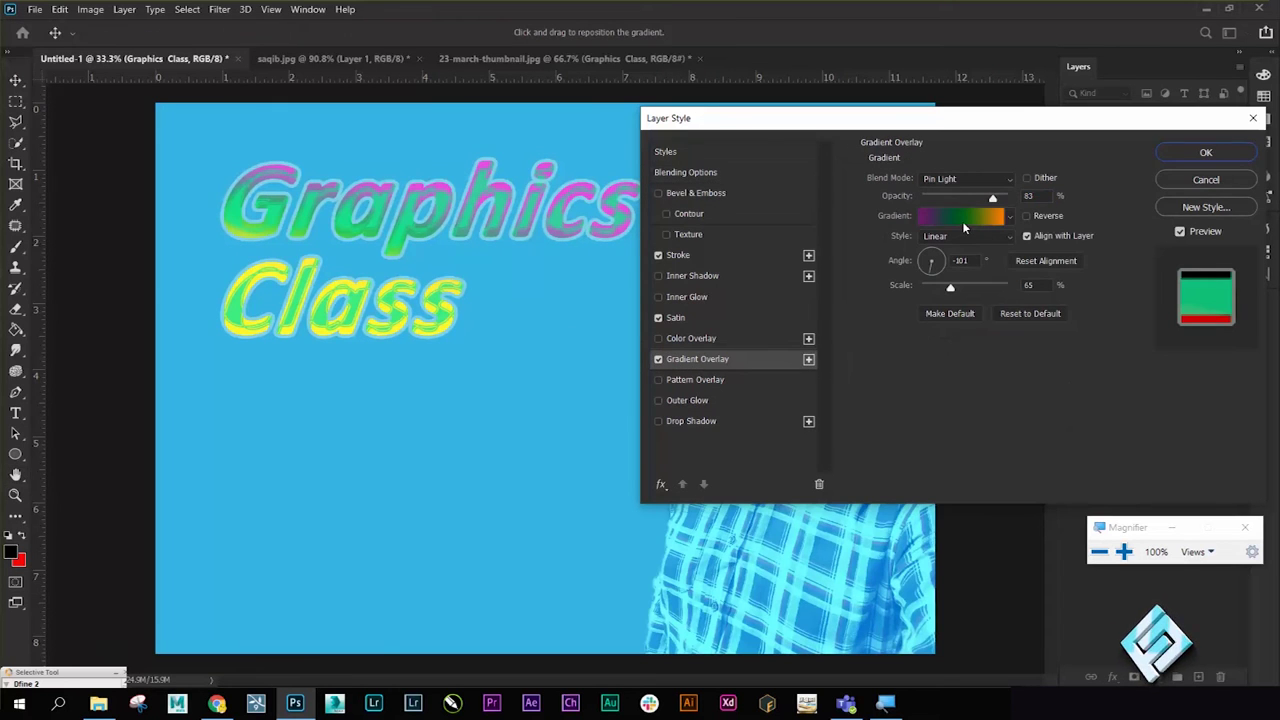
pyautogui.click(1010, 217)
pyautogui.click(1012, 252)
pyautogui.click(1008, 274)
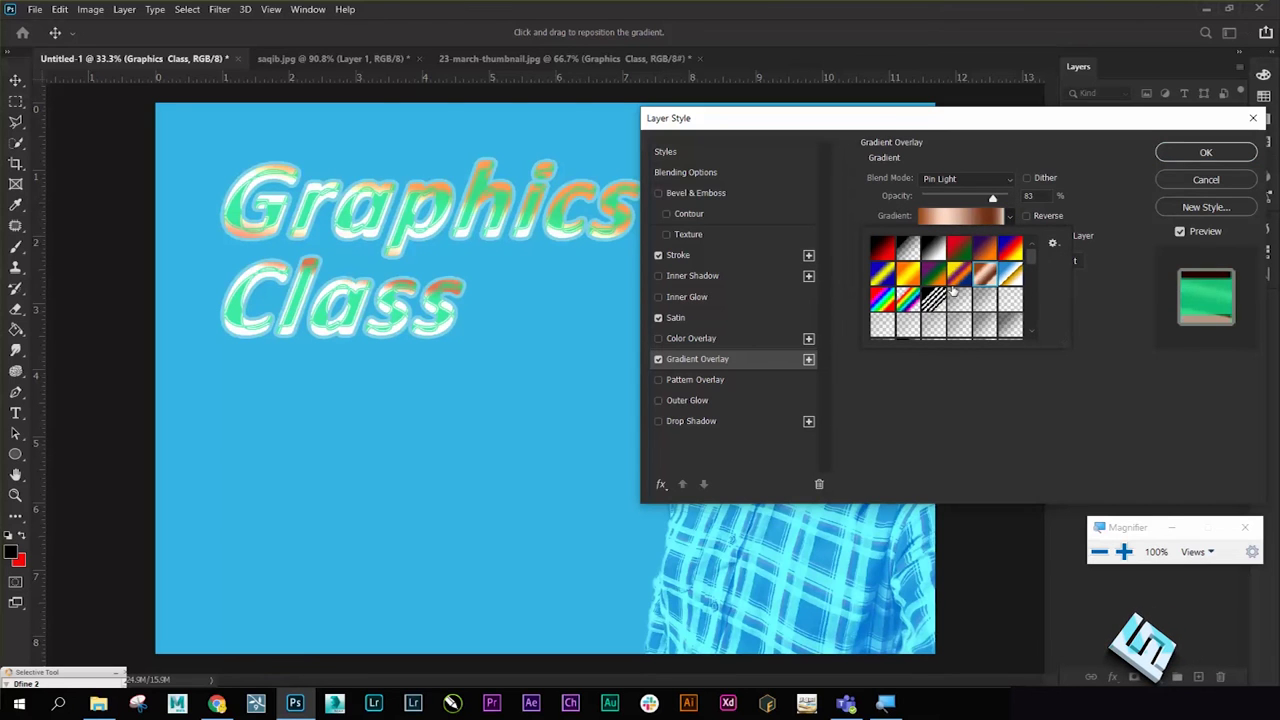
pyautogui.click(955, 280)
pyautogui.click(1121, 330)
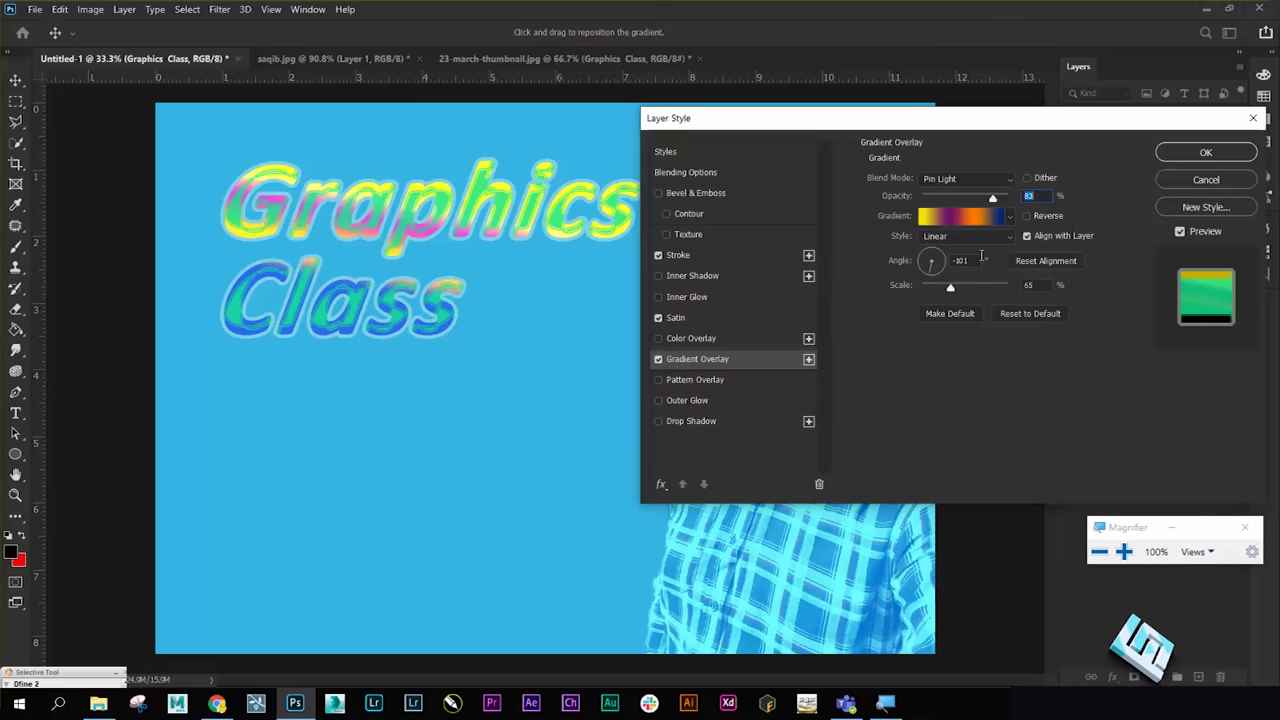
# - Set the gradient to 32° angle, 146% scale, 100% opacity, Normal blend, and turn Satin off
pyautogui.moveTo(935, 270); pyautogui.dragTo(933, 260)
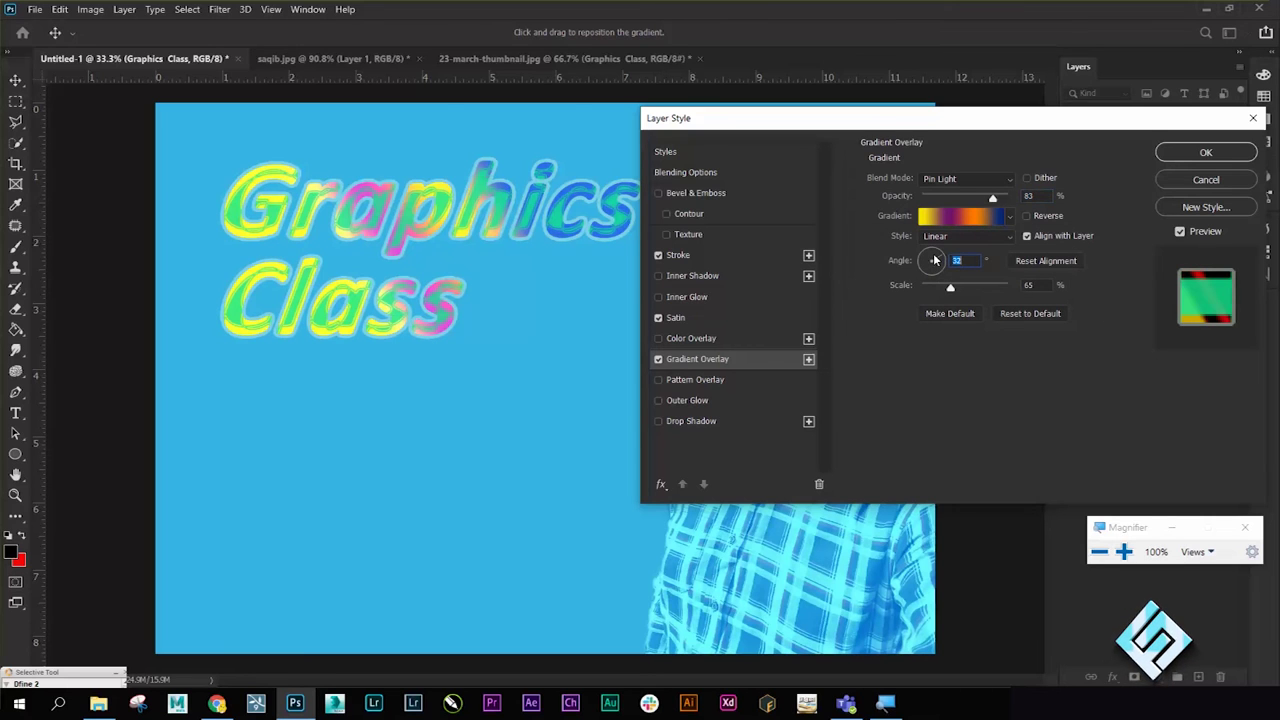
pyautogui.moveTo(963, 290)
pyautogui.mouseDown()
pyautogui.moveTo(951, 290)
pyautogui.moveTo(1030, 288)
pyautogui.moveTo(1007, 292)
pyautogui.mouseUp()
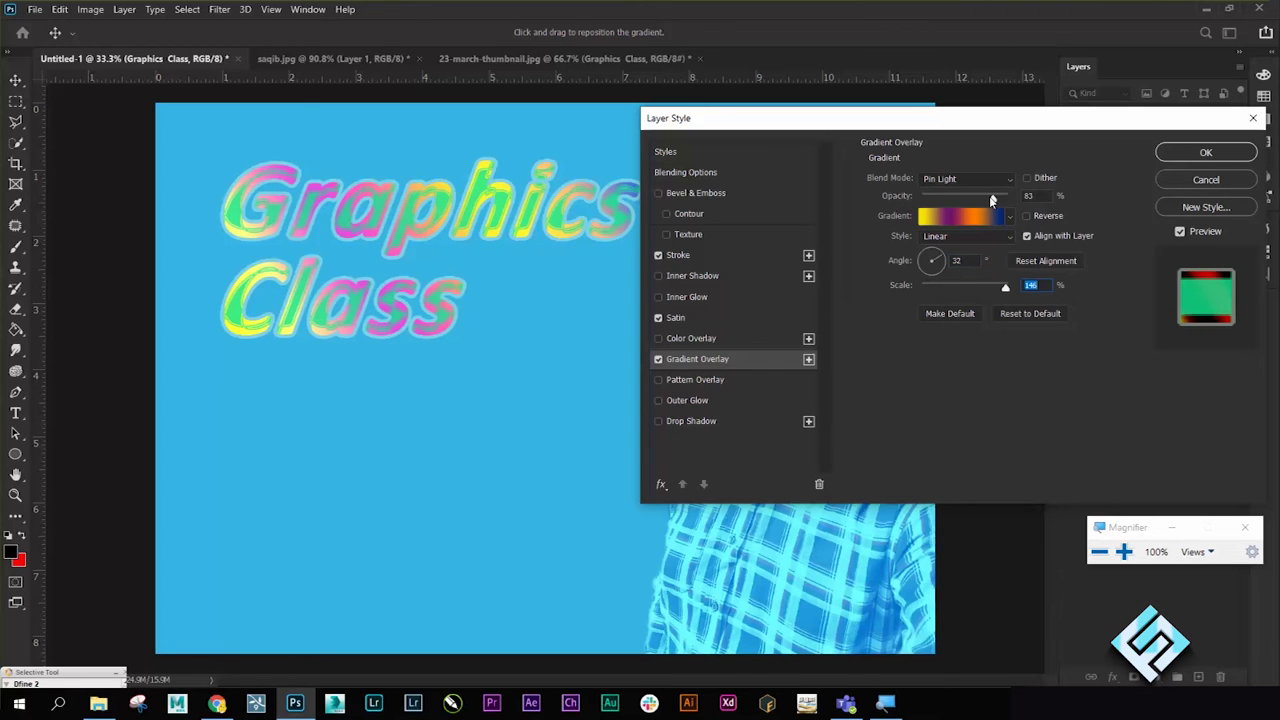
pyautogui.moveTo(991, 201)
pyautogui.mouseDown()
pyautogui.moveTo(1012, 201)
pyautogui.moveTo(894, 204)
pyautogui.moveTo(1014, 200)
pyautogui.mouseUp()
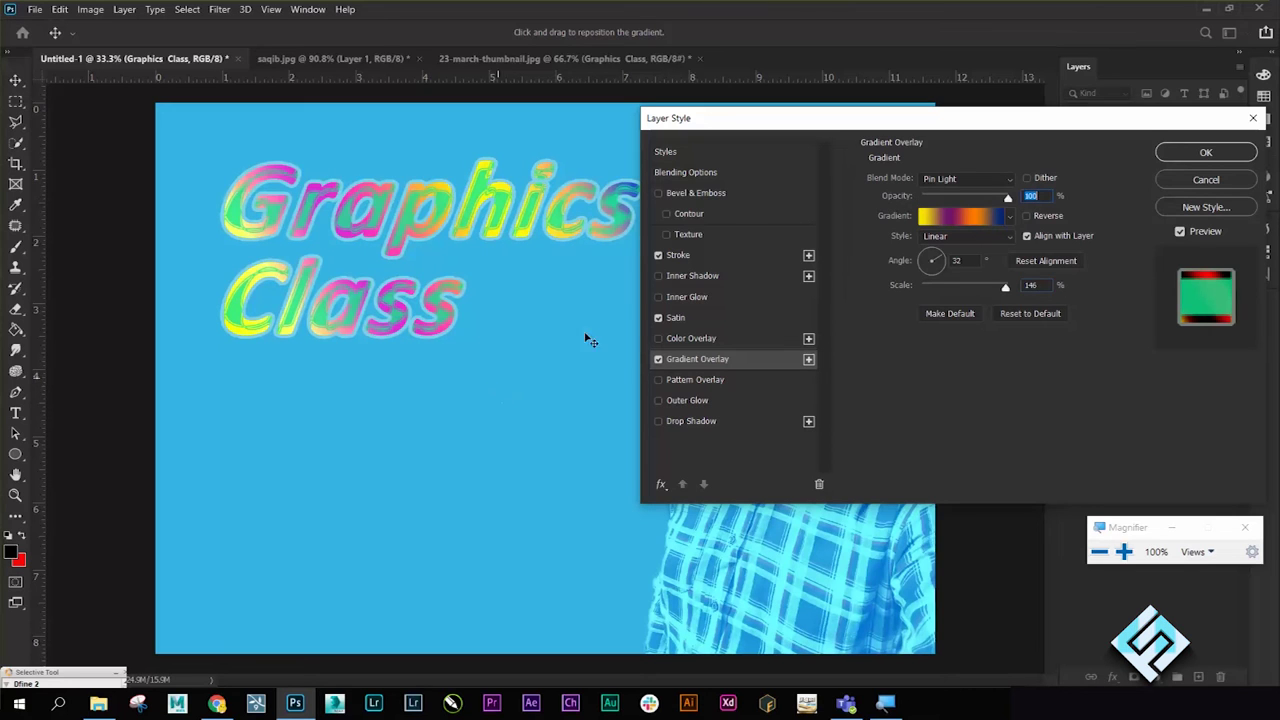
pyautogui.click(658, 318)
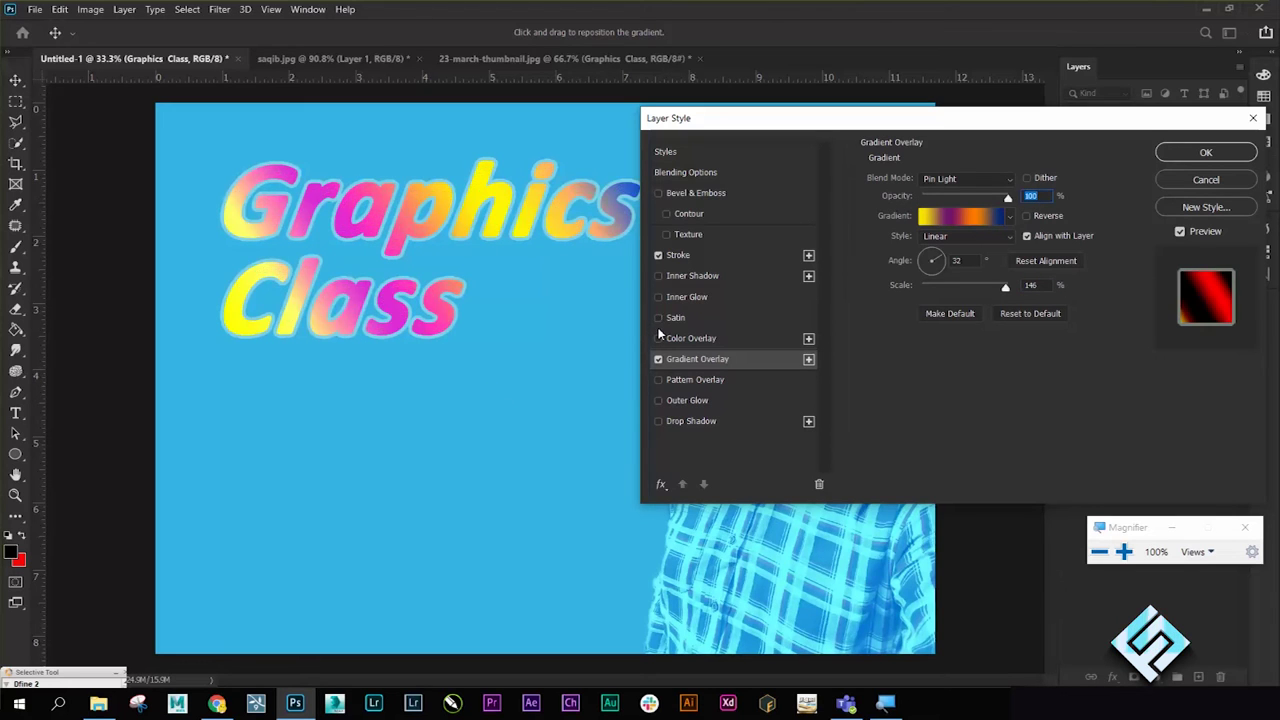
pyautogui.click(965, 178)
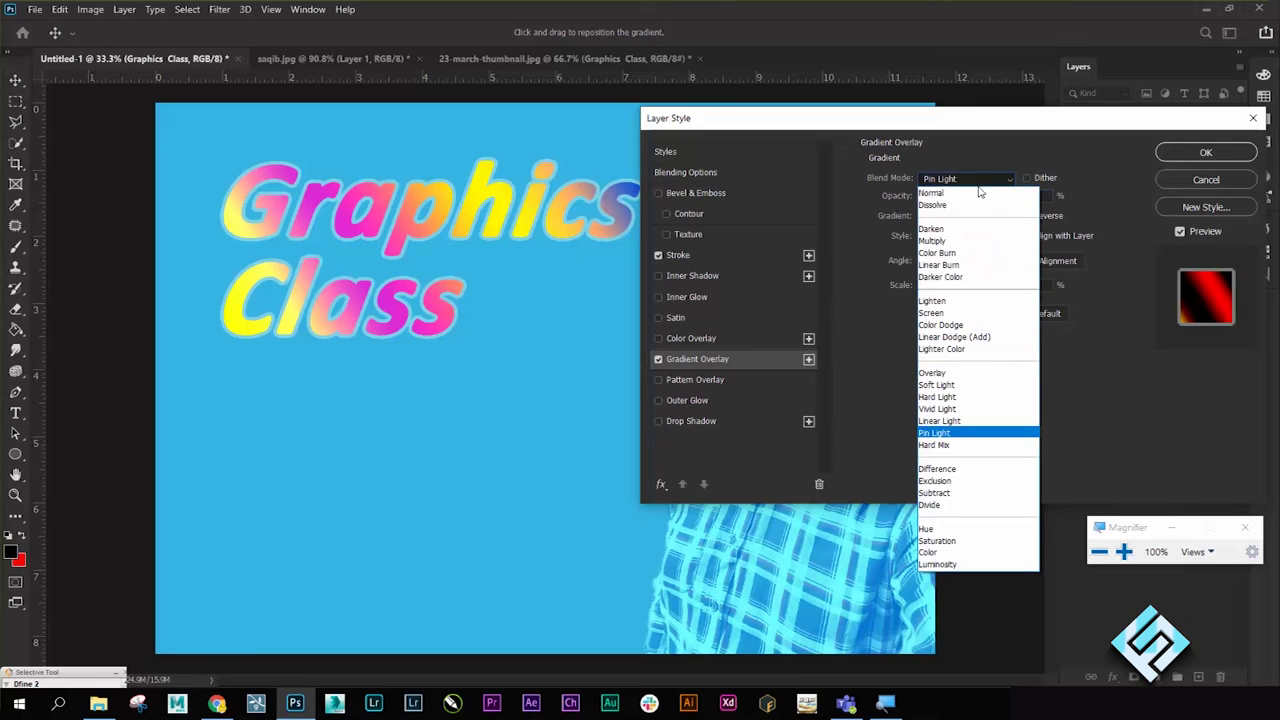
pyautogui.click(980, 190)
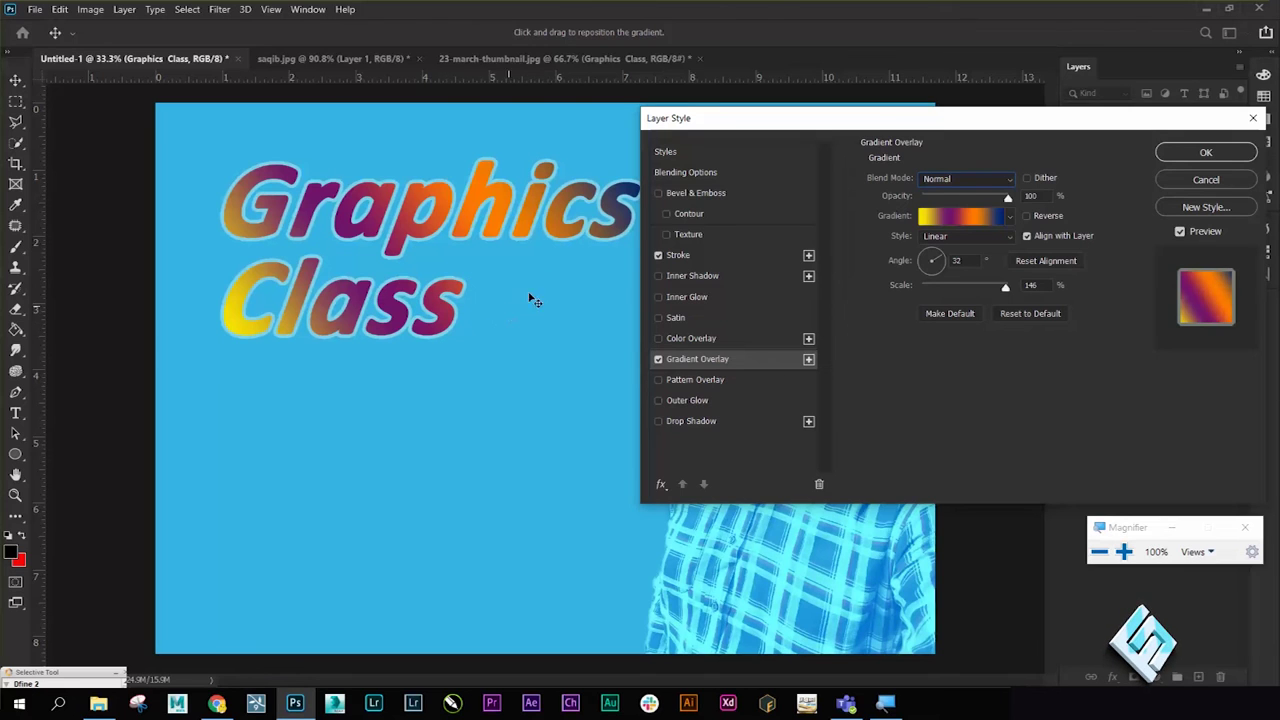
# - Add a noise Pattern Overlay at 53% scale and turn off Gradient Overlay and Stroke
pyautogui.click(683, 381)
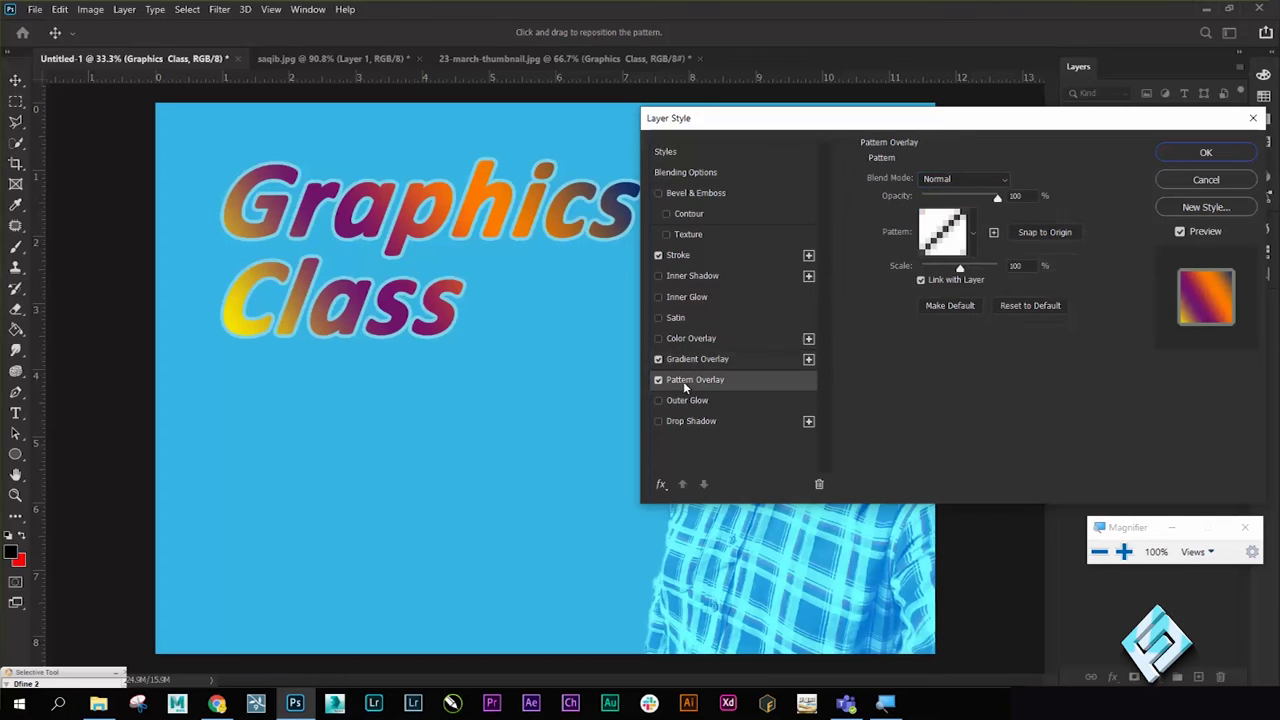
pyautogui.click(973, 232)
pyautogui.click(966, 307)
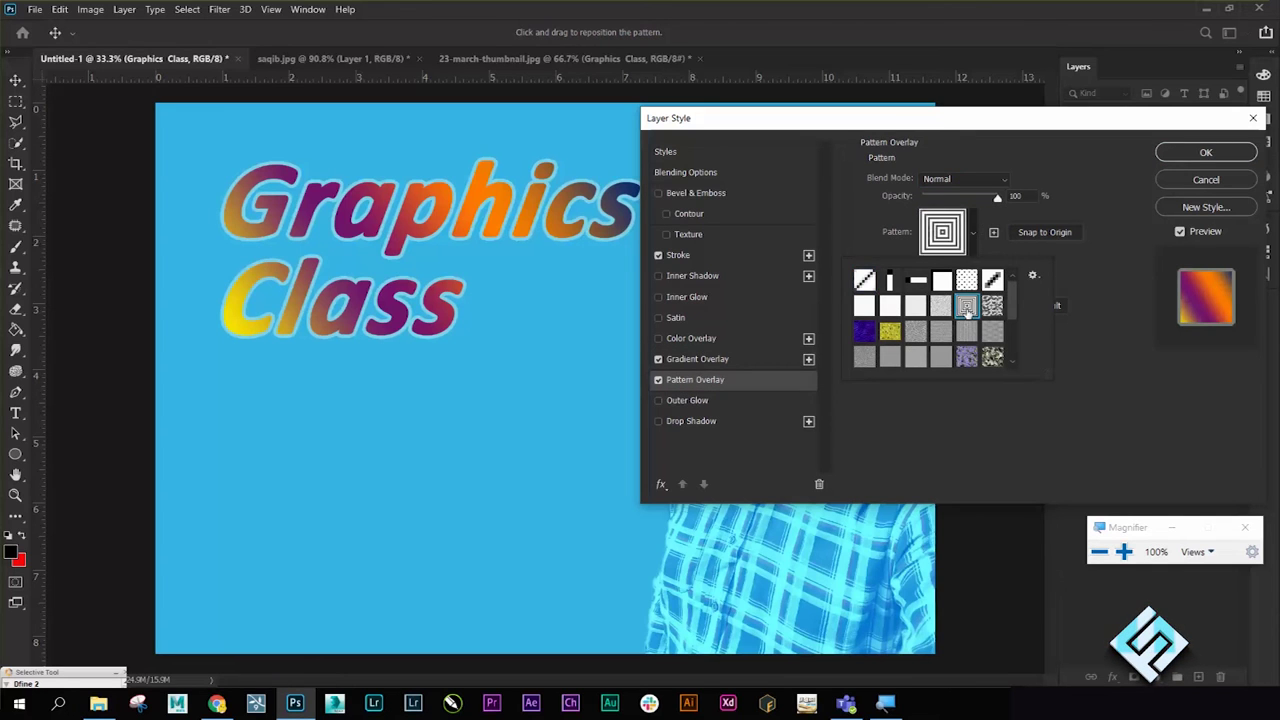
pyautogui.click(940, 305)
pyautogui.click(940, 330)
pyautogui.click(1097, 317)
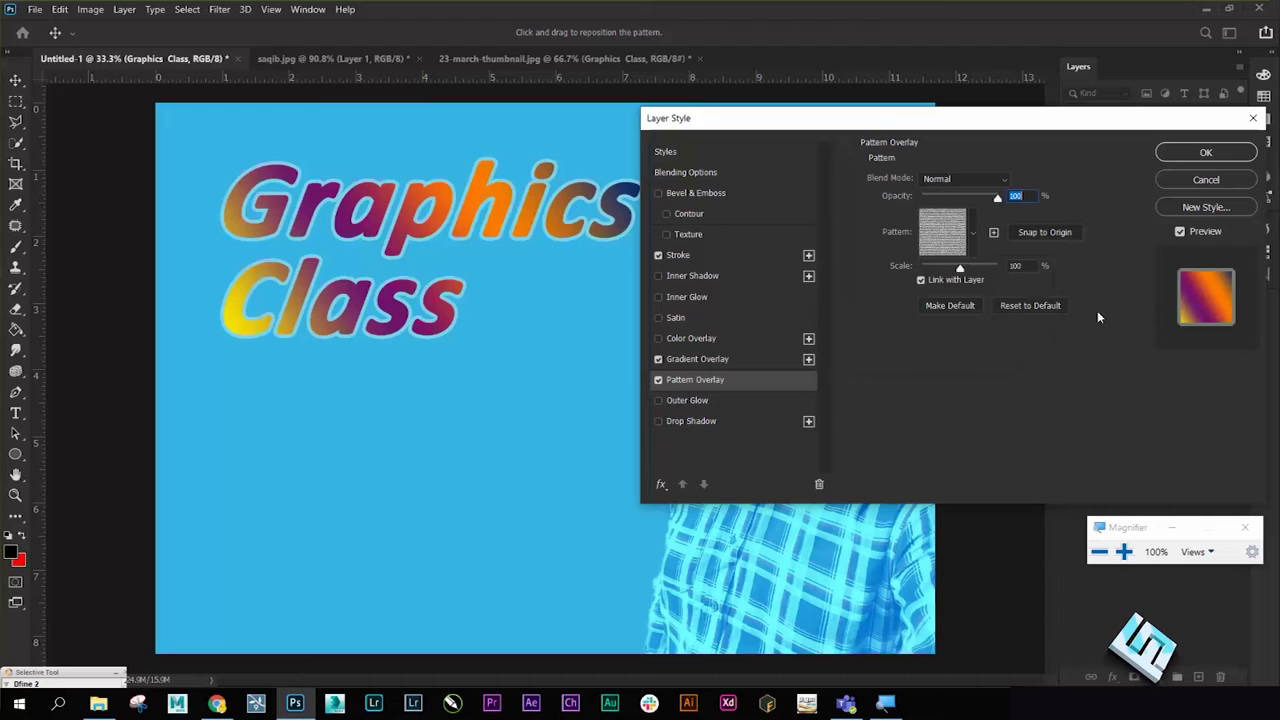
pyautogui.moveTo(962, 269); pyautogui.dragTo(941, 269)
pyautogui.click(997, 199)
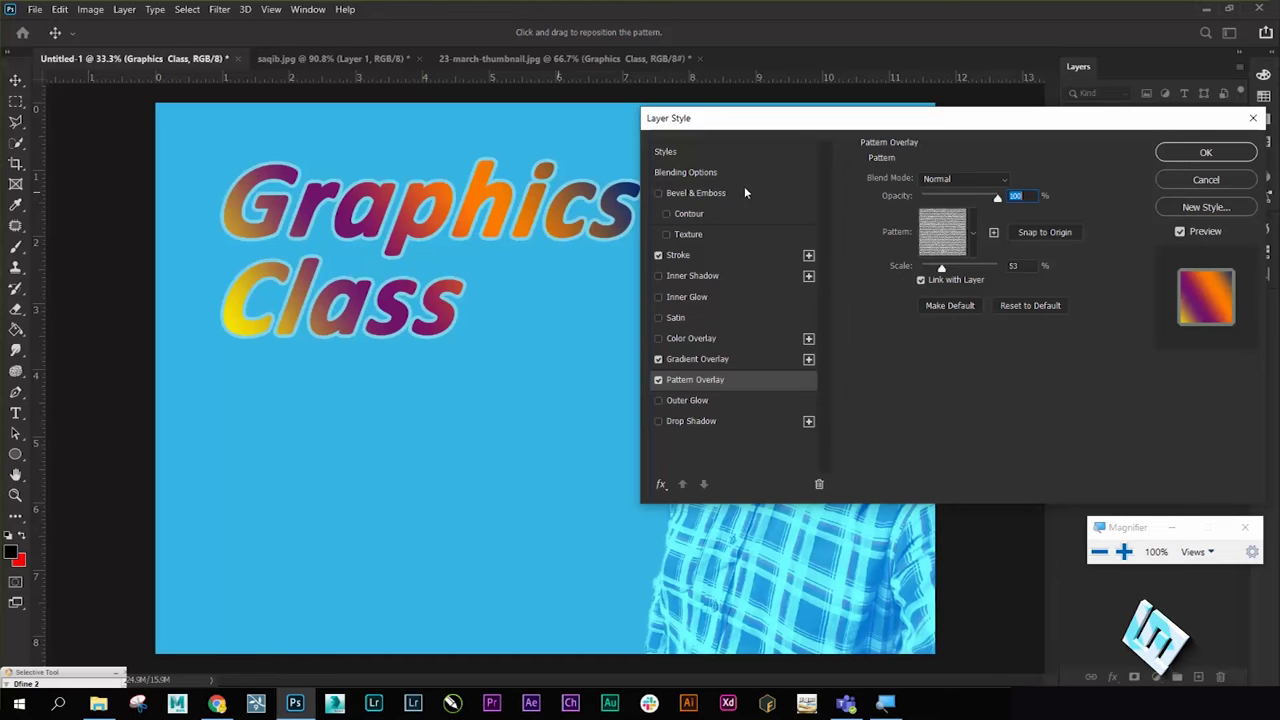
pyautogui.click(660, 359)
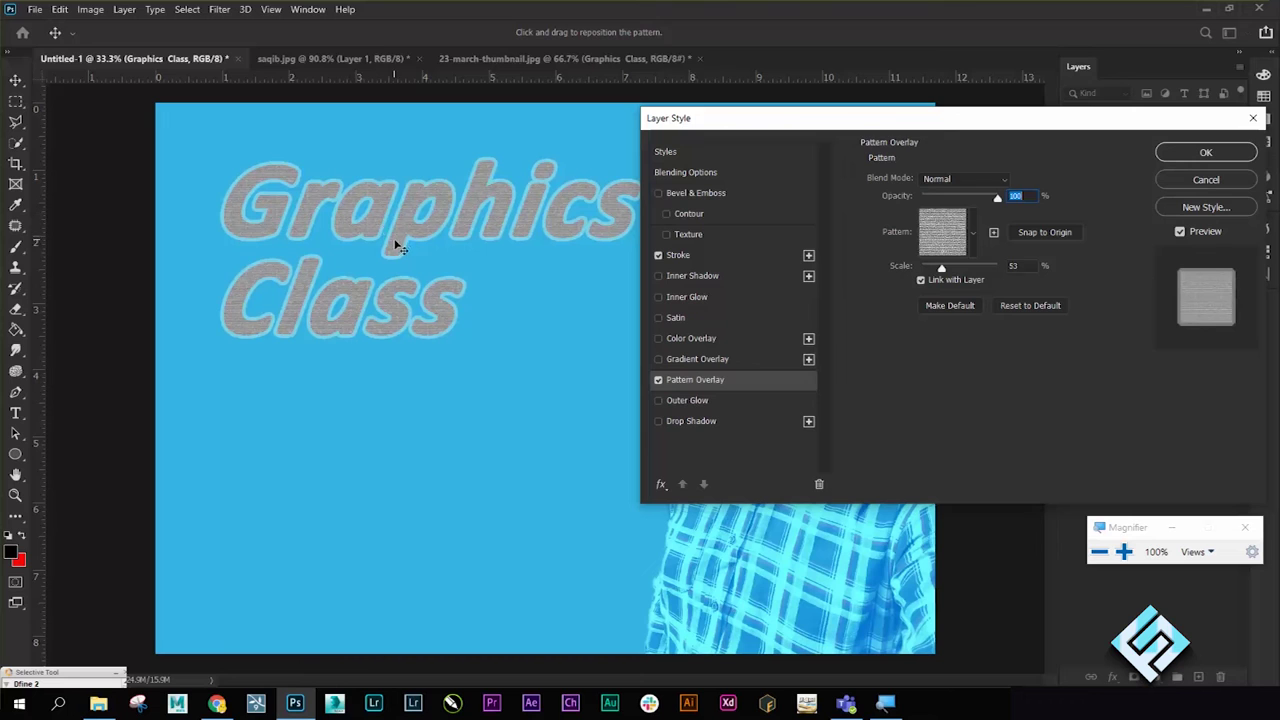
pyautogui.click(658, 255)
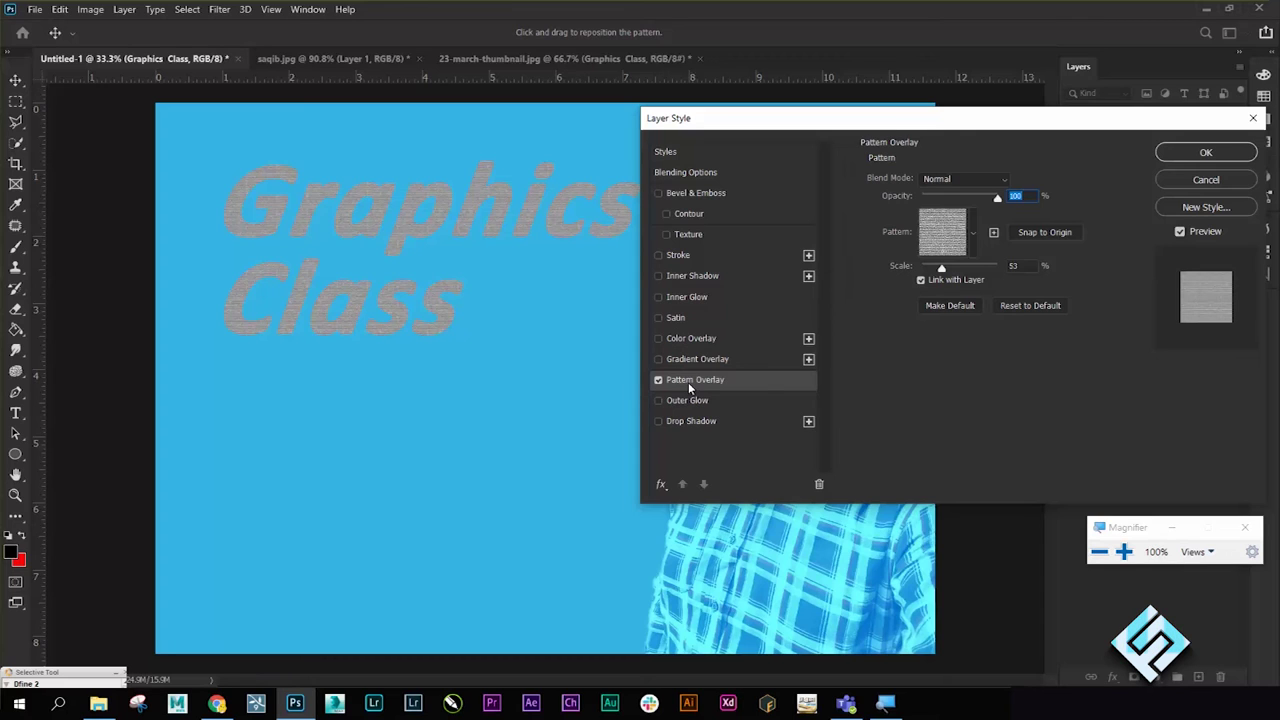
# - Switch to the pink speckle pattern, then enable Outer Glow and disable Pattern Overlay
pyautogui.click(974, 231)
pyautogui.click(966, 305)
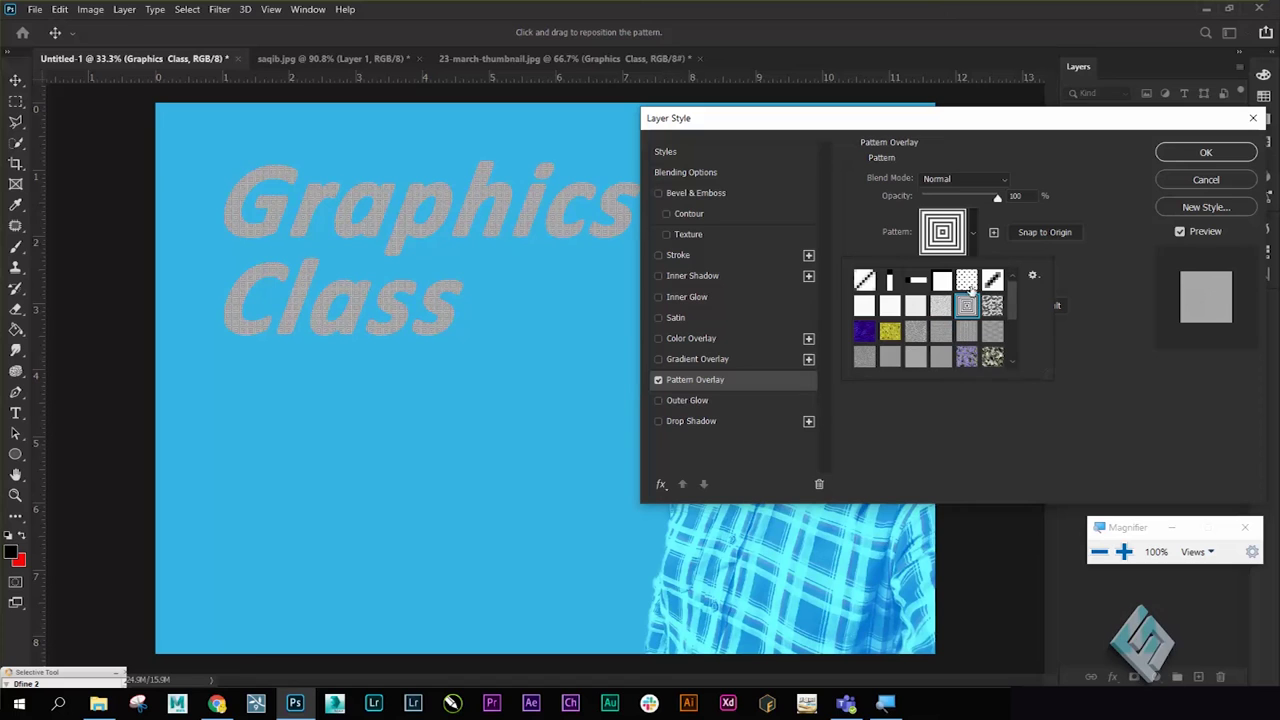
pyautogui.click(992, 280)
pyautogui.click(992, 305)
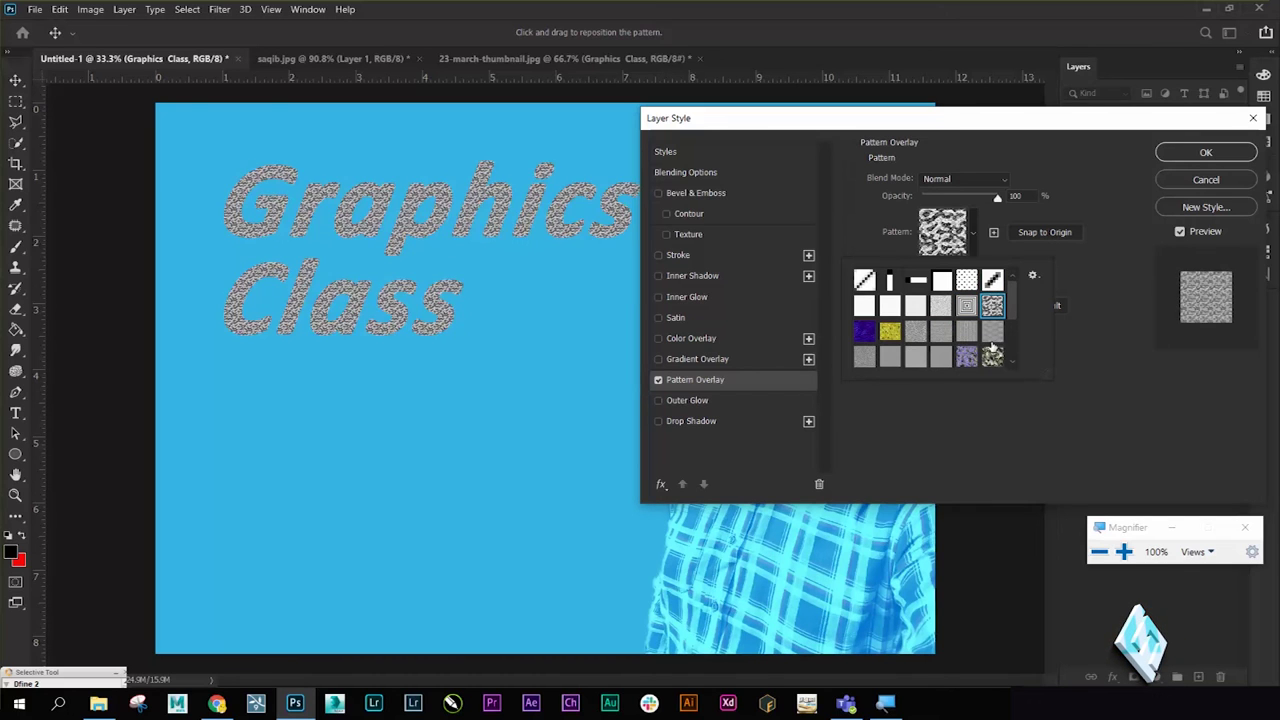
pyautogui.click(990, 335)
pyautogui.scroll(-2, 1008, 320)
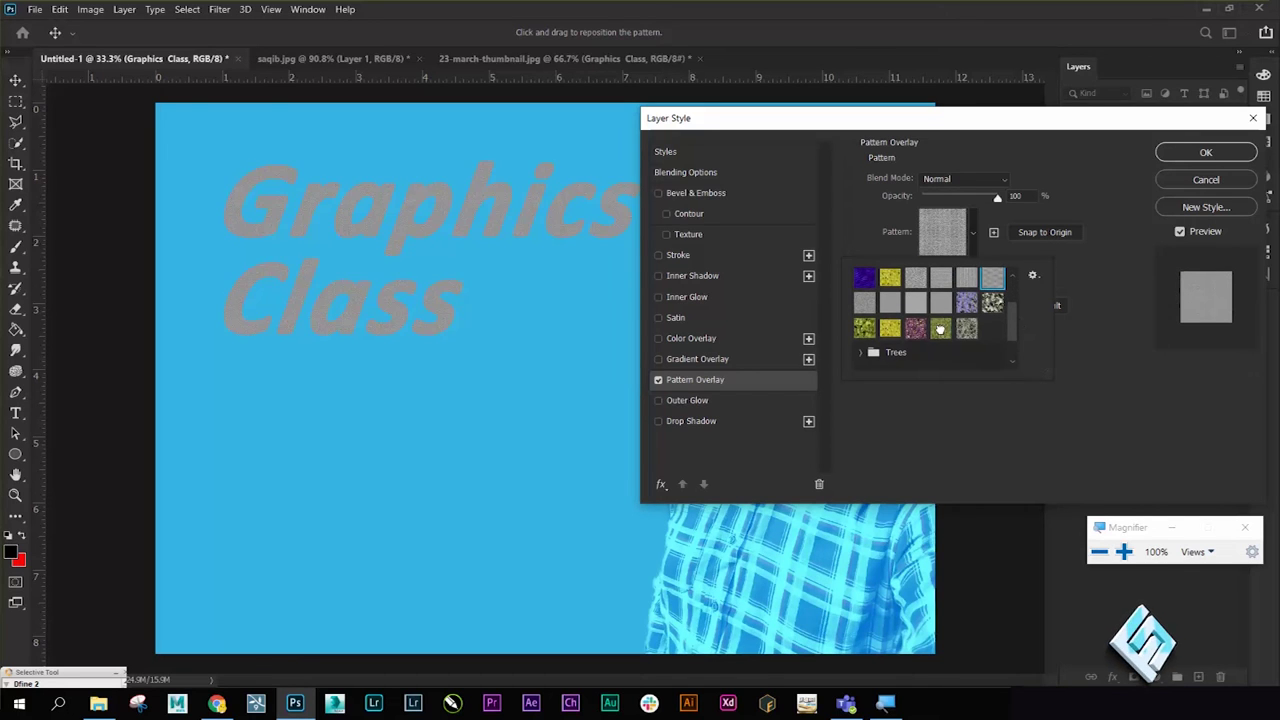
pyautogui.click(940, 330)
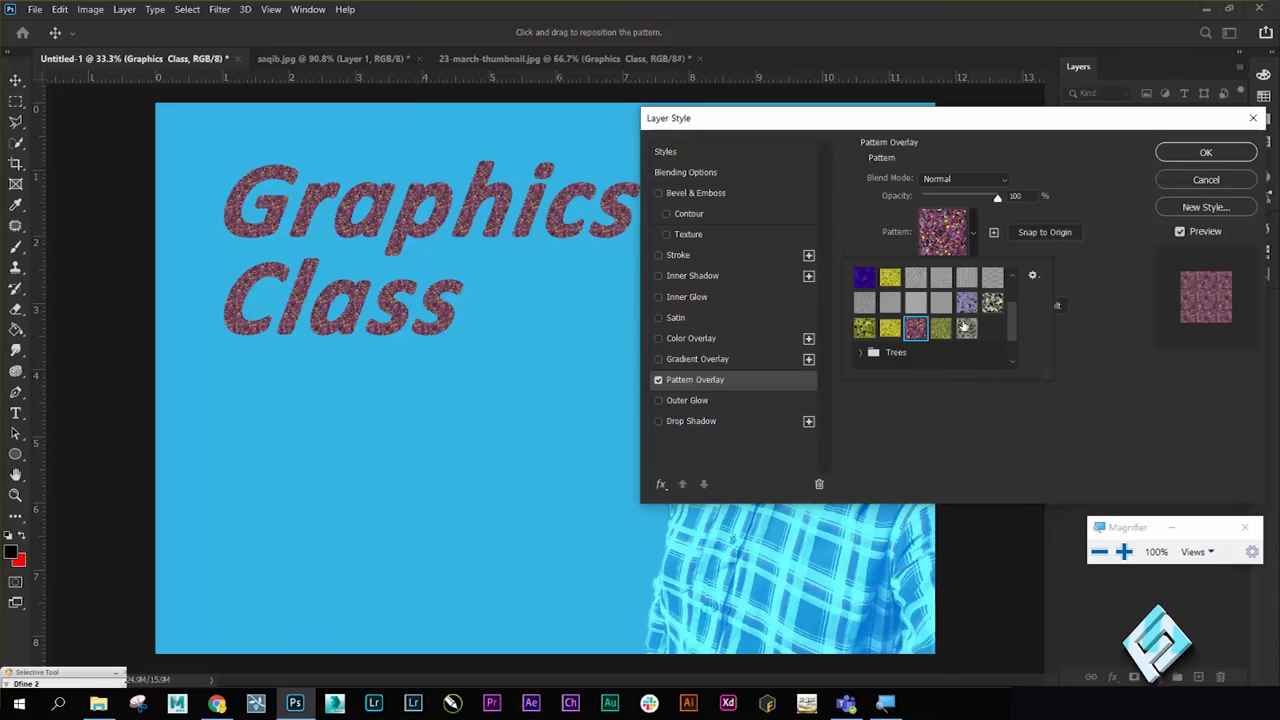
pyautogui.click(1101, 297)
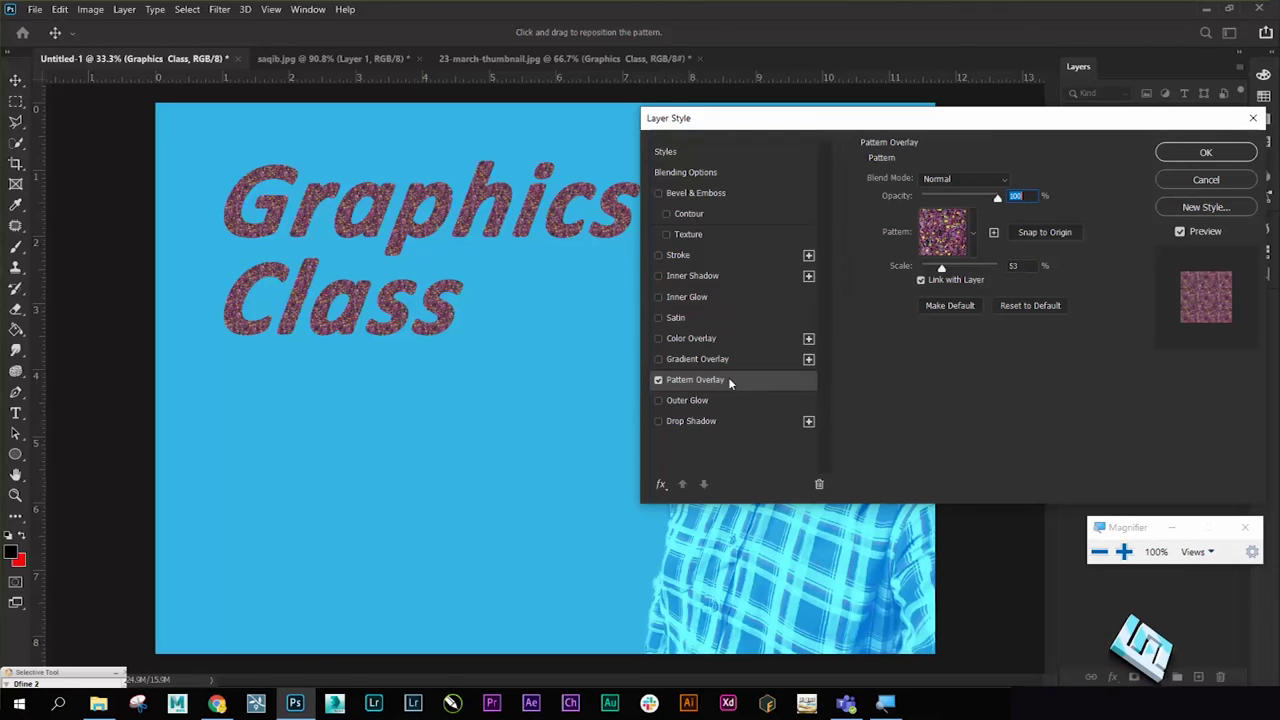
pyautogui.click(676, 400)
pyautogui.click(658, 380)
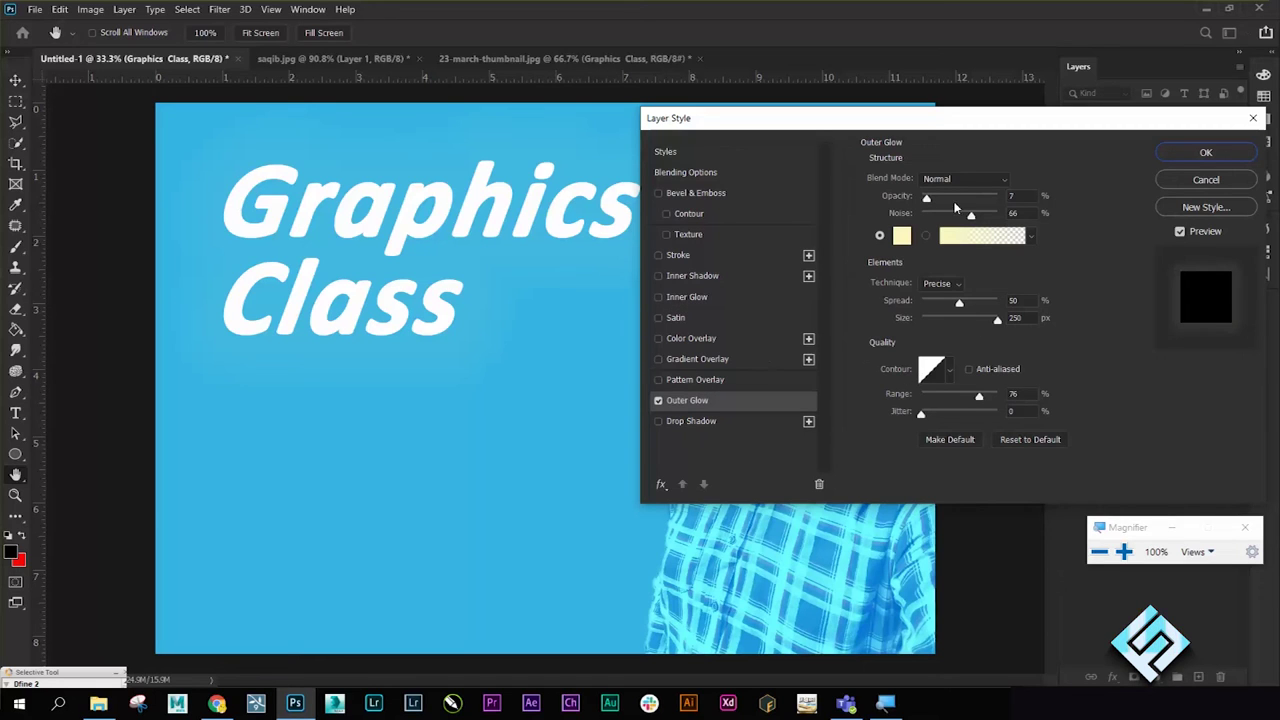
# - Set the outer glow to 63% opacity and about 57 px size
pyautogui.moveTo(999, 321); pyautogui.dragTo(987, 322)
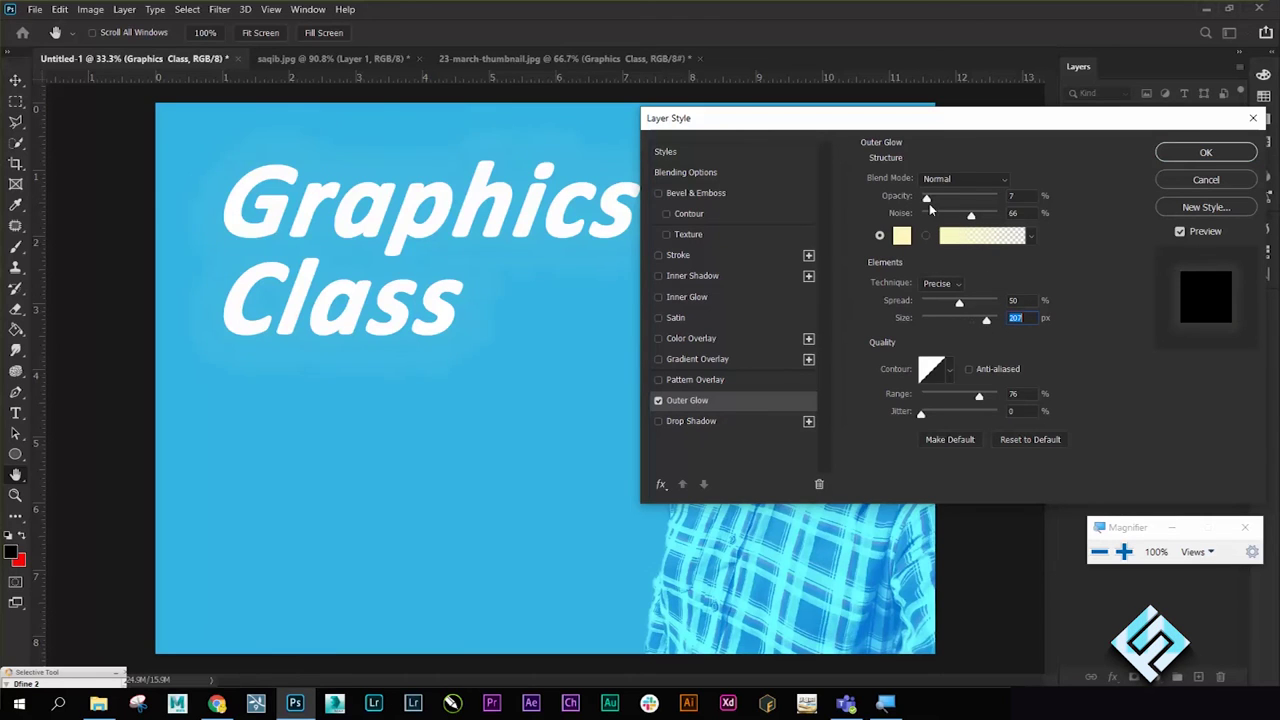
pyautogui.moveTo(930, 199)
pyautogui.mouseDown()
pyautogui.moveTo(983, 199)
pyautogui.moveTo(969, 199)
pyautogui.mouseUp()
pyautogui.moveTo(987, 320); pyautogui.dragTo(942, 321)
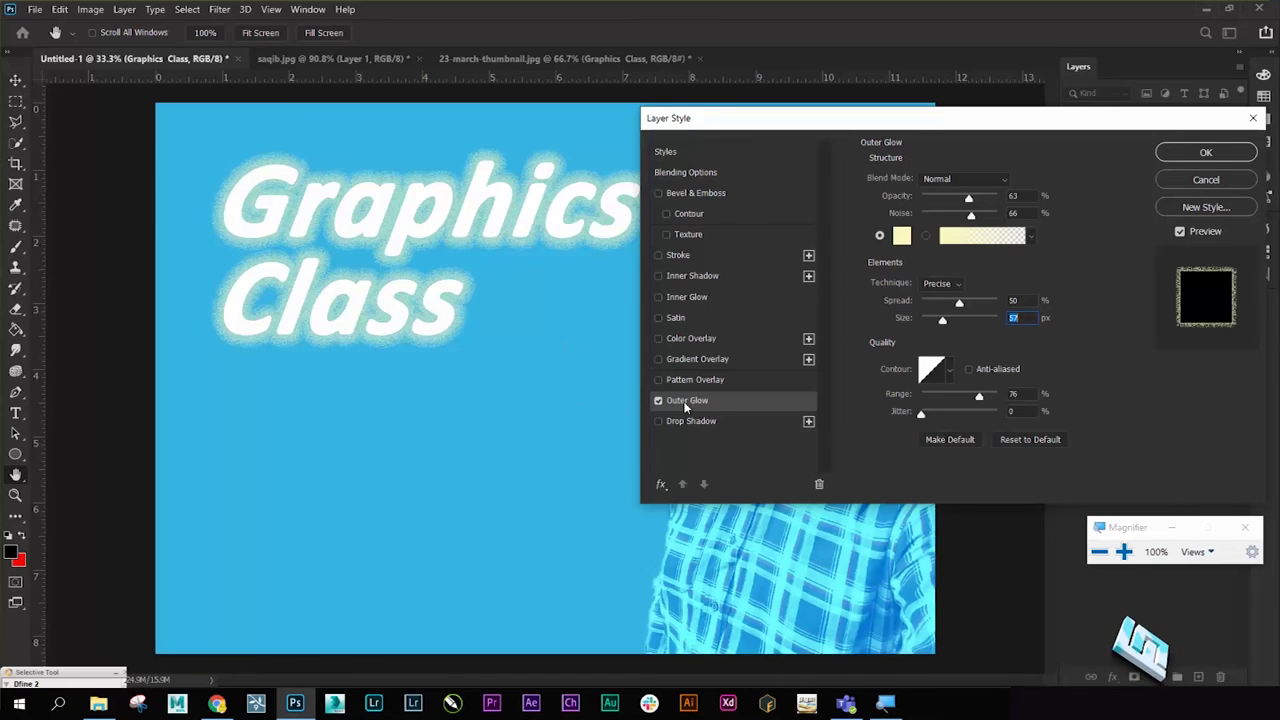
# - Re-enable the Color Overlay and set its colour to the poster's sampled blue
pyautogui.click(658, 338)
pyautogui.click(1026, 180)
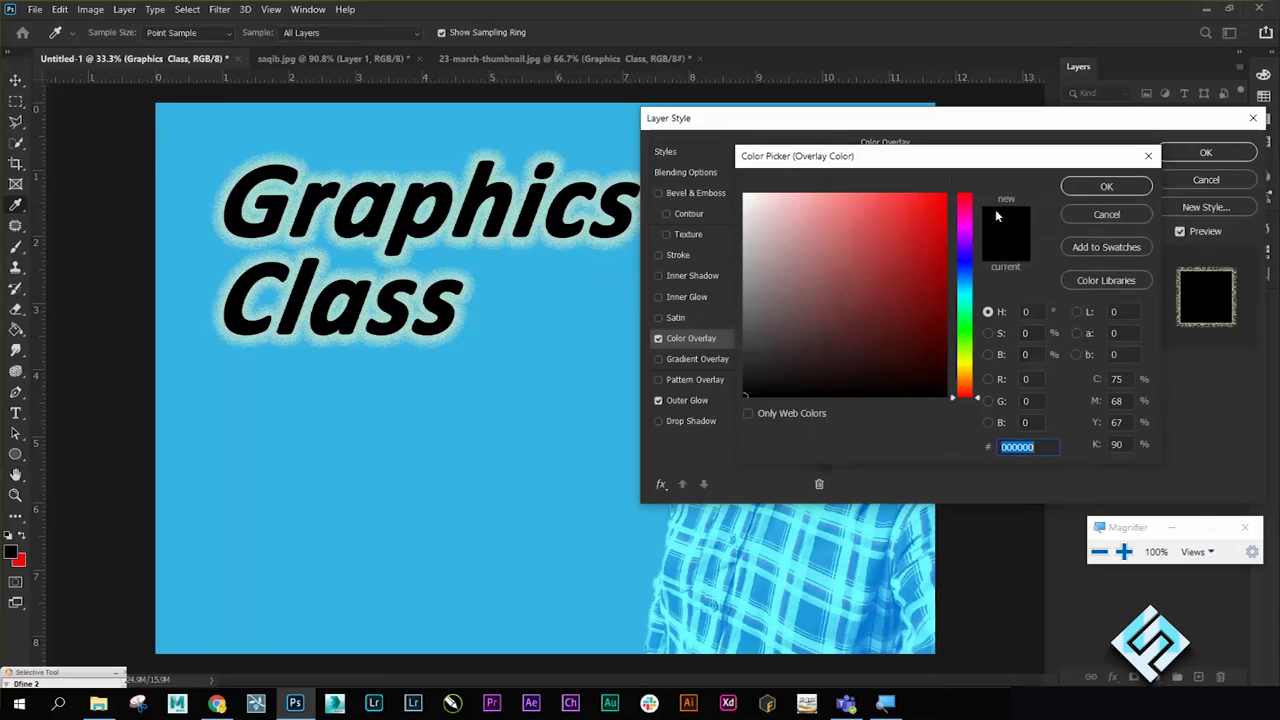
pyautogui.click(502, 425)
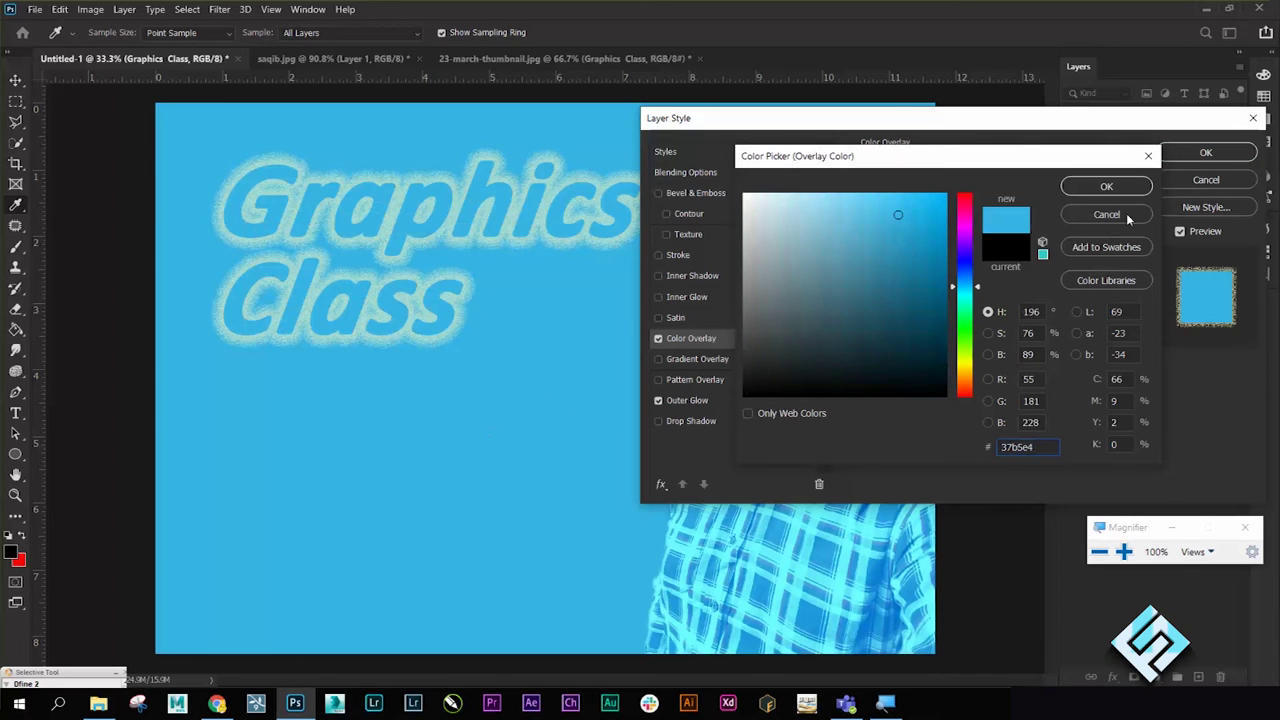
pyautogui.click(1125, 188)
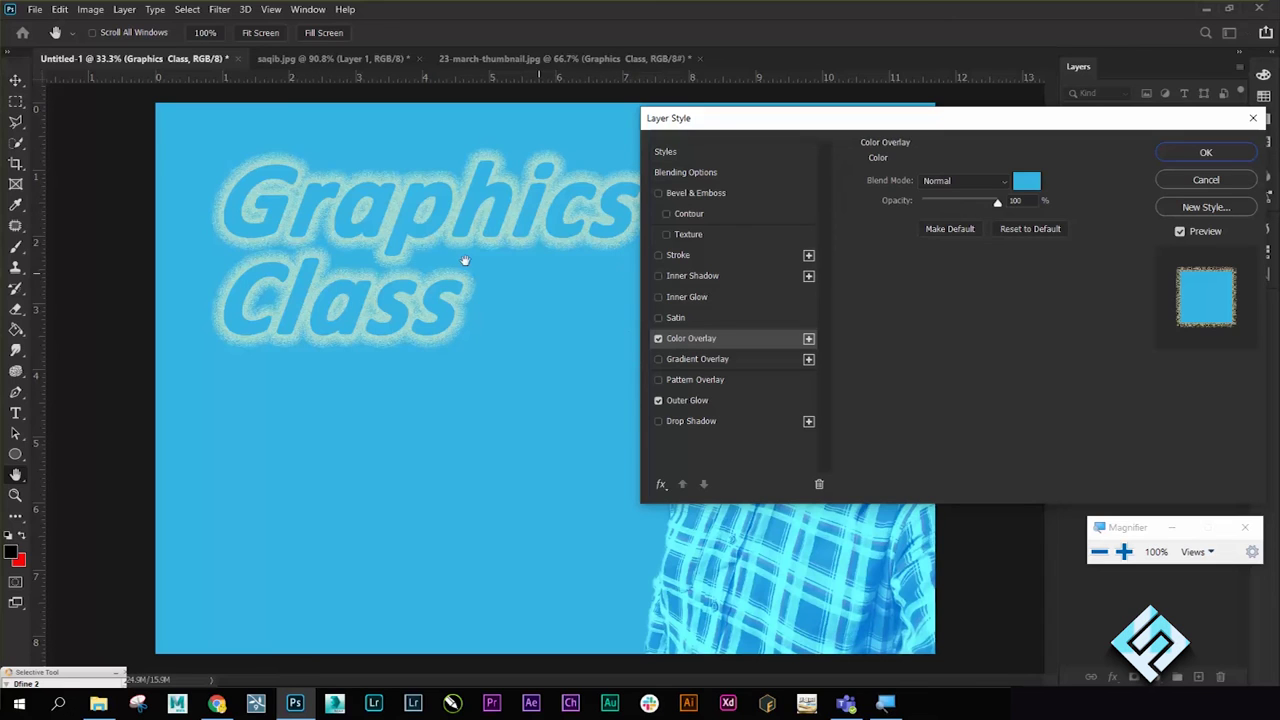
# - Give the Outer Glow a 78% range and a ring-shaped contour preset
pyautogui.click(659, 401)
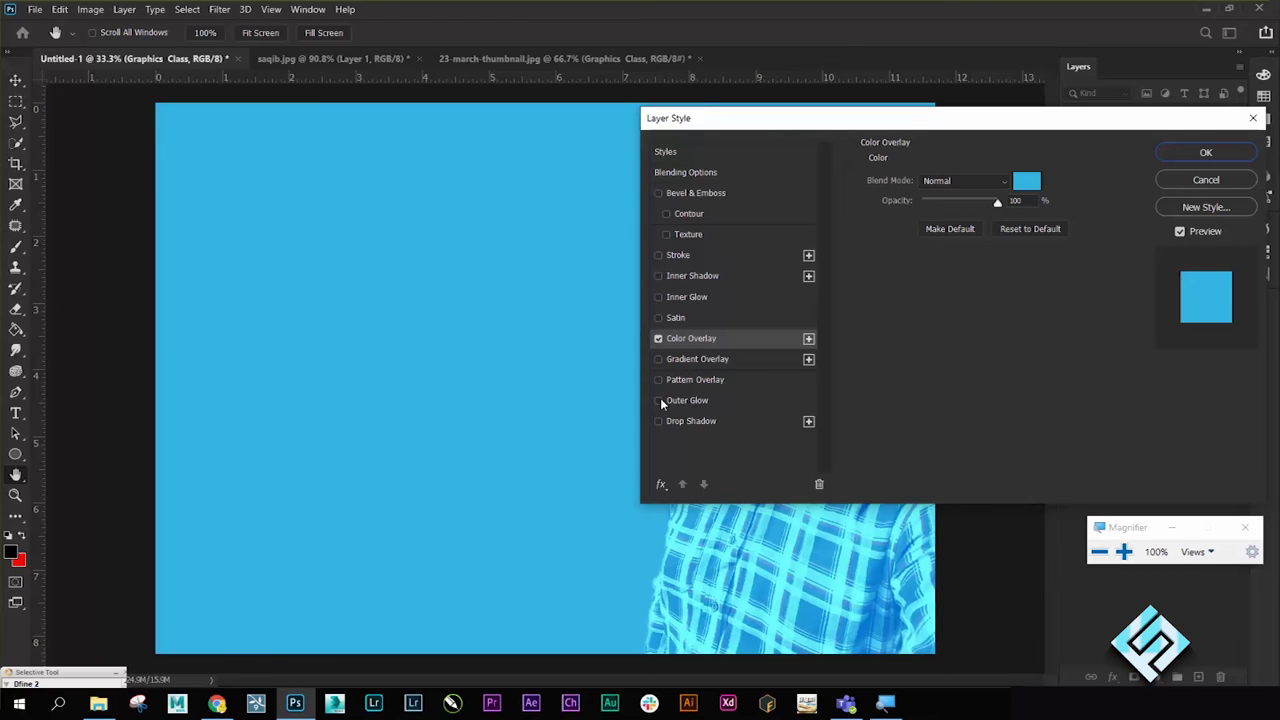
pyautogui.click(659, 400)
pyautogui.click(685, 400)
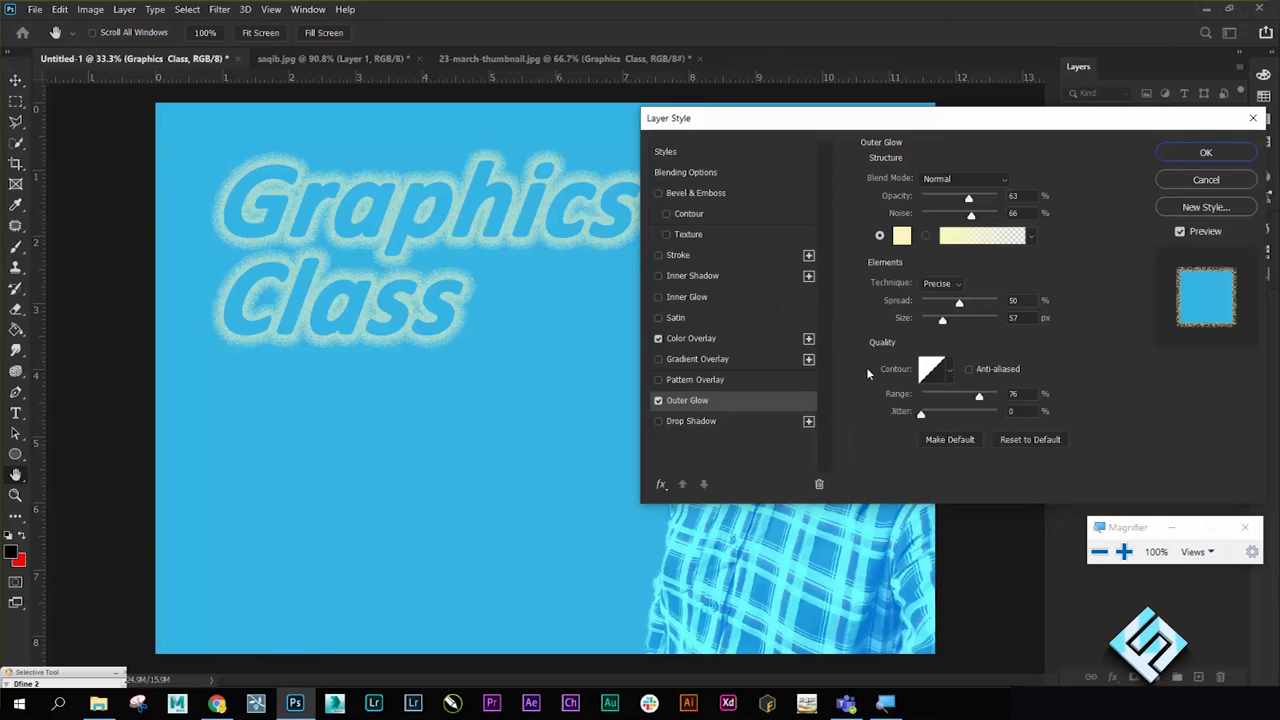
pyautogui.moveTo(979, 397); pyautogui.dragTo(966, 415)
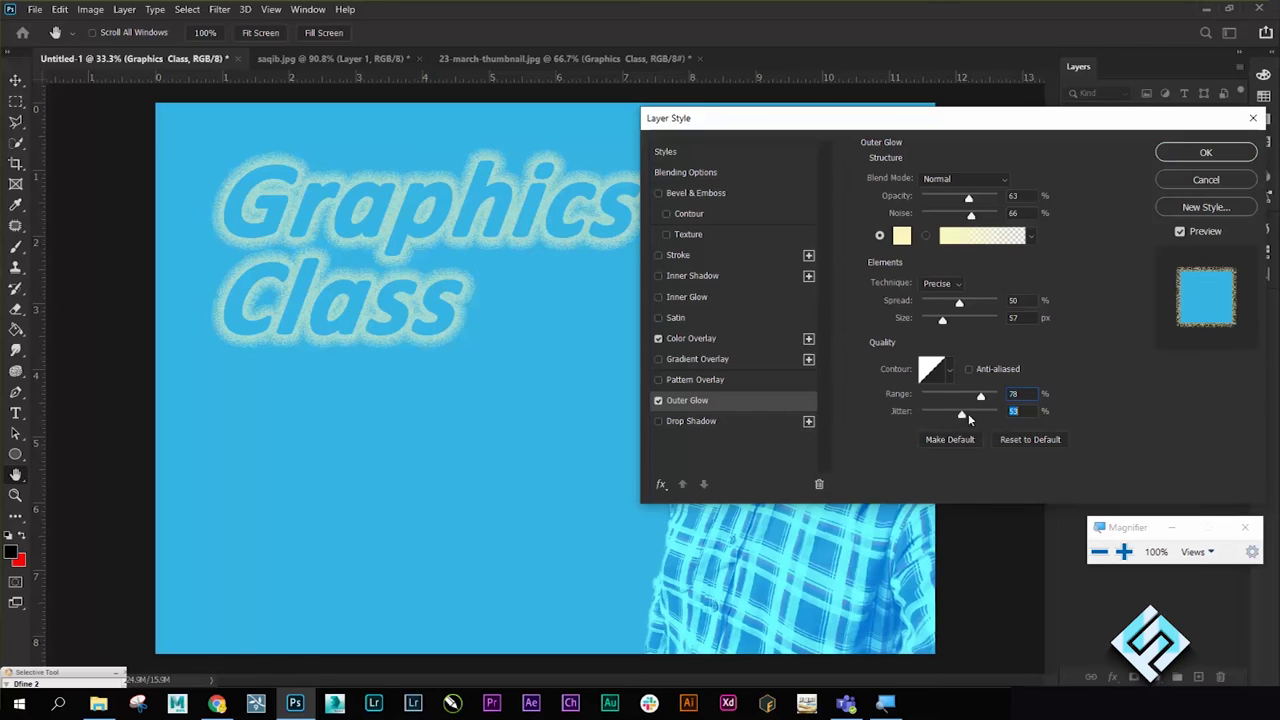
pyautogui.click(950, 371)
pyautogui.click(904, 432)
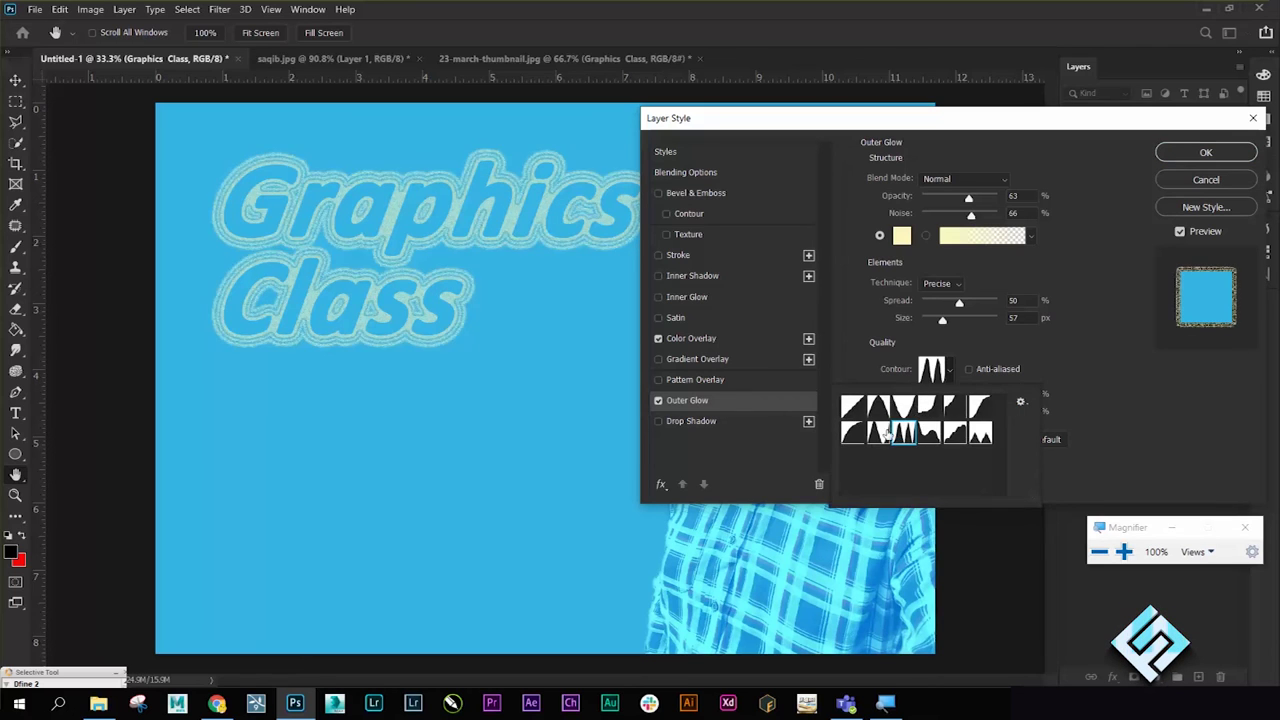
pyautogui.click(904, 406)
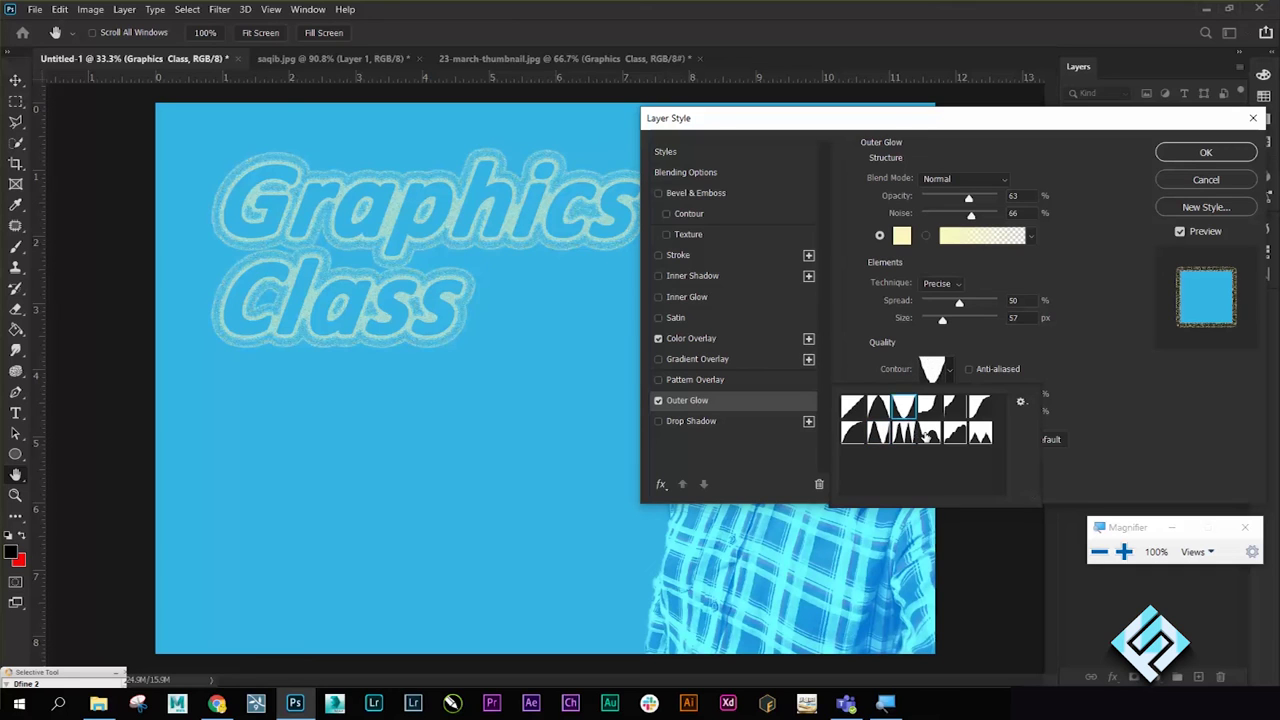
pyautogui.click(930, 434)
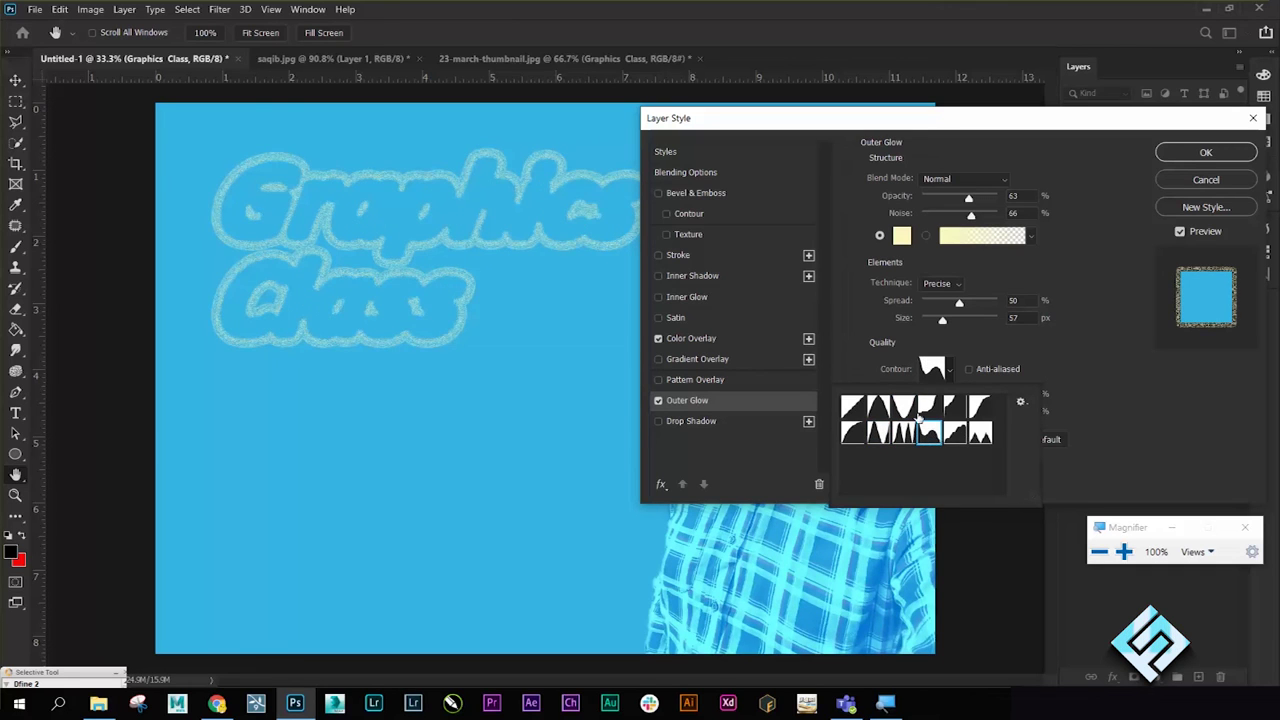
pyautogui.click(904, 406)
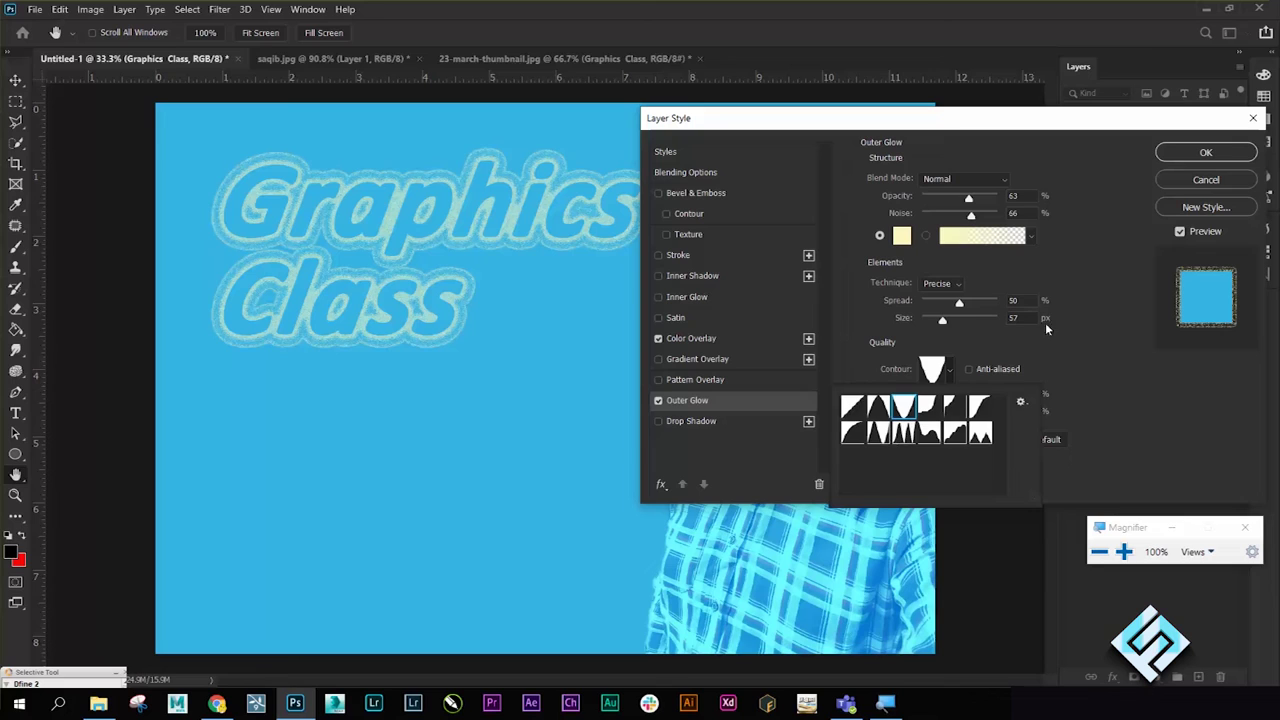
pyautogui.click(1045, 322)
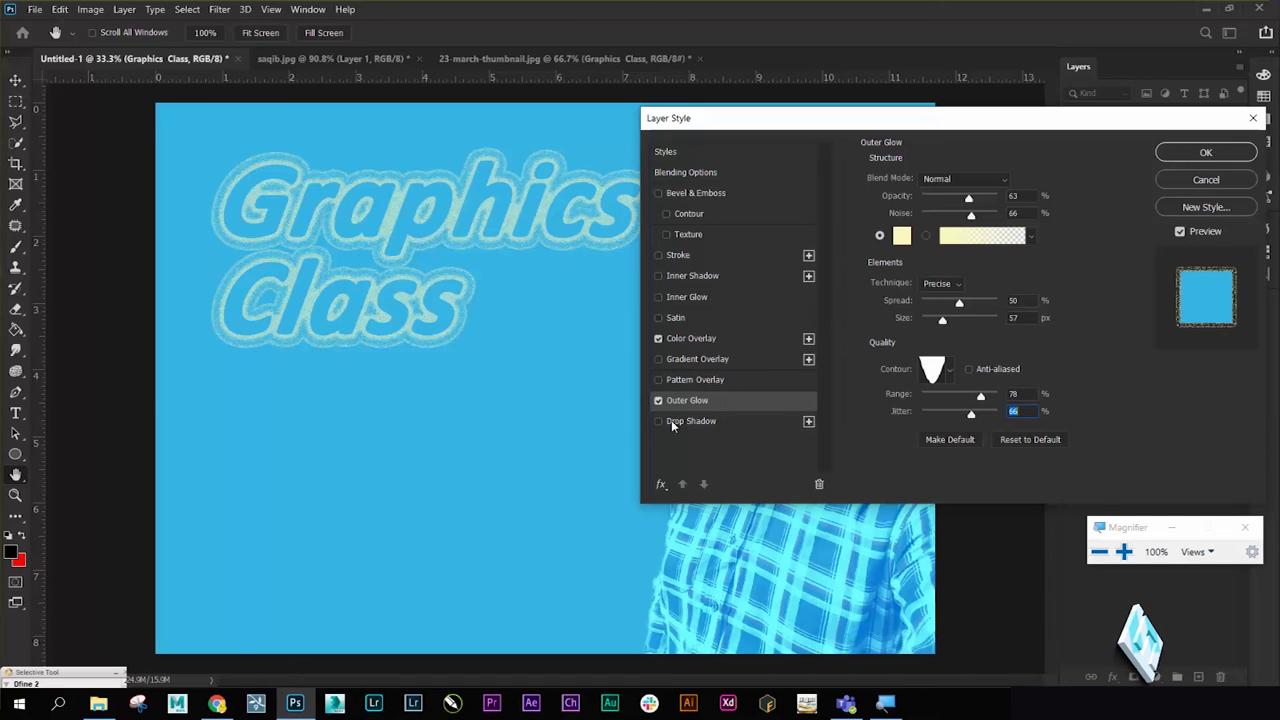
# - Add a Normal-blend drop shadow to the text with higher opacity, greater distance and reduced noise
pyautogui.click(700, 421)
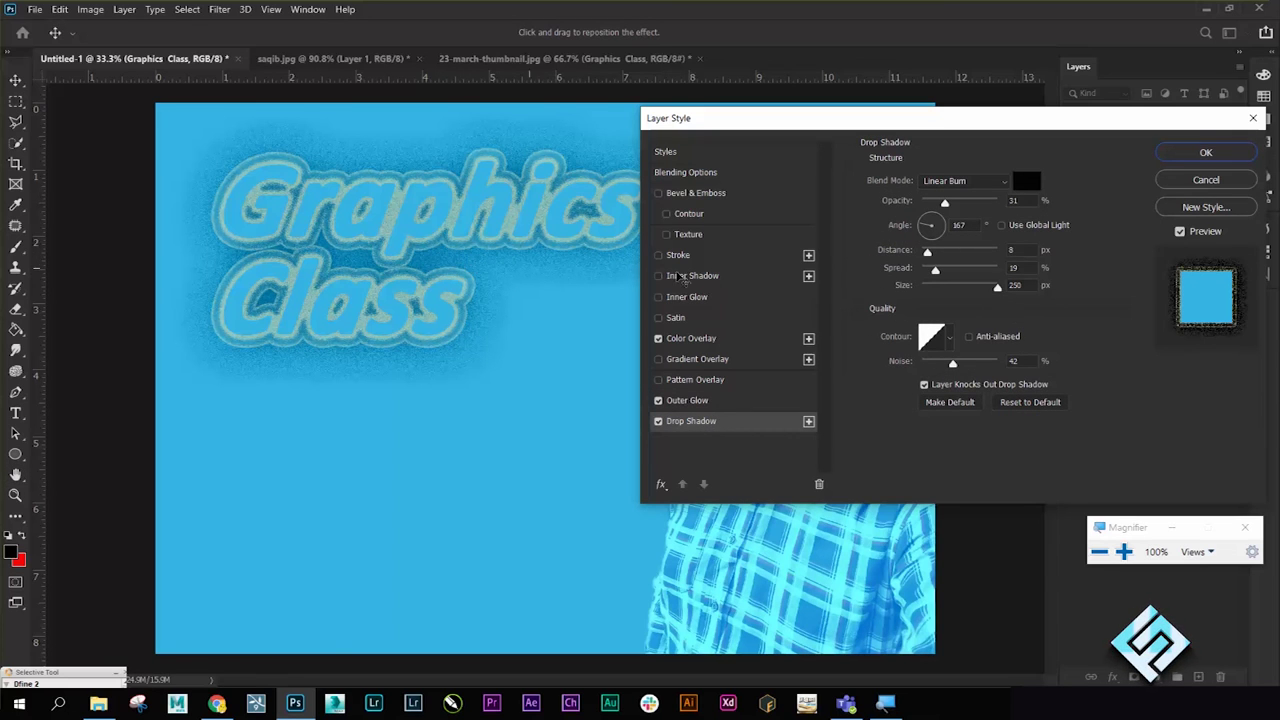
pyautogui.moveTo(945, 203); pyautogui.dragTo(990, 203)
pyautogui.click(975, 181)
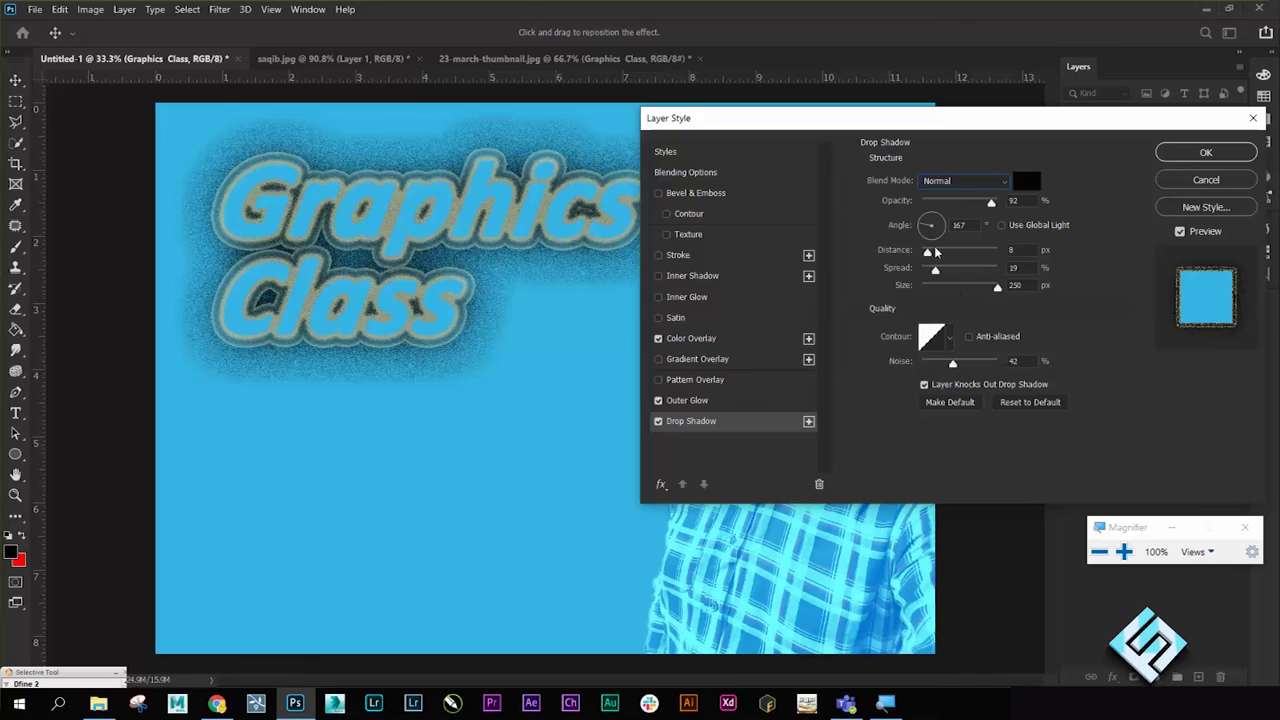
pyautogui.moveTo(927, 251)
pyautogui.mouseDown()
pyautogui.moveTo(971, 254)
pyautogui.moveTo(938, 272)
pyautogui.moveTo(996, 272)
pyautogui.mouseUp()
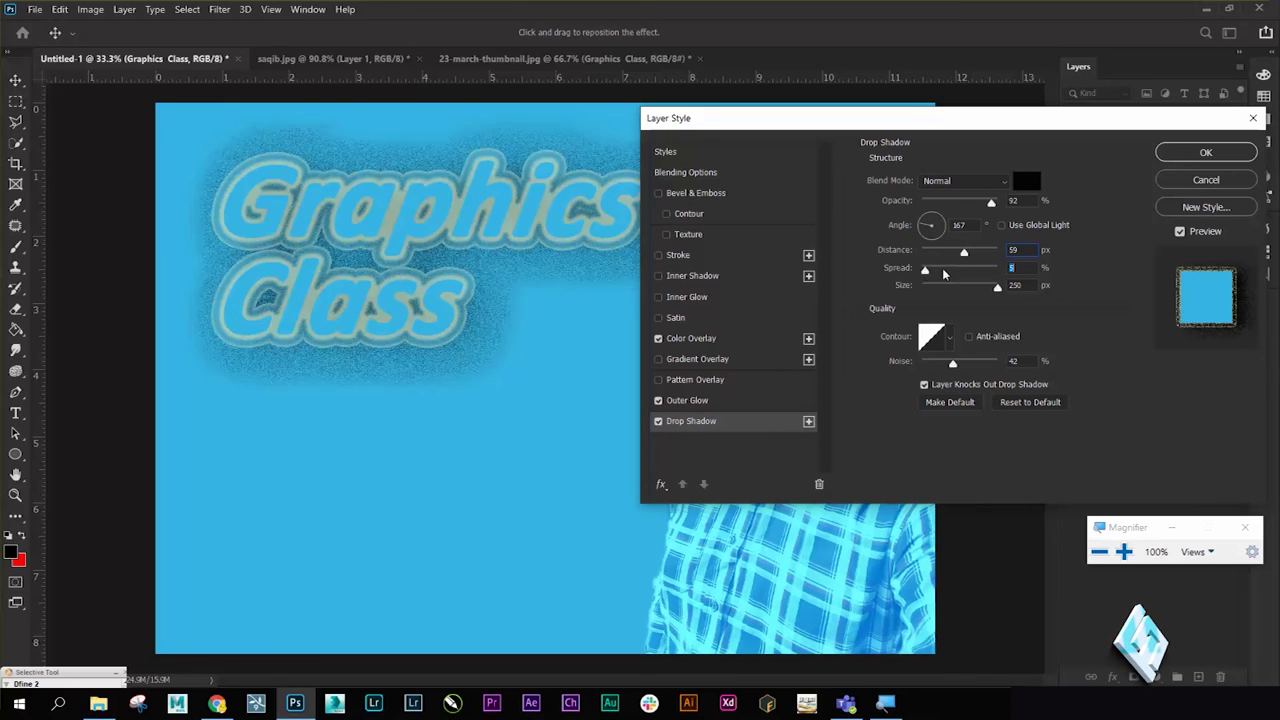
pyautogui.click(949, 341)
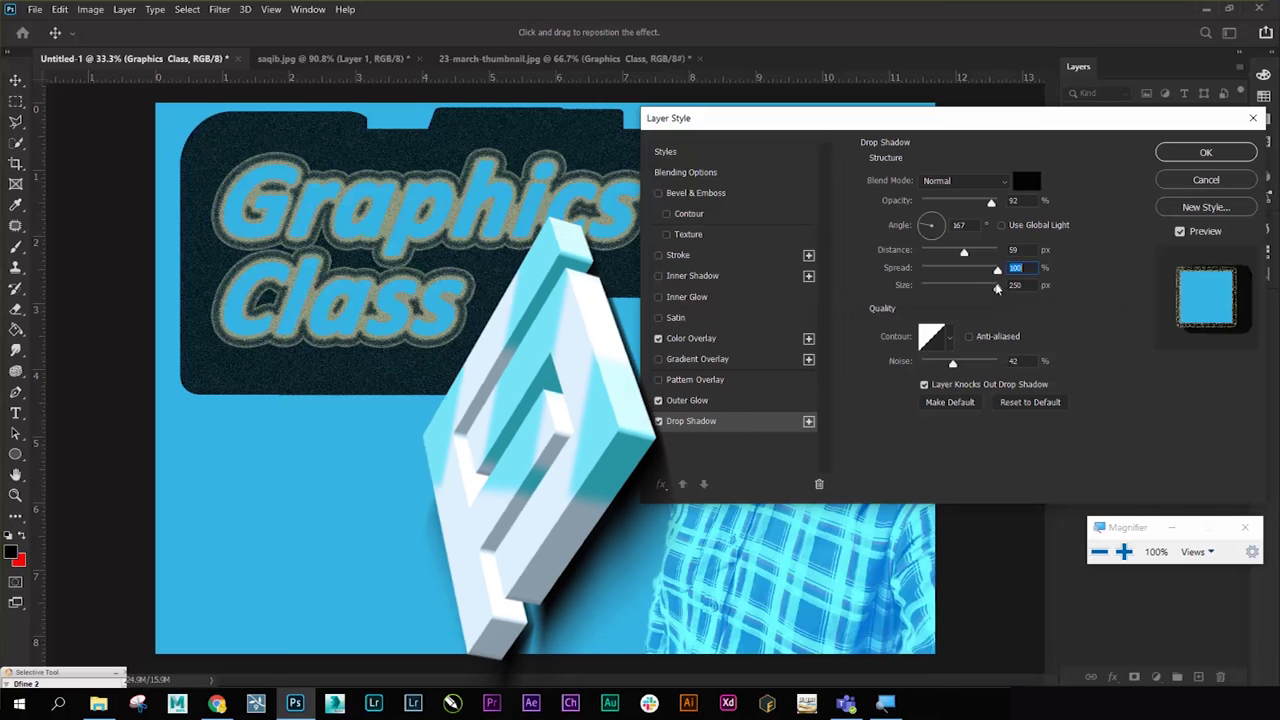
pyautogui.moveTo(997, 287); pyautogui.dragTo(940, 291)
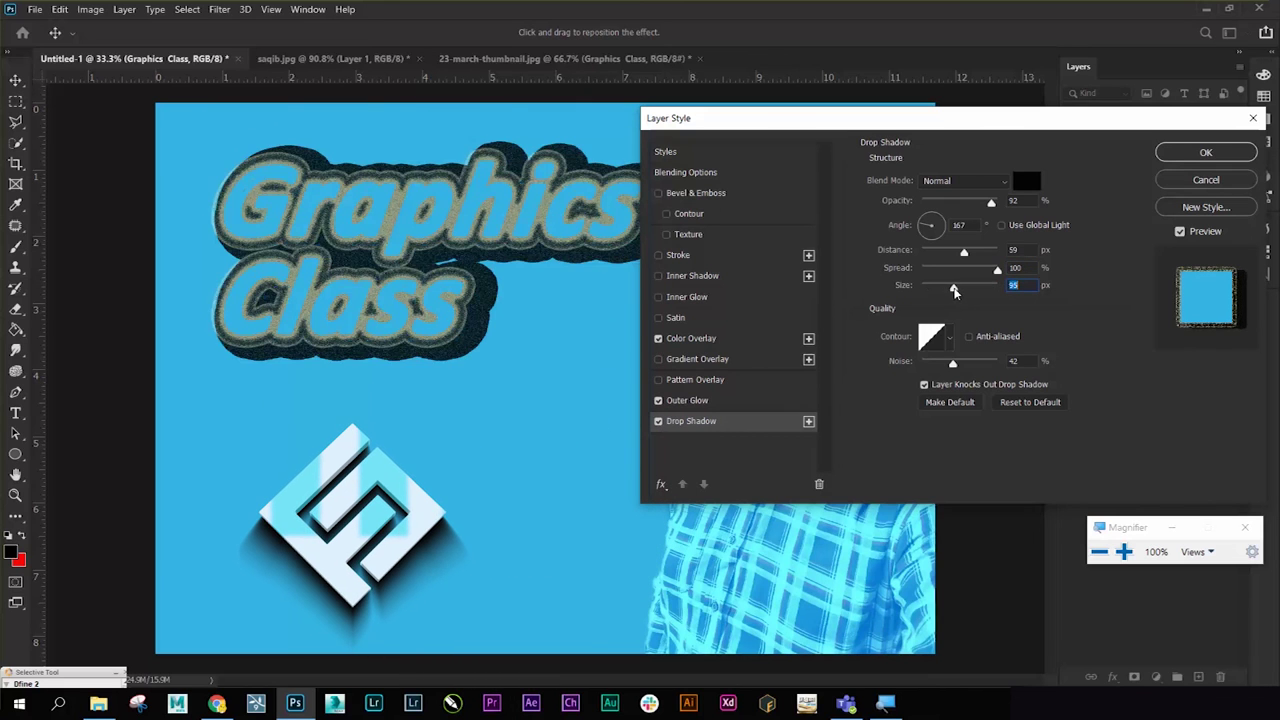
pyautogui.moveTo(952, 362)
pyautogui.mouseDown()
pyautogui.moveTo(931, 366)
pyautogui.moveTo(984, 366)
pyautogui.moveTo(886, 374)
pyautogui.mouseUp()
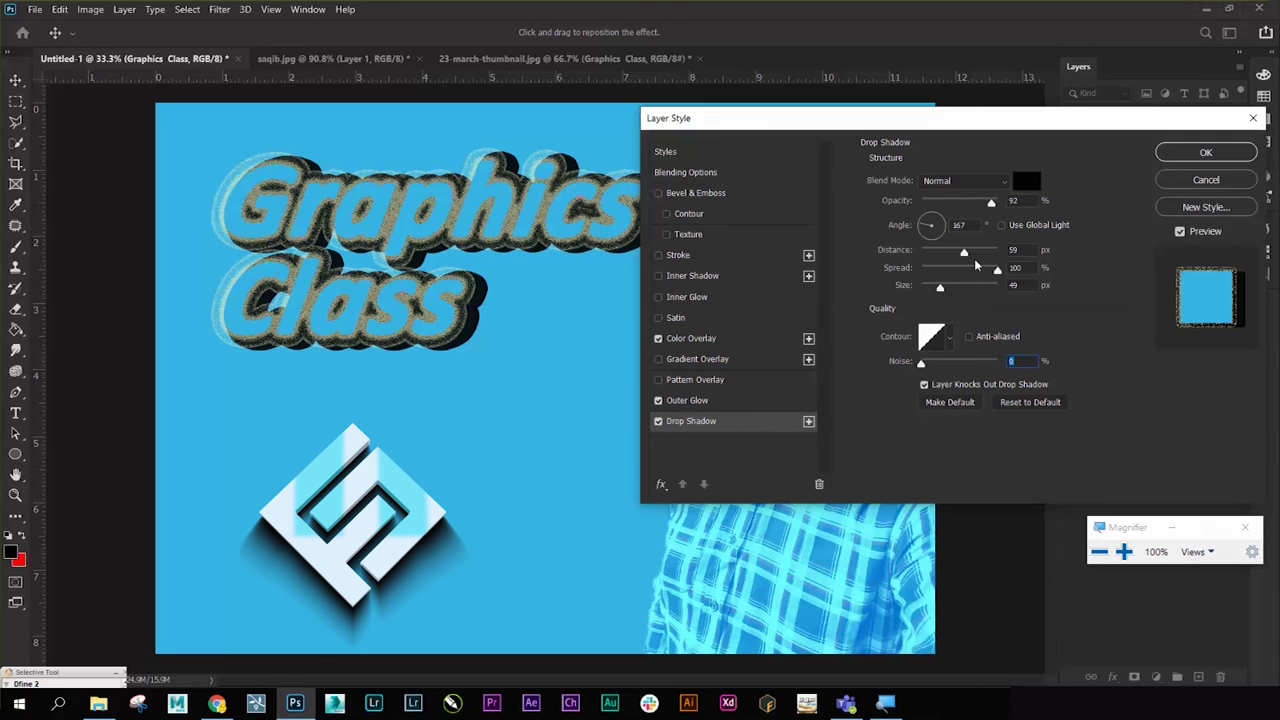
pyautogui.moveTo(964, 252); pyautogui.dragTo(940, 230)
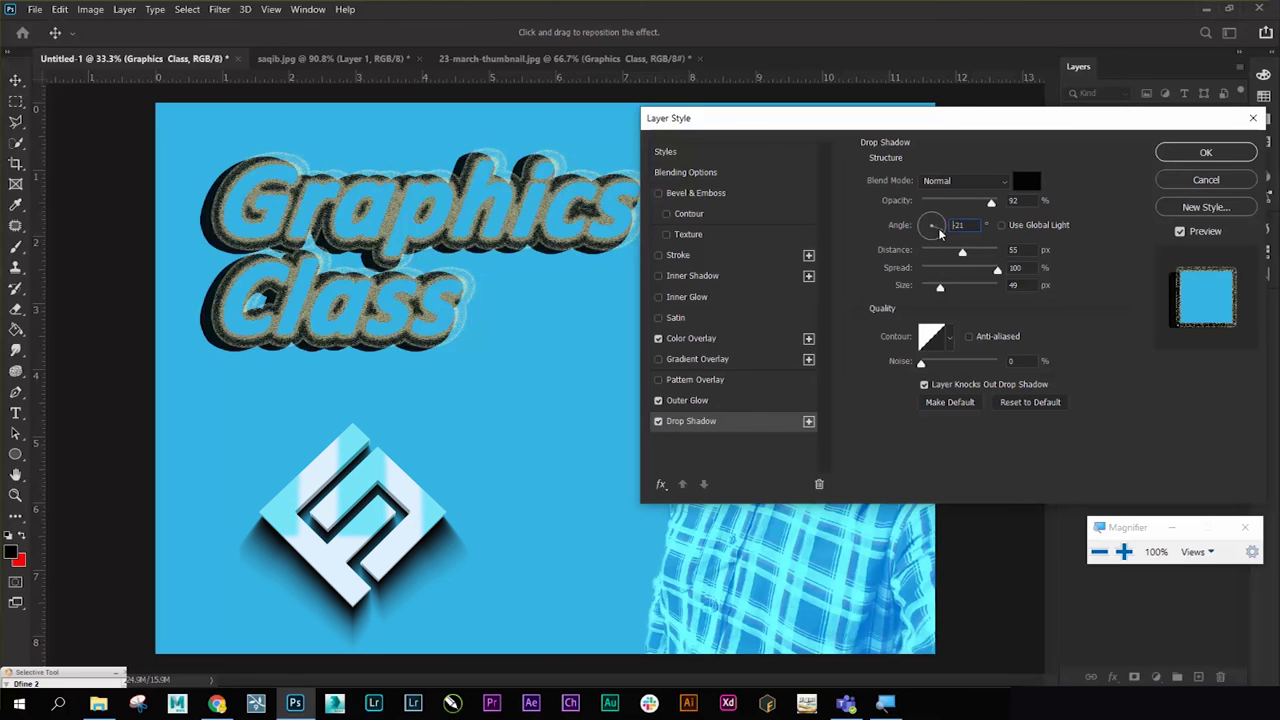
pyautogui.moveTo(940, 230); pyautogui.dragTo(933, 222)
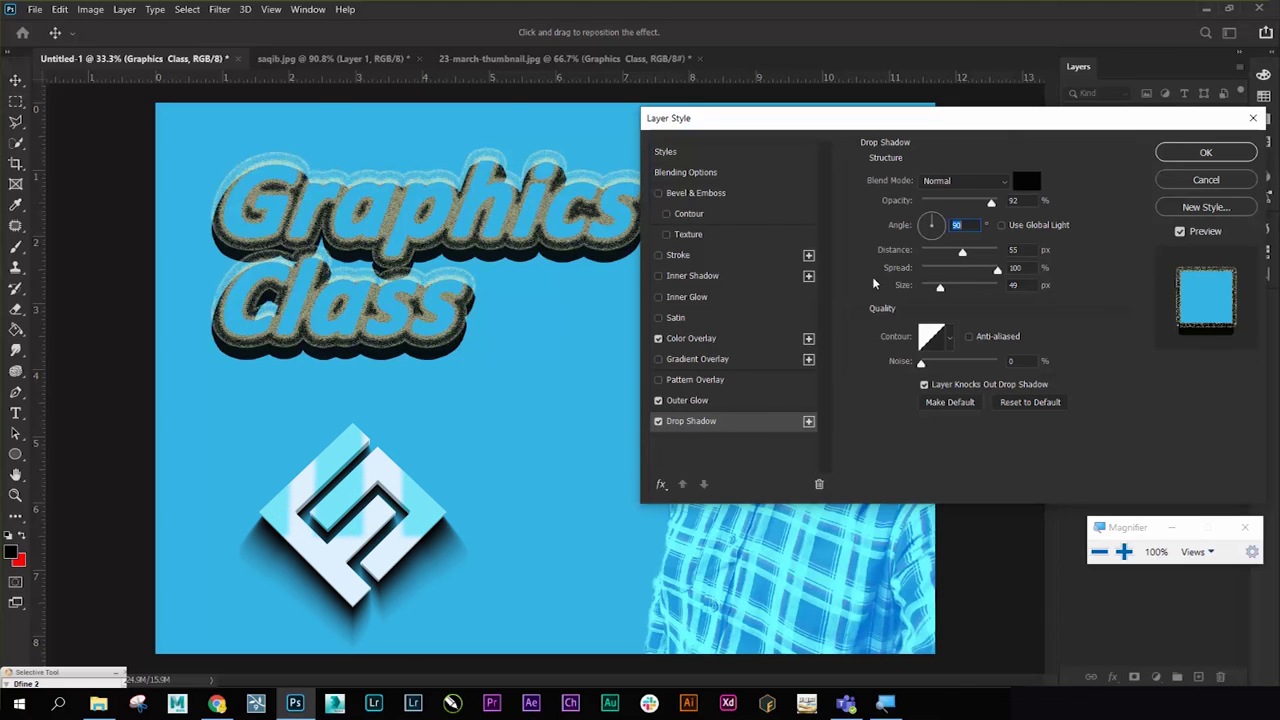
# - Turn off the Outer Glow and finalize the shadow at 128°, 51 px size, 80% opacity
pyautogui.click(658, 339)
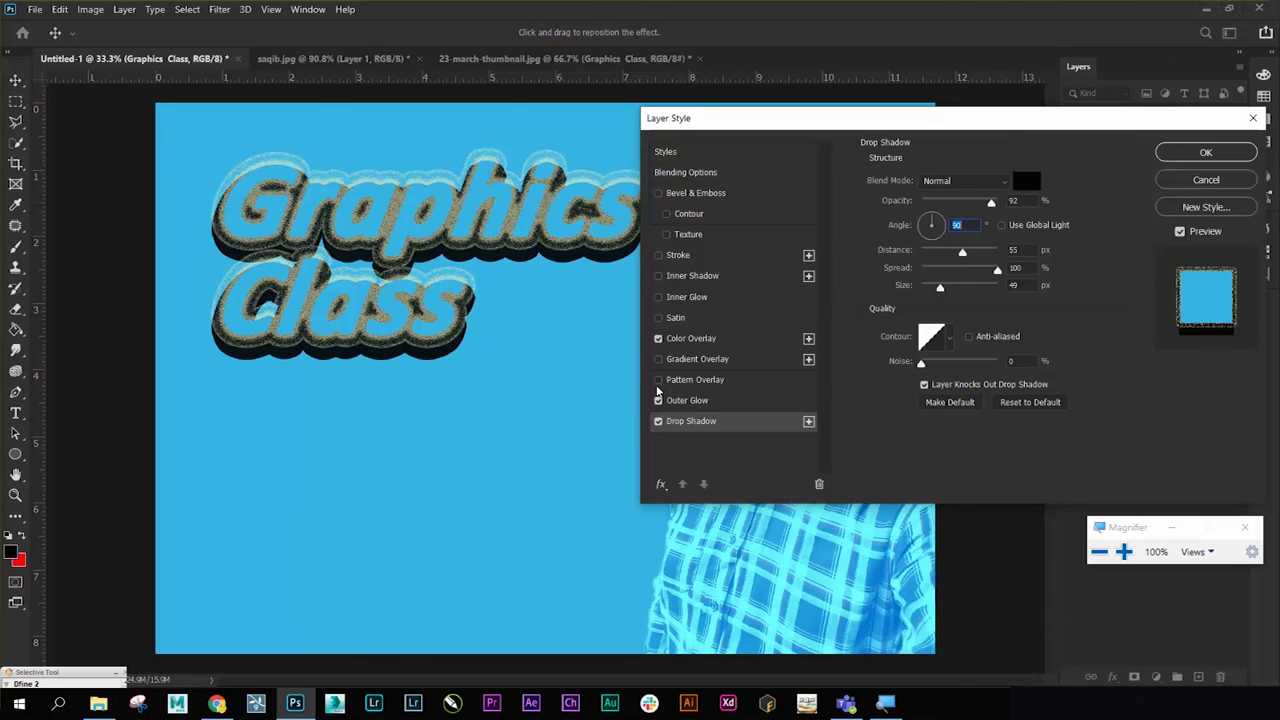
pyautogui.click(658, 401)
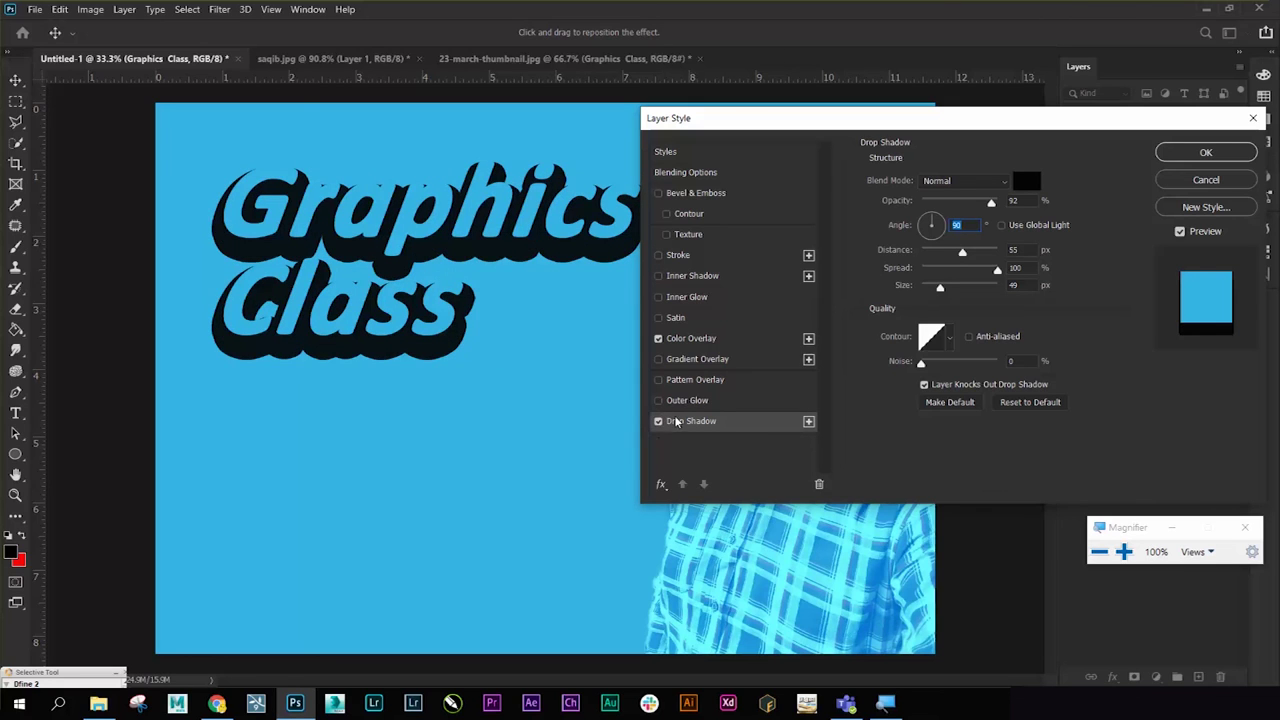
pyautogui.click(929, 221)
pyautogui.moveTo(929, 223); pyautogui.dragTo(930, 219)
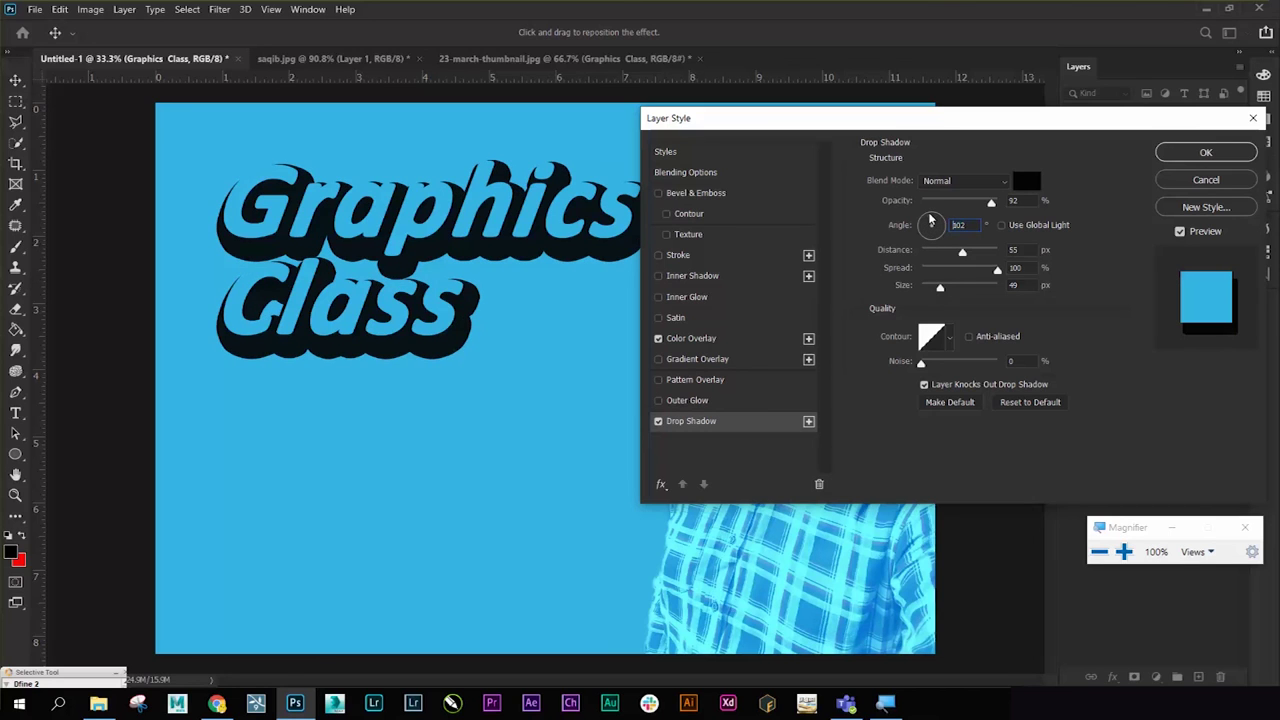
pyautogui.moveTo(941, 290)
pyautogui.mouseDown()
pyautogui.moveTo(965, 290)
pyautogui.moveTo(942, 291)
pyautogui.mouseUp()
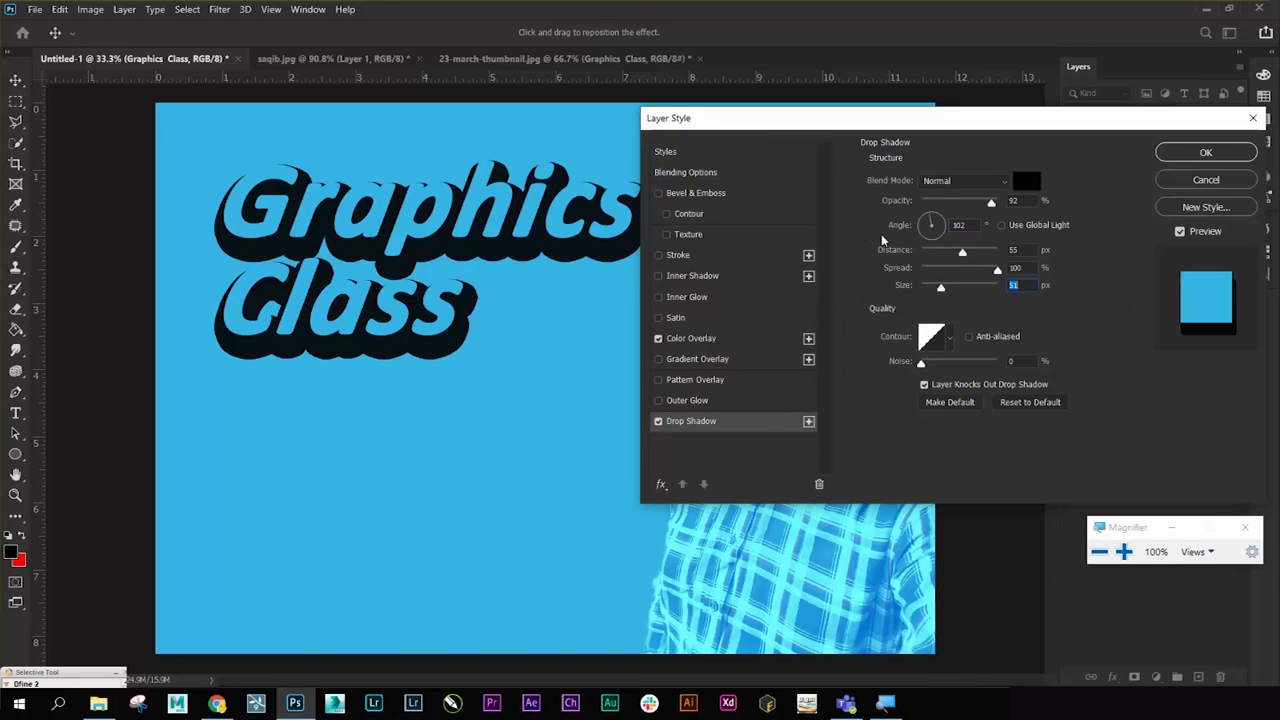
pyautogui.click(927, 219)
pyautogui.click(926, 219)
pyautogui.moveTo(991, 206); pyautogui.dragTo(980, 205)
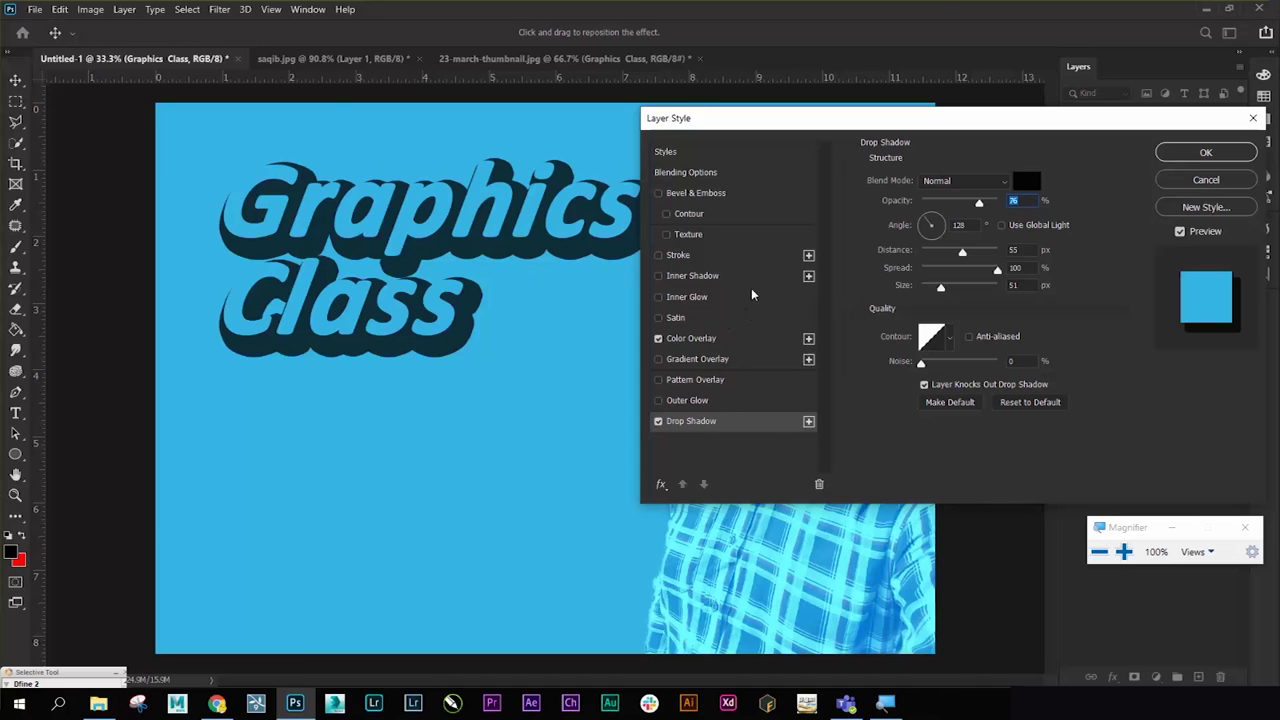
# - Apply the text's layer style, then set Layer 1 to Overlay after trying Normal and Linear Dodge
pyautogui.click(1206, 153)
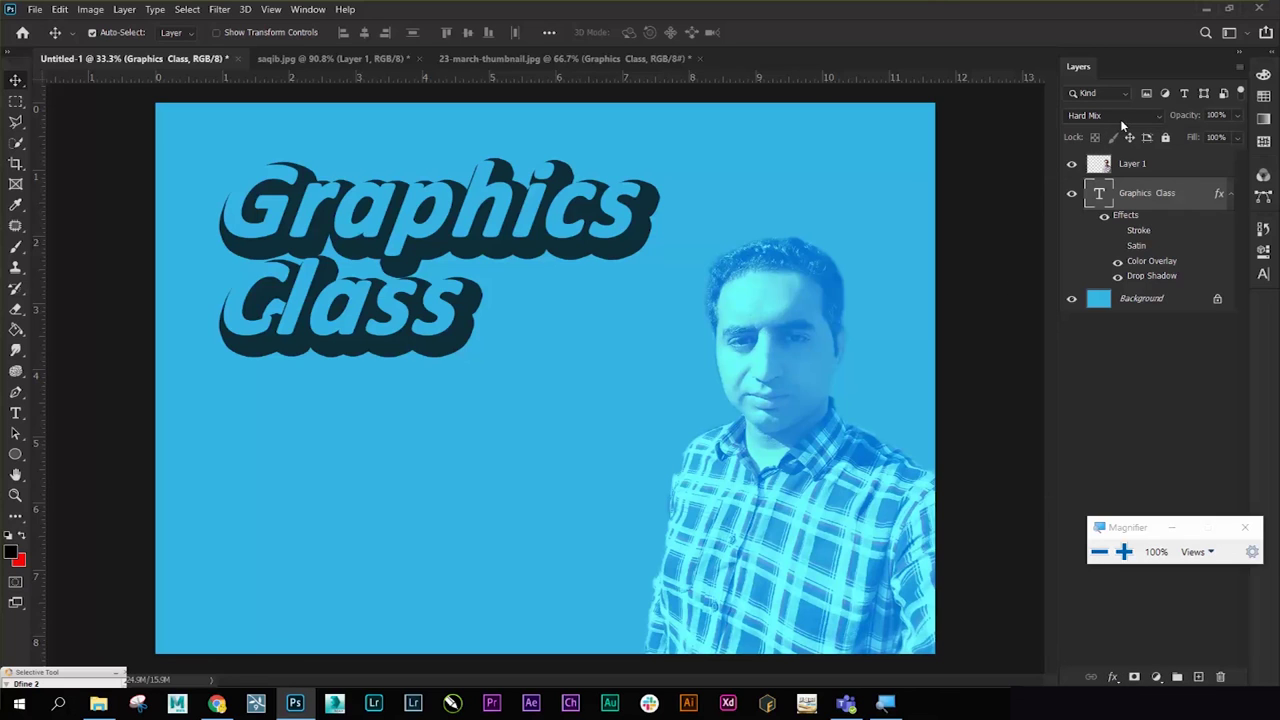
pyautogui.click(1134, 170)
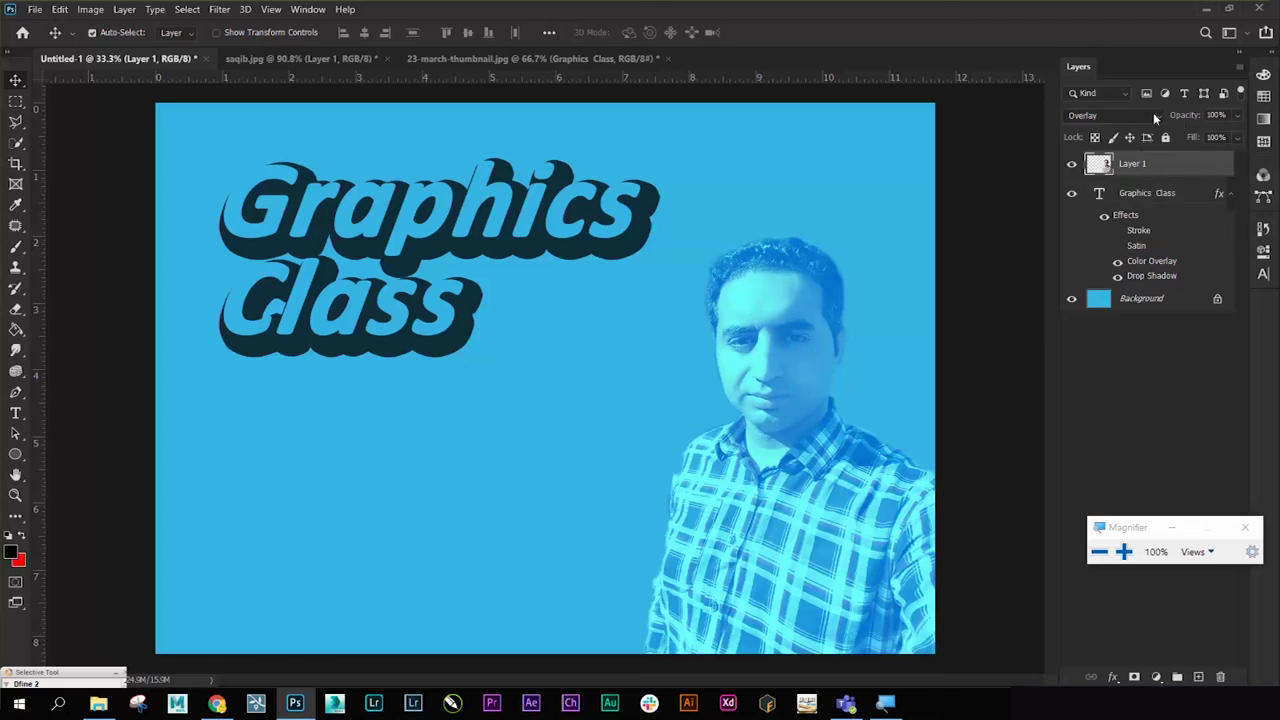
pyautogui.click(1153, 115)
pyautogui.click(1110, 129)
pyautogui.click(1143, 115)
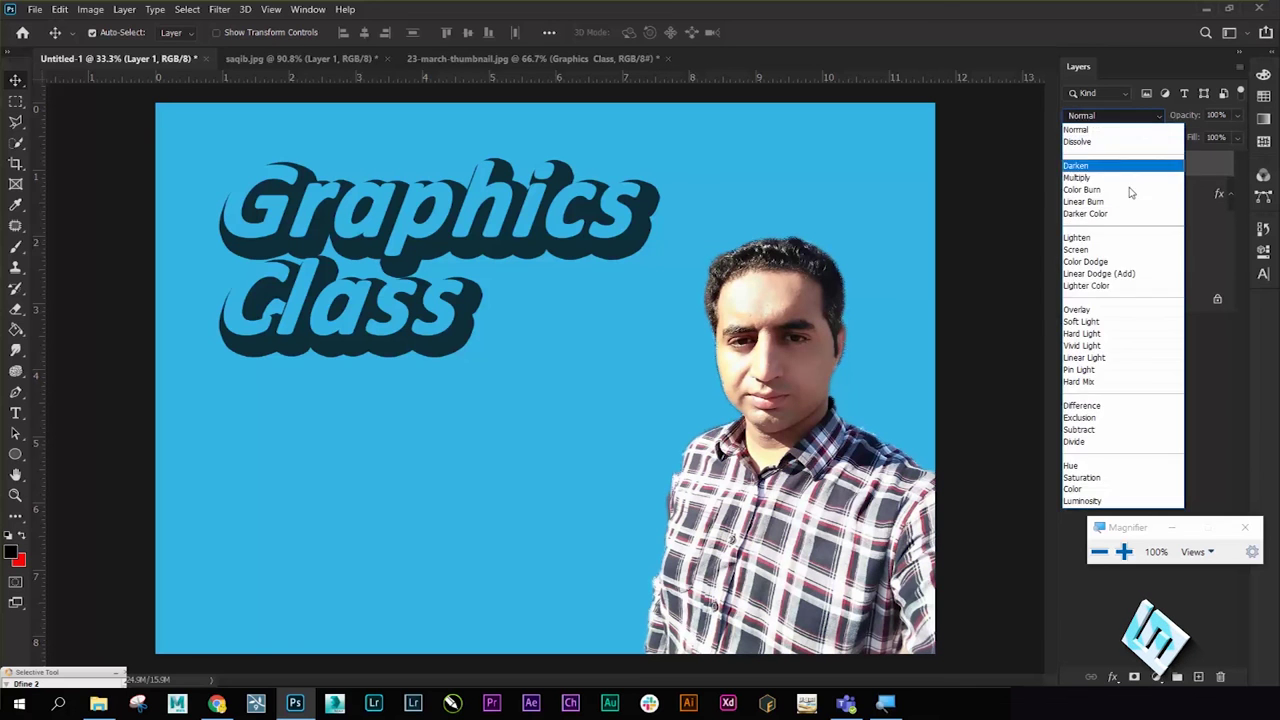
pyautogui.click(1098, 273)
pyautogui.click(1131, 116)
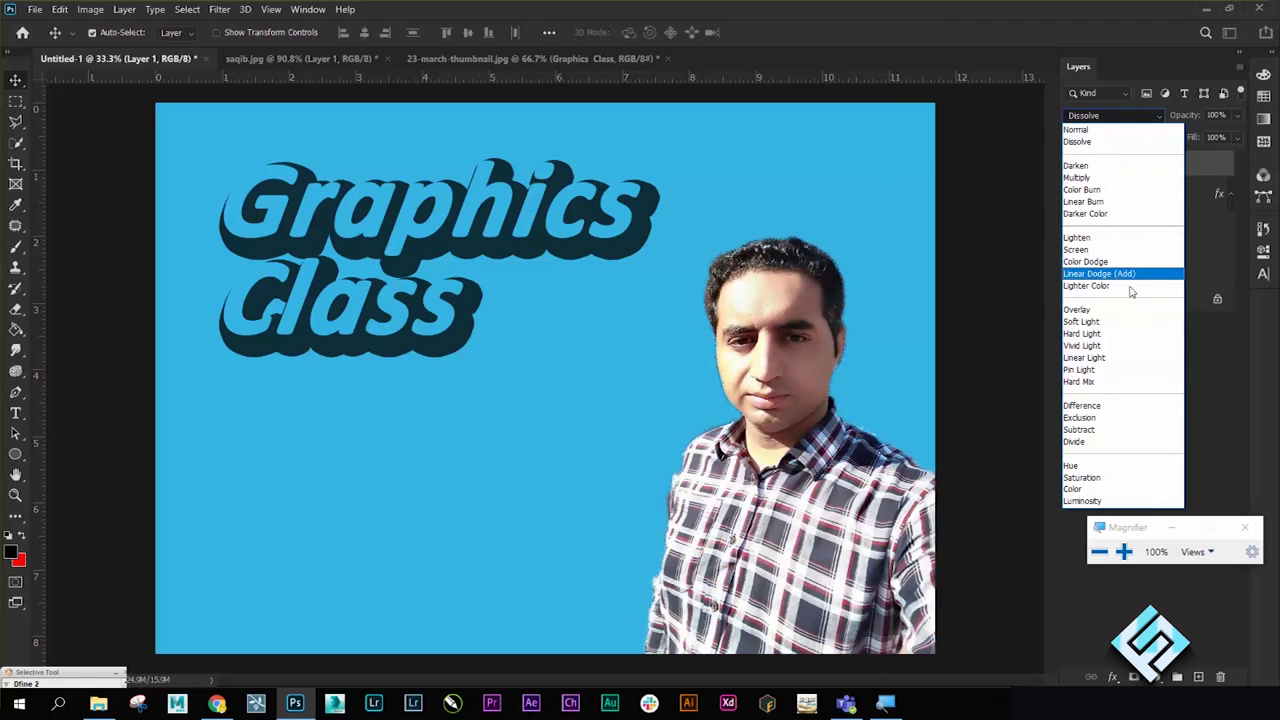
pyautogui.click(1113, 310)
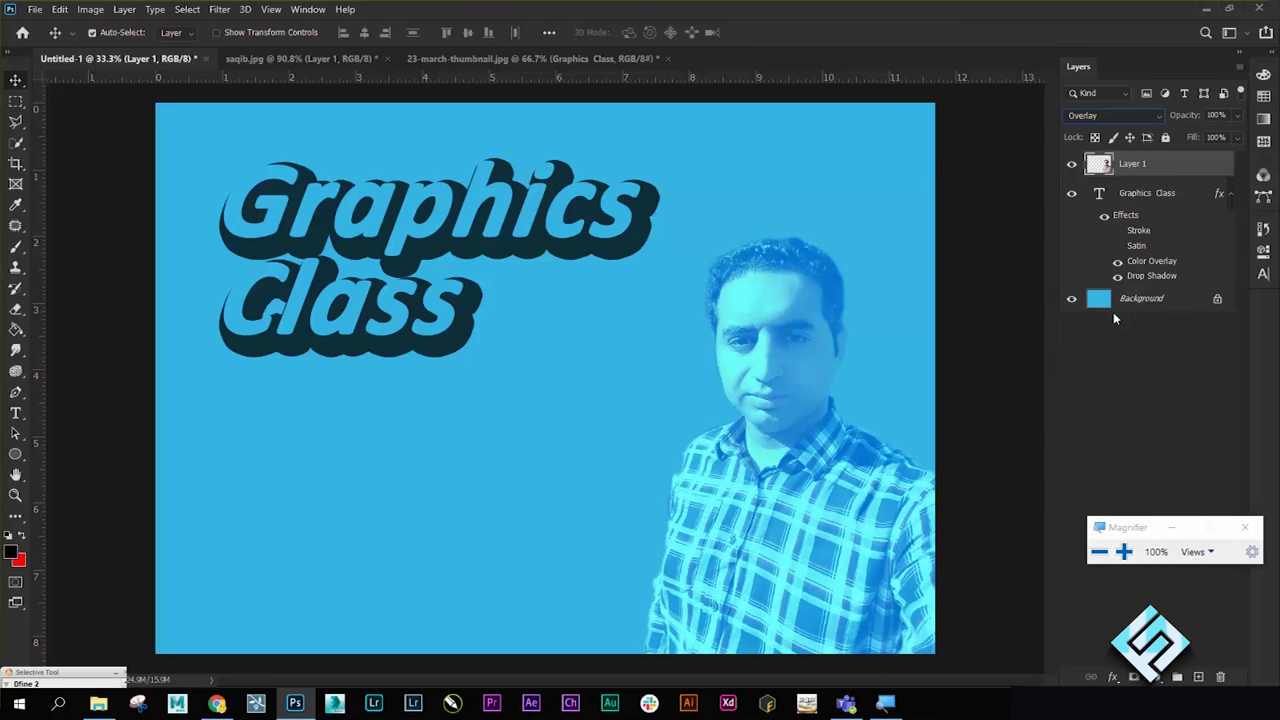